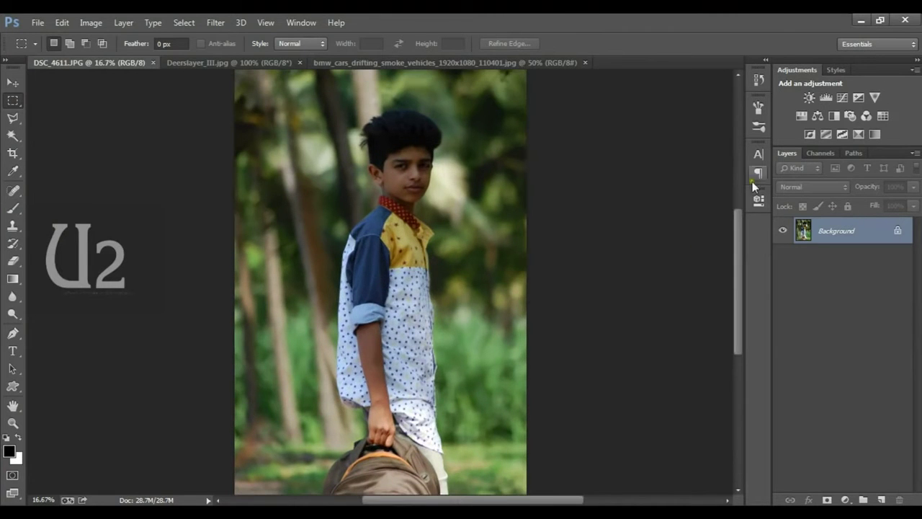
Try a Brightness/Contrast adjustment layer at brightness 40 and contrast 10, then discard it.
{"action": "left_click", "coordinate": [809, 97]}
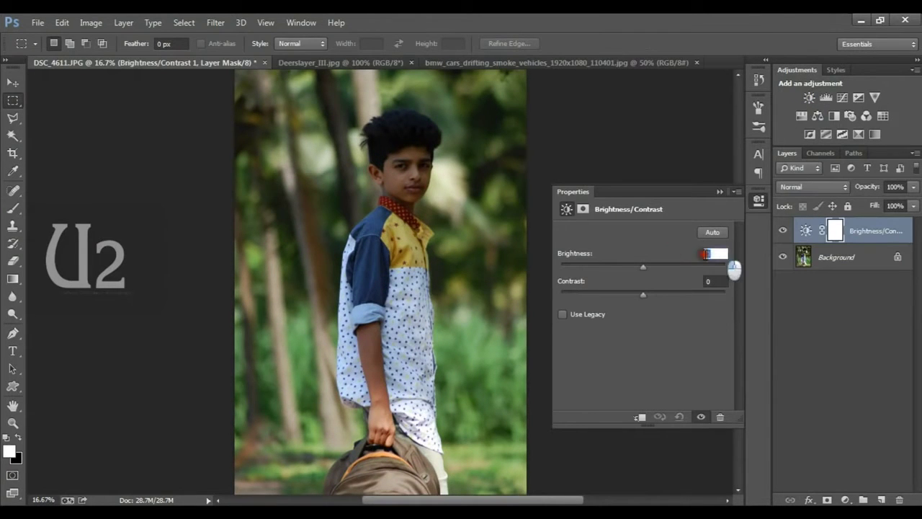
{"action": "type", "text": "40"}
{"action": "key", "text": "Return"}
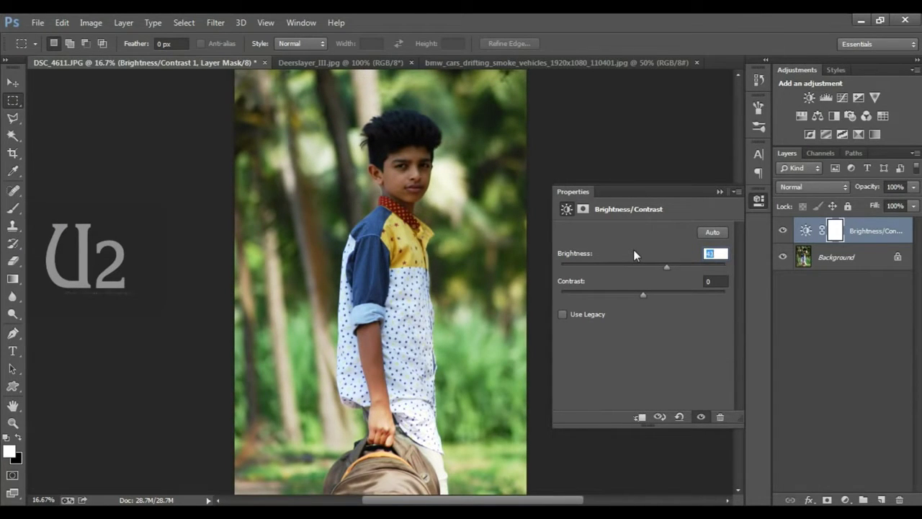
{"action": "left_click_drag", "start_coordinate": [643, 283], "coordinate": [652, 278]}
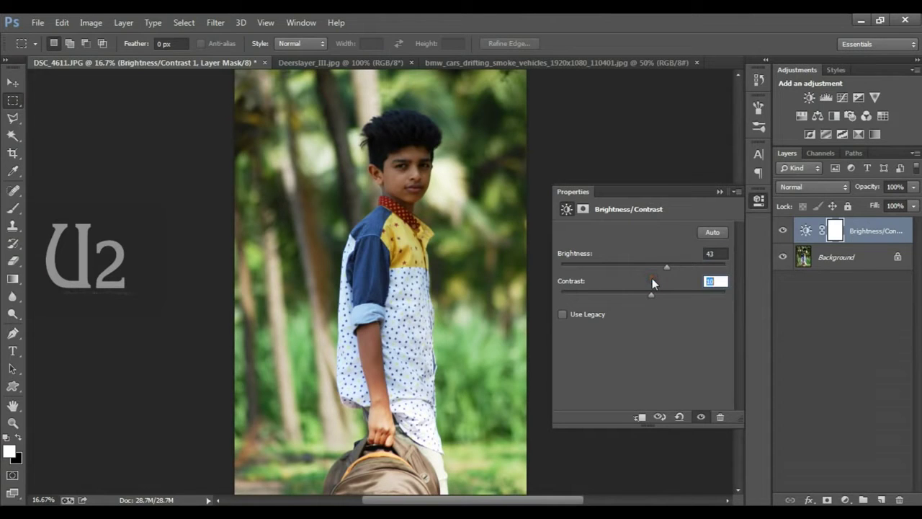
{"action": "left_click", "coordinate": [720, 191]}
{"action": "key", "text": "ctrl+minus"}
{"action": "left_click", "coordinate": [838, 257]}
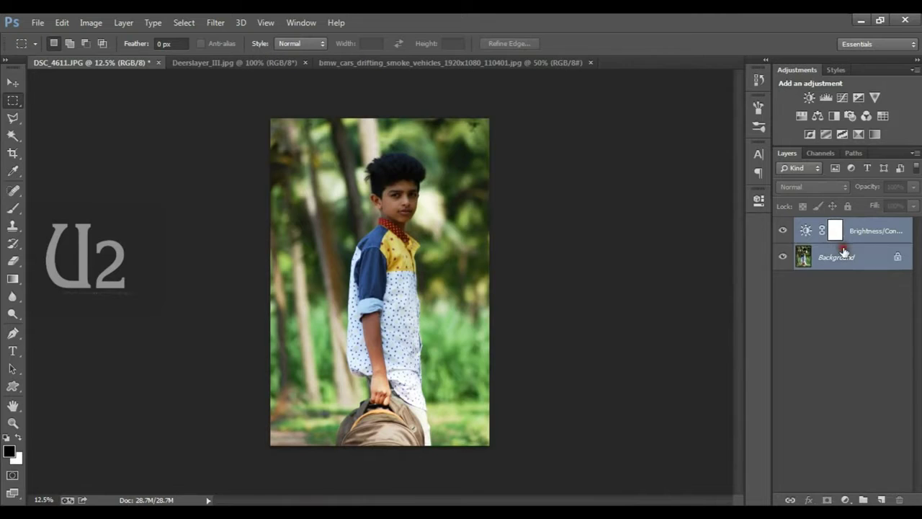
Dodge the boy's neck, face and hair on midtones at 31% exposure, with a 500 brush.
{"action": "key", "text": "ctrl+plus"}
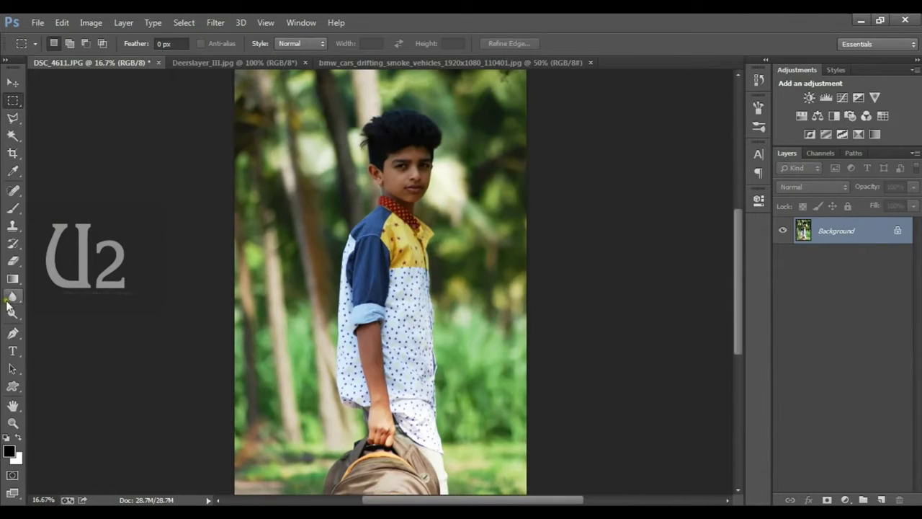
{"action": "left_click", "coordinate": [12, 313]}
{"action": "left_click_drag", "start_coordinate": [408, 172], "coordinate": [407, 201]}
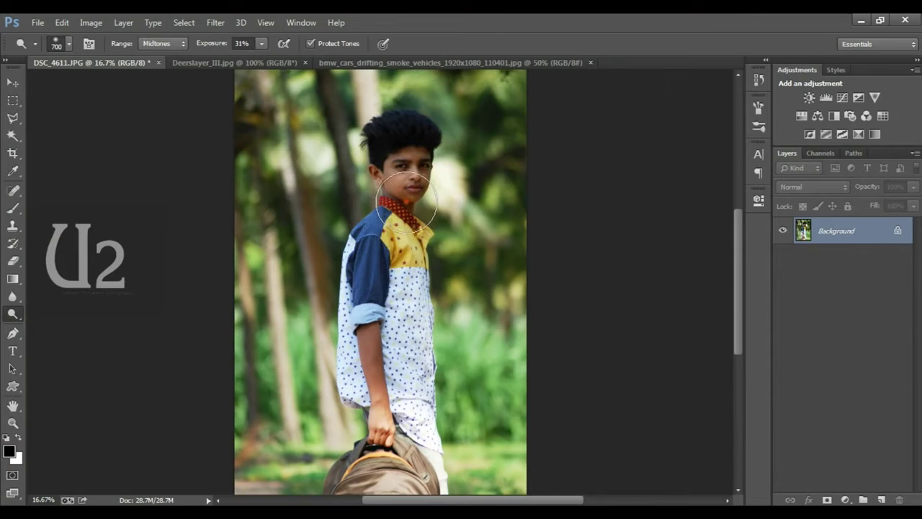
{"action": "left_click_drag", "start_coordinate": [406, 203], "coordinate": [416, 163]}
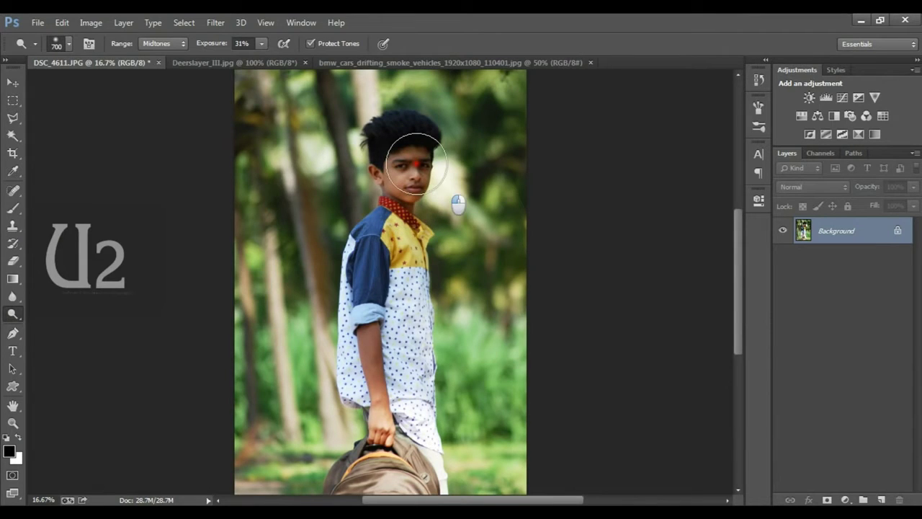
{"action": "left_click_drag", "start_coordinate": [416, 163], "coordinate": [474, 134]}
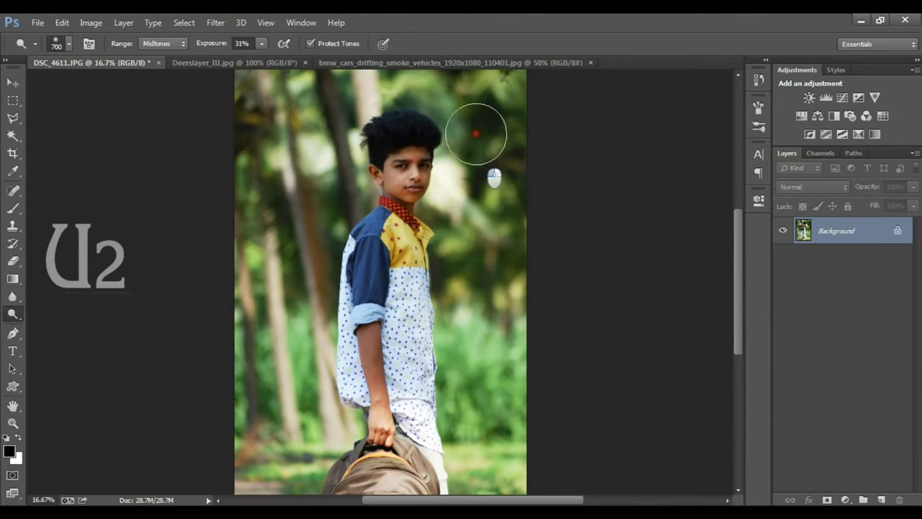
{"action": "key", "text": "bracketleft"}
{"action": "key", "text": "bracketleft"}
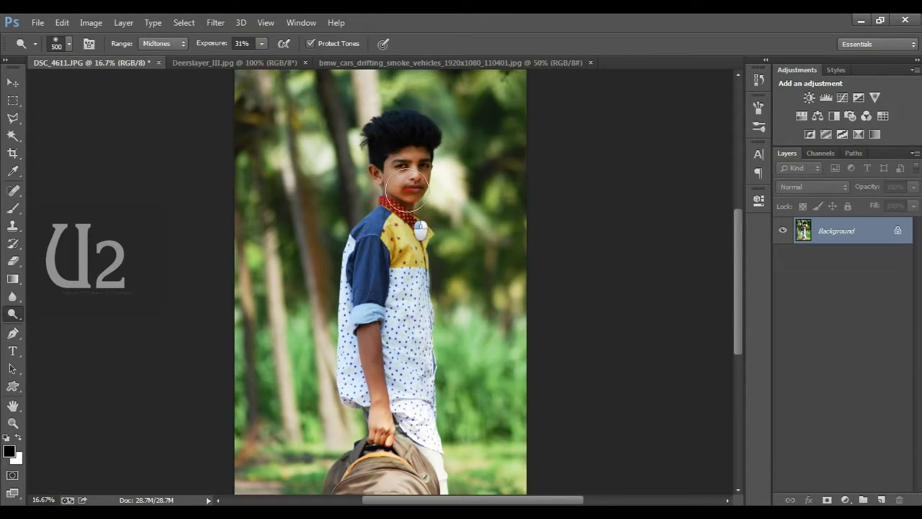
{"action": "left_click_drag", "start_coordinate": [432, 145], "coordinate": [530, 105]}
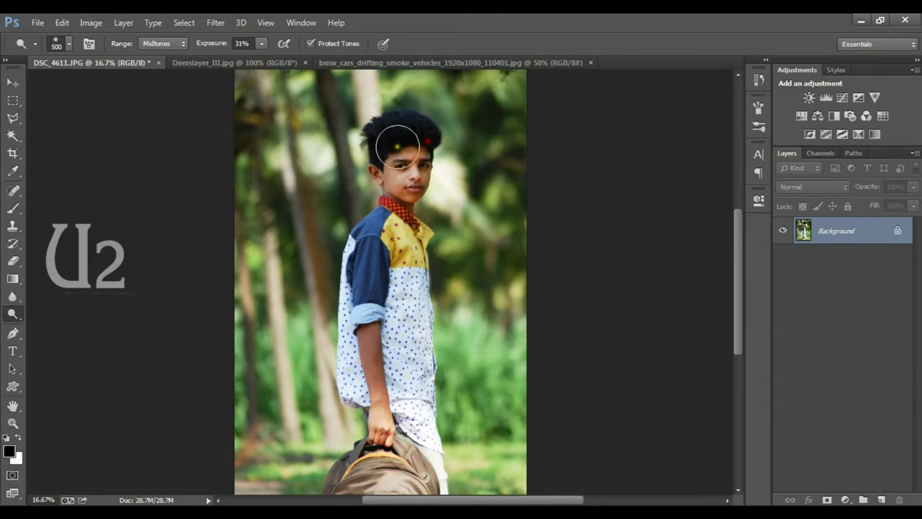
{"action": "key", "text": "ctrl+minus"}
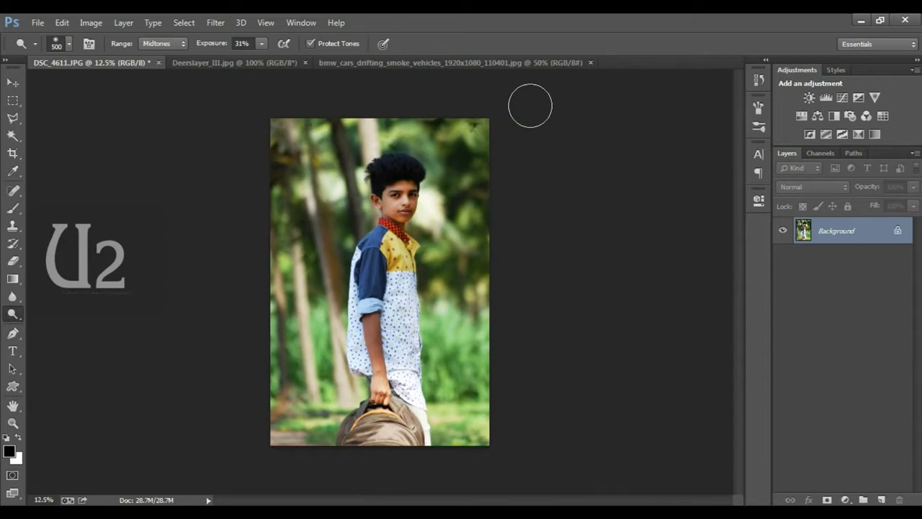
{"action": "left_click", "coordinate": [422, 171]}
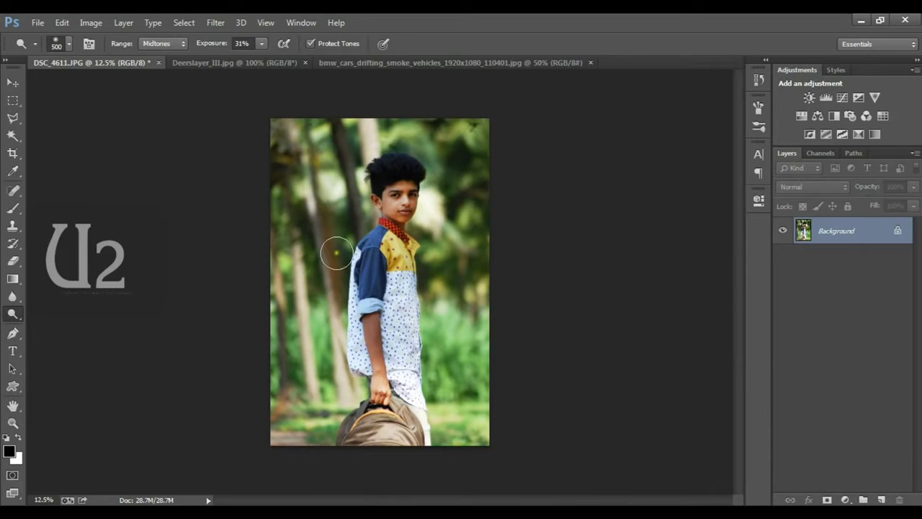
{"action": "left_click_drag", "start_coordinate": [13, 117], "coordinate": [51, 143]}
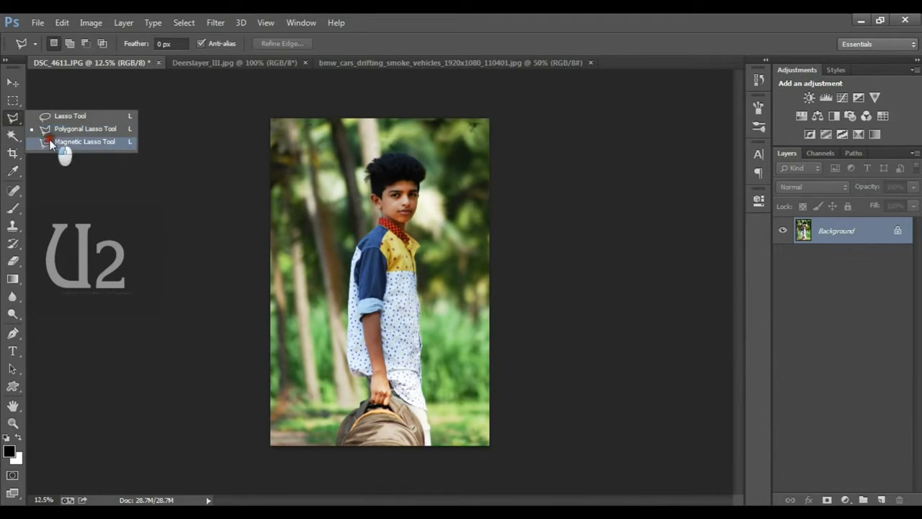
Magnetic-lasso from the backpack bottom up the shirt, sleeve and collar edges to the ear.
{"action": "scroll", "coordinate": [397, 370], "scroll_direction": "up", "scroll_amount": 3}
{"action": "scroll", "coordinate": [348, 234], "scroll_direction": "down", "scroll_amount": 3}
{"action": "scroll", "coordinate": [364, 364], "scroll_direction": "up", "scroll_amount": 1}
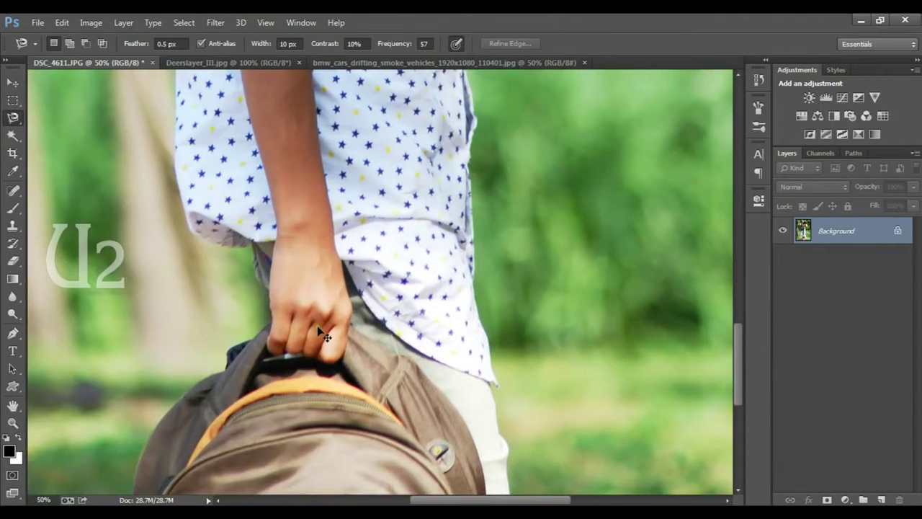
{"action": "key", "text": "ctrl+plus"}
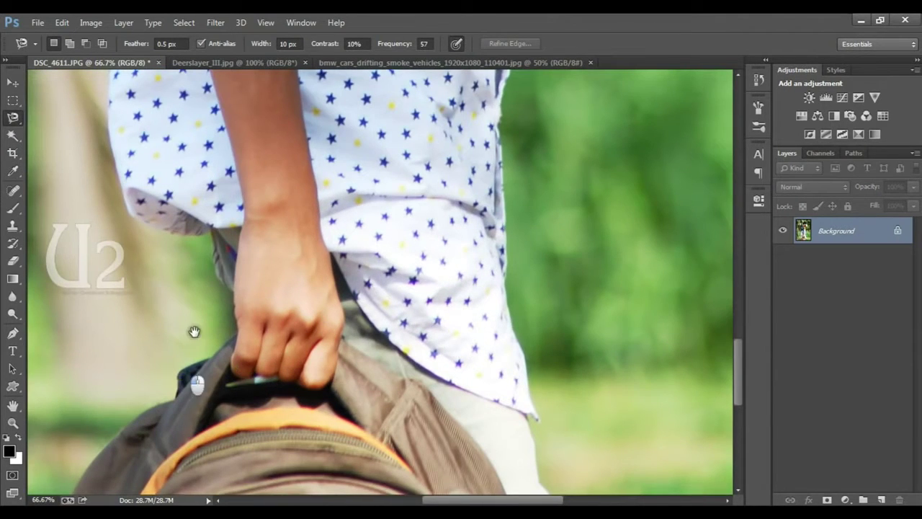
{"action": "scroll", "coordinate": [182, 371], "scroll_direction": "down", "scroll_amount": 5}
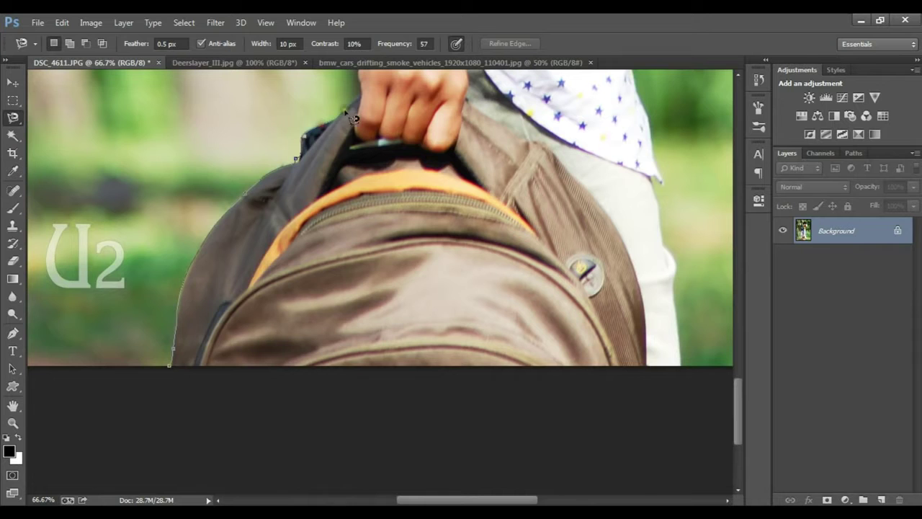
{"action": "left_click_drag", "start_coordinate": [363, 87], "coordinate": [343, 425]}
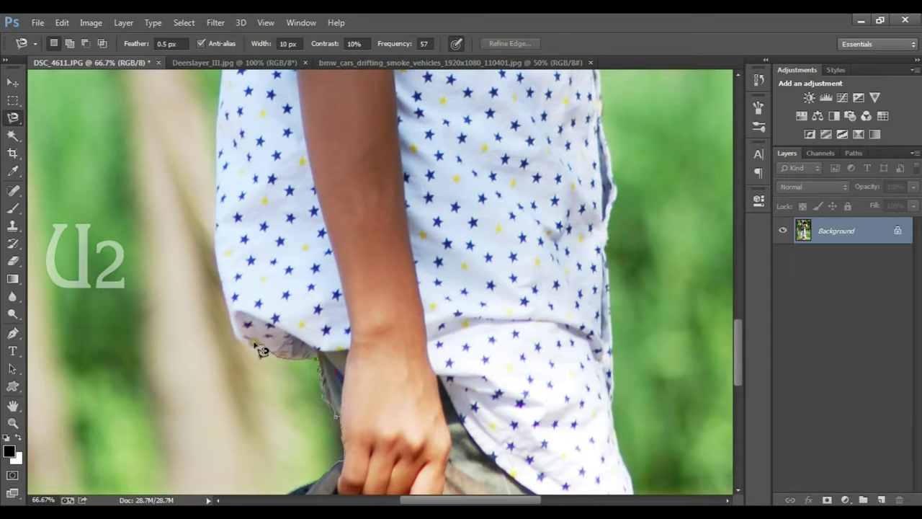
{"action": "key", "text": "BackSpace"}
{"action": "key", "text": "BackSpace"}
{"action": "key", "text": "BackSpace"}
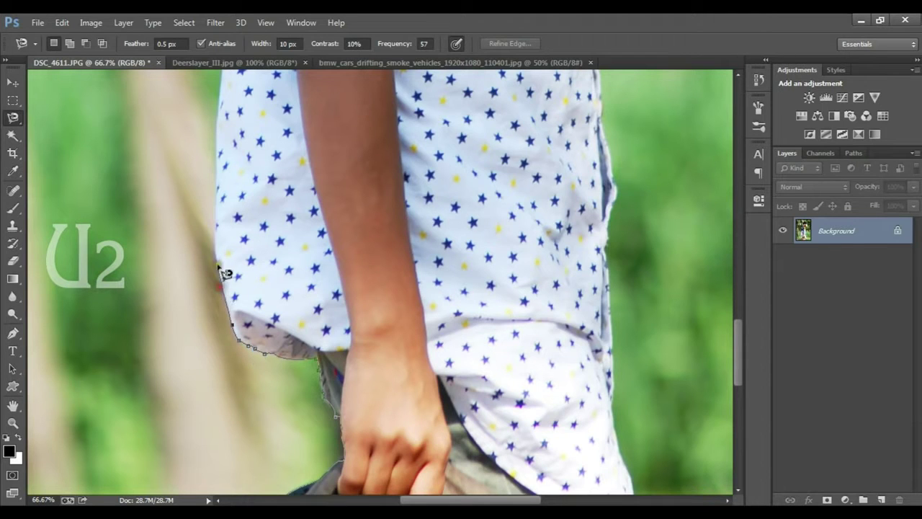
{"action": "left_click_drag", "start_coordinate": [220, 129], "coordinate": [186, 441]}
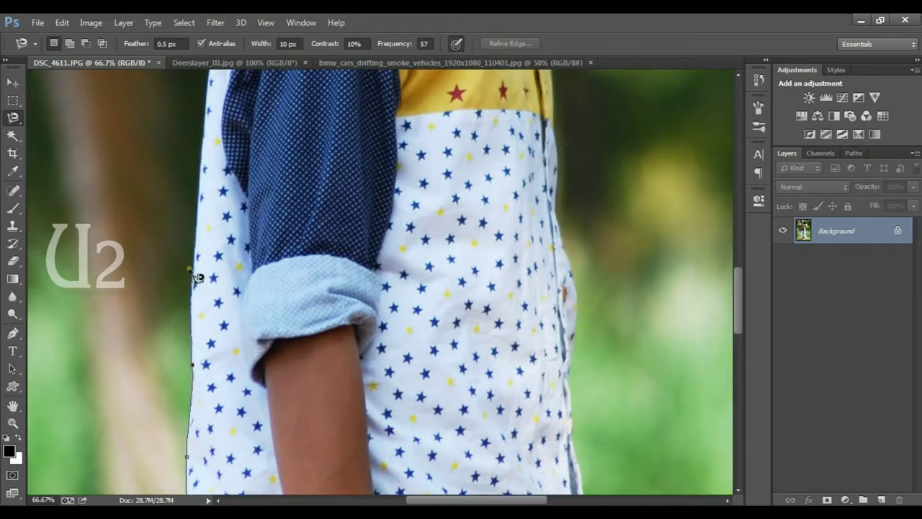
{"action": "left_click_drag", "start_coordinate": [209, 144], "coordinate": [268, 385]}
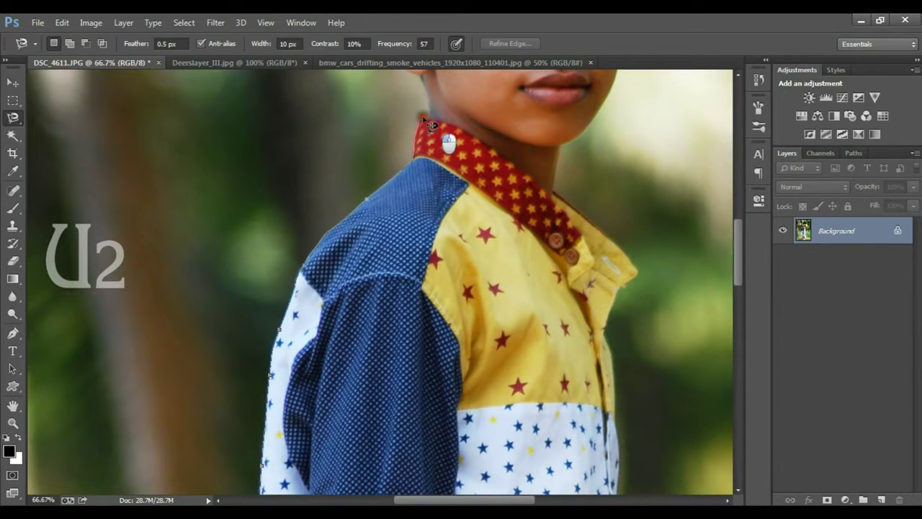
{"action": "left_click_drag", "start_coordinate": [411, 110], "coordinate": [403, 416]}
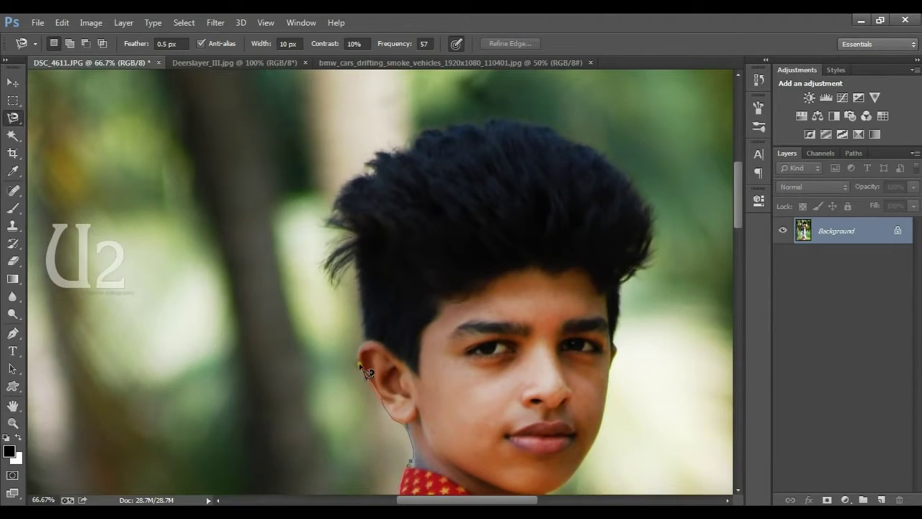
Trace the outline up around the ear and over the left side, top and right side of the hair.
{"action": "left_click_drag", "start_coordinate": [385, 411], "coordinate": [371, 346]}
{"action": "mouse_move", "coordinate": [358, 374]}
{"action": "left_mouse_down"}
{"action": "mouse_move", "coordinate": [358, 356]}
{"action": "mouse_move", "coordinate": [370, 351]}
{"action": "left_mouse_up"}
{"action": "mouse_move", "coordinate": [349, 284]}
{"action": "left_mouse_down"}
{"action": "mouse_move", "coordinate": [370, 309]}
{"action": "mouse_move", "coordinate": [305, 264]}
{"action": "mouse_move", "coordinate": [302, 207]}
{"action": "left_mouse_up"}
{"action": "mouse_move", "coordinate": [334, 158]}
{"action": "left_mouse_down"}
{"action": "mouse_move", "coordinate": [468, 119]}
{"action": "mouse_move", "coordinate": [526, 113]}
{"action": "left_mouse_up"}
{"action": "mouse_move", "coordinate": [670, 214]}
{"action": "left_mouse_down"}
{"action": "mouse_move", "coordinate": [647, 291]}
{"action": "mouse_move", "coordinate": [624, 294]}
{"action": "left_mouse_up"}
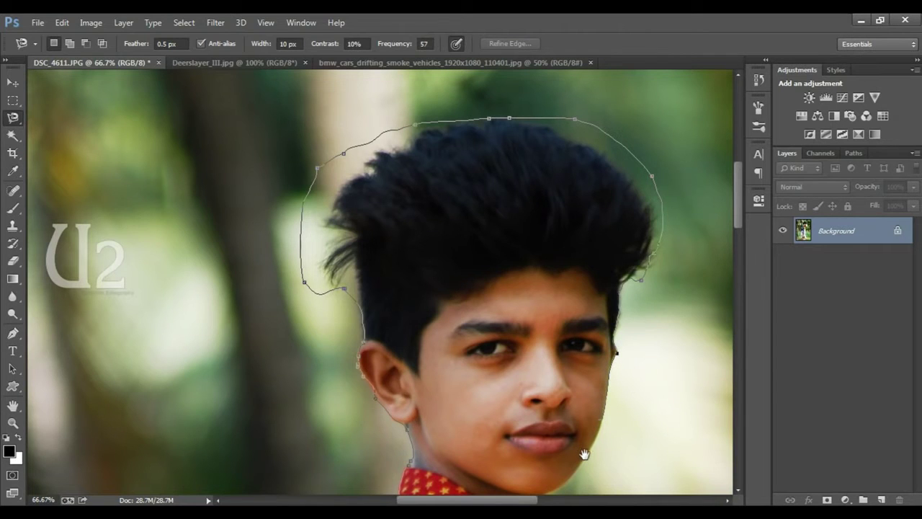
Continue the outline along the chin, down the neck and the shirt's right edge.
{"action": "left_click_drag", "start_coordinate": [585, 454], "coordinate": [479, 187]}
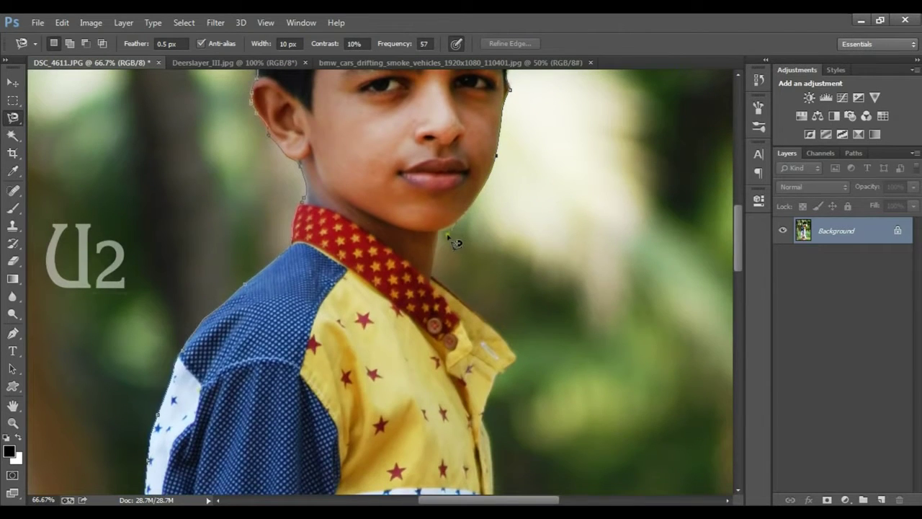
{"action": "mouse_move", "coordinate": [453, 239]}
{"action": "left_mouse_down"}
{"action": "mouse_move", "coordinate": [461, 258]}
{"action": "mouse_move", "coordinate": [442, 285]}
{"action": "left_mouse_up"}
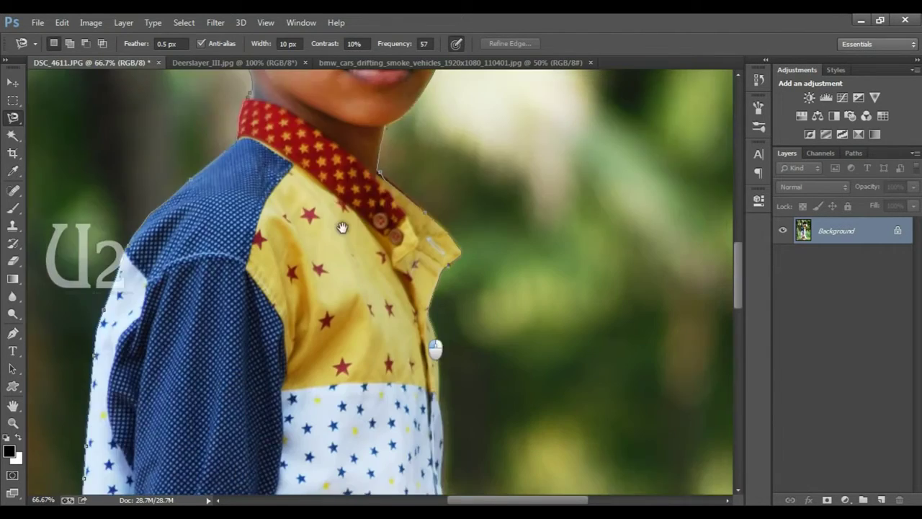
{"action": "left_click_drag", "start_coordinate": [492, 467], "coordinate": [328, 206]}
{"action": "left_click_drag", "start_coordinate": [334, 337], "coordinate": [353, 406]}
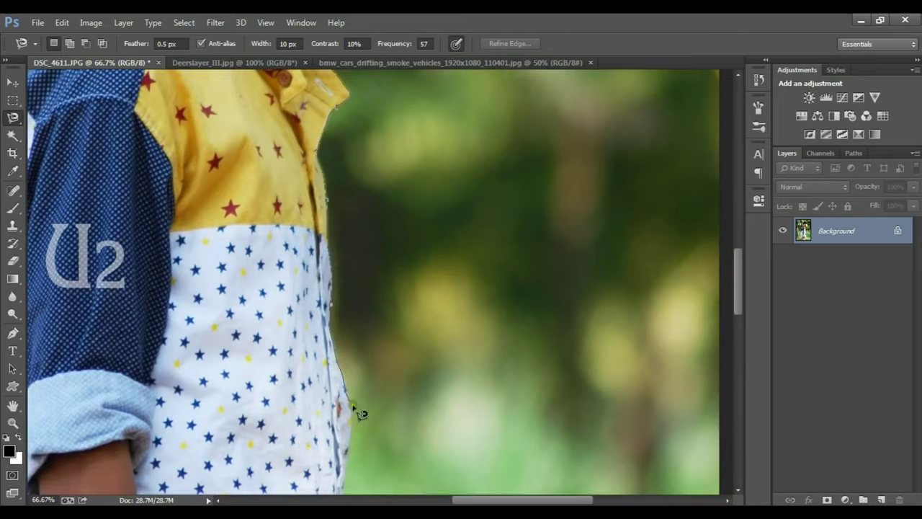
{"action": "mouse_move", "coordinate": [360, 439]}
{"action": "left_mouse_down"}
{"action": "mouse_move", "coordinate": [330, 209]}
{"action": "mouse_move", "coordinate": [326, 290]}
{"action": "mouse_move", "coordinate": [321, 213]}
{"action": "mouse_move", "coordinate": [341, 347]}
{"action": "left_mouse_up"}
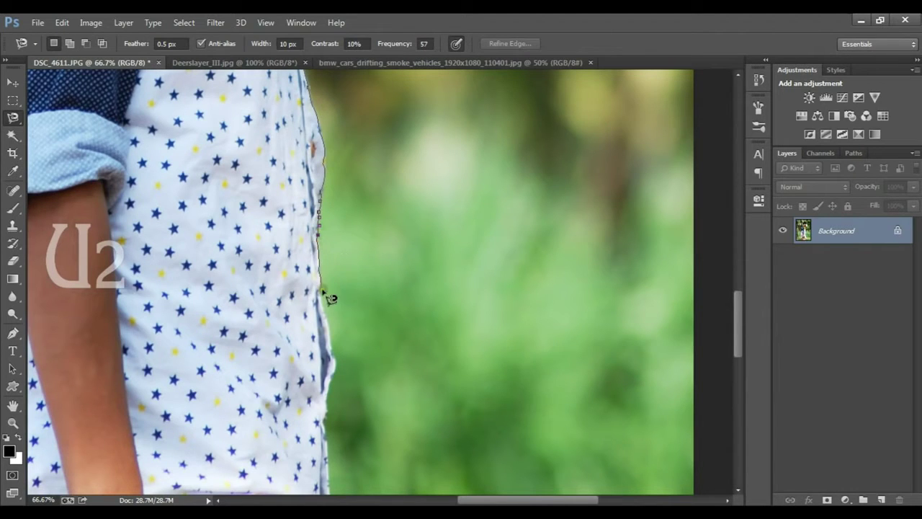
{"action": "scroll", "coordinate": [242, 203], "scroll_direction": "up", "scroll_amount": 1}
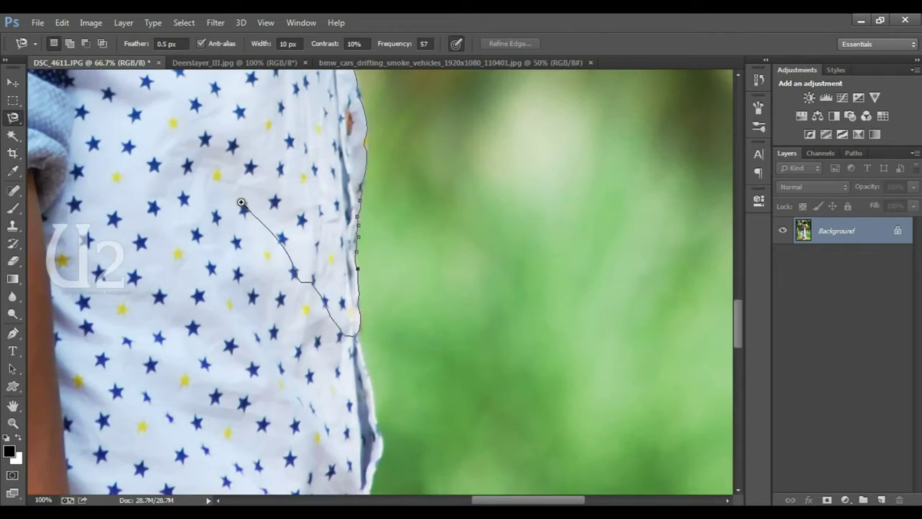
At 200% zoom, run the outline down the shirt's right side and trouser edge to the bottom.
{"action": "scroll", "coordinate": [243, 203], "scroll_direction": "up", "scroll_amount": 1}
{"action": "left_click_drag", "start_coordinate": [465, 457], "coordinate": [461, 358]}
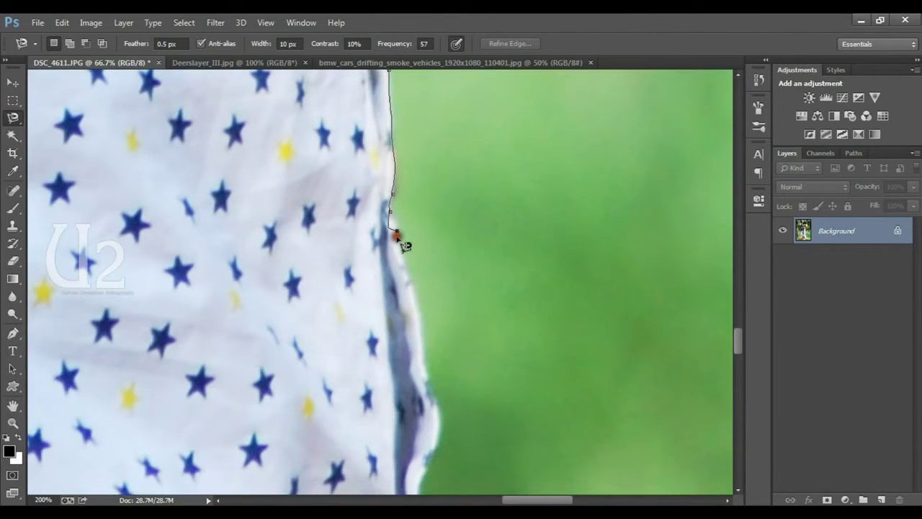
{"action": "mouse_move", "coordinate": [404, 239]}
{"action": "left_mouse_down"}
{"action": "mouse_move", "coordinate": [440, 400]}
{"action": "mouse_move", "coordinate": [437, 221]}
{"action": "mouse_move", "coordinate": [416, 341]}
{"action": "mouse_move", "coordinate": [418, 170]}
{"action": "left_mouse_up"}
{"action": "mouse_move", "coordinate": [422, 377]}
{"action": "left_mouse_down"}
{"action": "mouse_move", "coordinate": [413, 214]}
{"action": "mouse_move", "coordinate": [422, 350]}
{"action": "mouse_move", "coordinate": [411, 389]}
{"action": "mouse_move", "coordinate": [357, 168]}
{"action": "mouse_move", "coordinate": [424, 328]}
{"action": "mouse_move", "coordinate": [350, 154]}
{"action": "mouse_move", "coordinate": [383, 291]}
{"action": "mouse_move", "coordinate": [367, 354]}
{"action": "mouse_move", "coordinate": [360, 309]}
{"action": "left_mouse_up"}
{"action": "scroll", "coordinate": [307, 108], "scroll_direction": "down", "scroll_amount": 2}
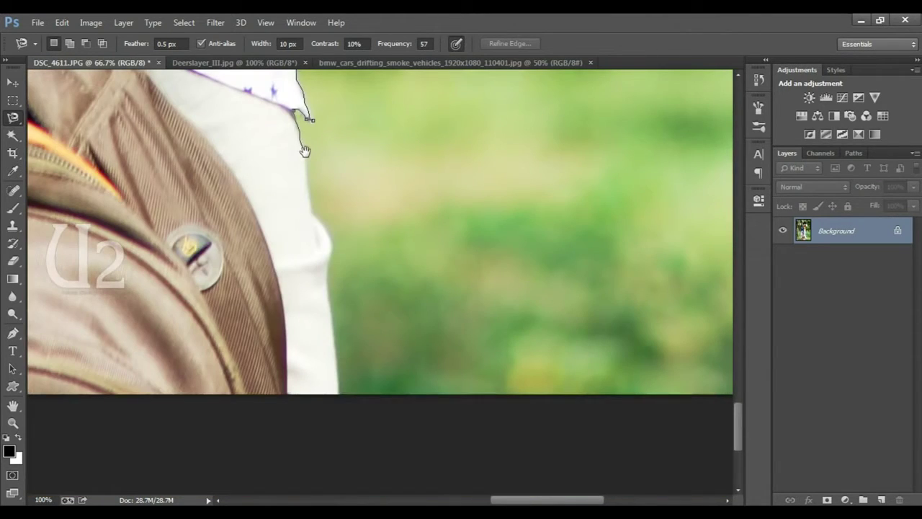
{"action": "mouse_move", "coordinate": [306, 152]}
{"action": "left_mouse_down"}
{"action": "mouse_move", "coordinate": [340, 366]}
{"action": "mouse_move", "coordinate": [607, 309]}
{"action": "left_mouse_up"}
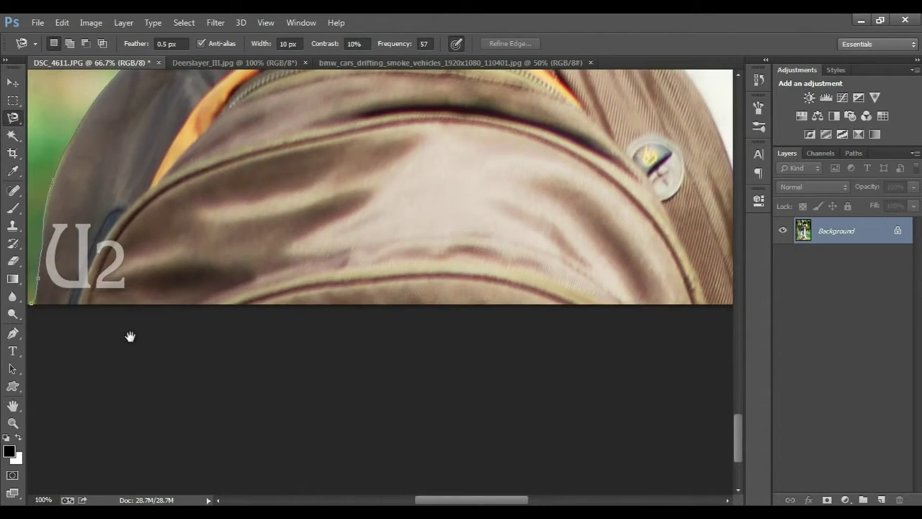
{"action": "left_click_drag", "start_coordinate": [130, 336], "coordinate": [310, 326]}
Close the outline into a selection and straighten its bottom edge around the backpack.
{"action": "key", "text": "Return"}
{"action": "left_click", "coordinate": [13, 99]}
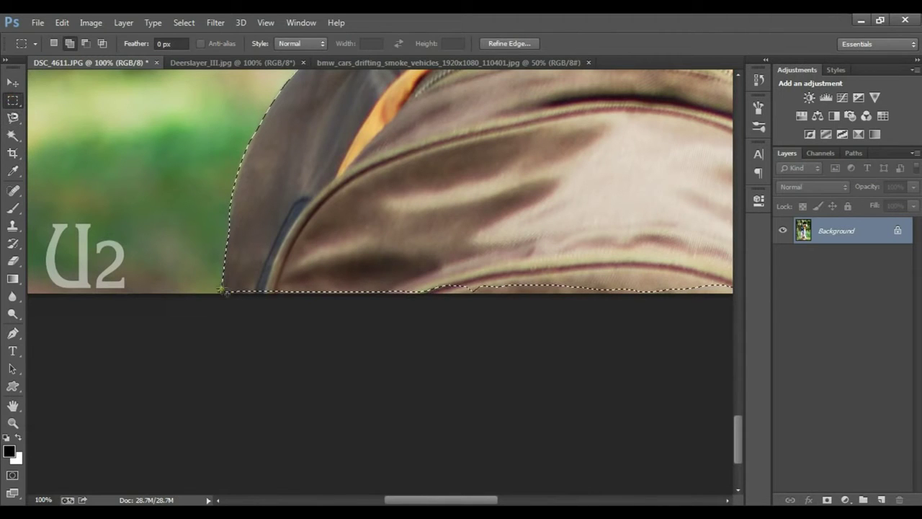
{"action": "left_click_drag", "start_coordinate": [224, 291], "coordinate": [608, 323]}
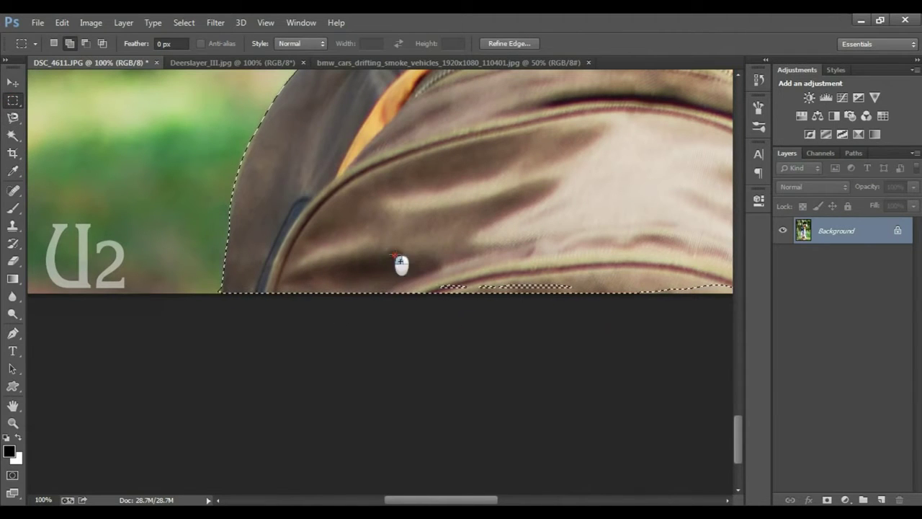
{"action": "mouse_move", "coordinate": [667, 305]}
{"action": "left_mouse_down"}
{"action": "mouse_move", "coordinate": [294, 257]}
{"action": "mouse_move", "coordinate": [637, 308]}
{"action": "left_mouse_up"}
{"action": "key", "text": "ctrl+minus"}
{"action": "key", "text": "ctrl+minus"}
{"action": "key", "text": "ctrl+minus"}
{"action": "key", "text": "ctrl+minus"}
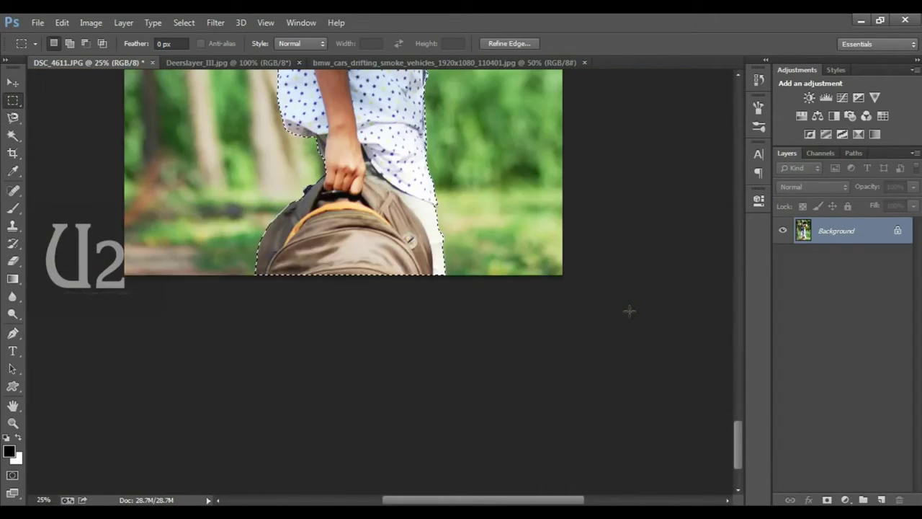
{"action": "key", "text": "ctrl+minus"}
{"action": "key", "text": "ctrl+minus"}
Copy the selected boy to Layer 1, check the cut-out, and bring up the bmw_cars_drifting image.
{"action": "key", "text": "ctrl+j"}
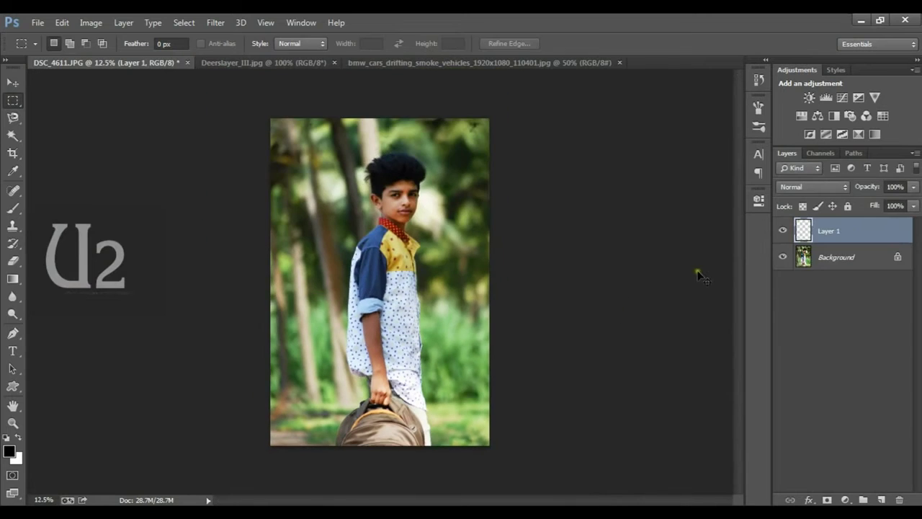
{"action": "left_click", "coordinate": [783, 257]}
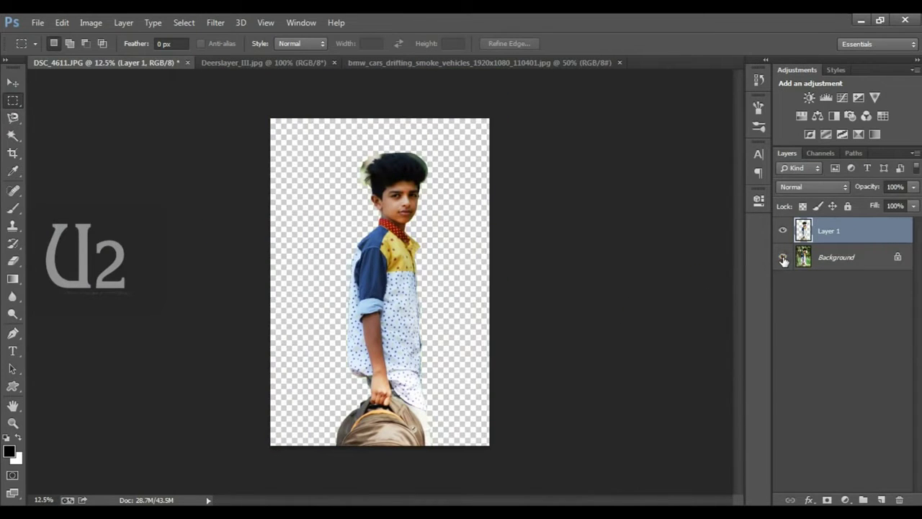
{"action": "left_click", "coordinate": [783, 257]}
{"action": "left_click", "coordinate": [836, 258]}
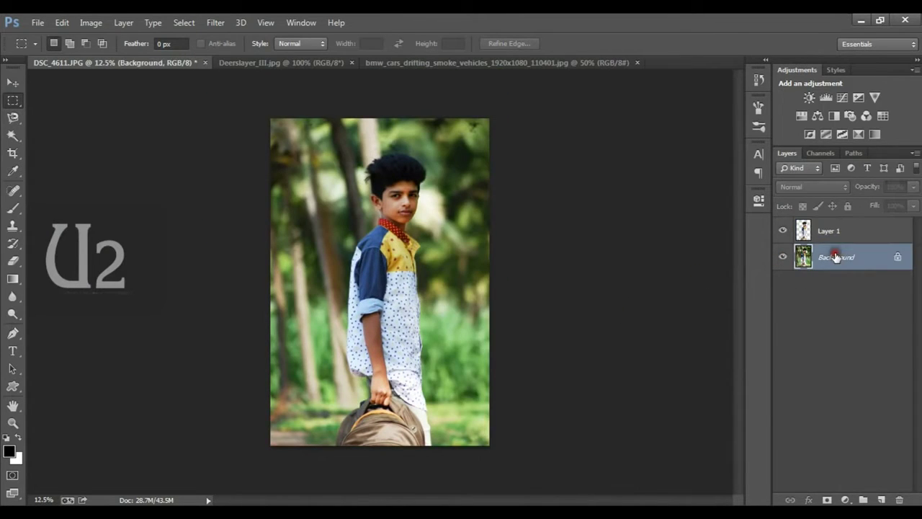
{"action": "left_click", "coordinate": [403, 63]}
Drag the smoke image into DSC_4611 and scale it to 384% to cover the frame.
{"action": "key", "text": "v"}
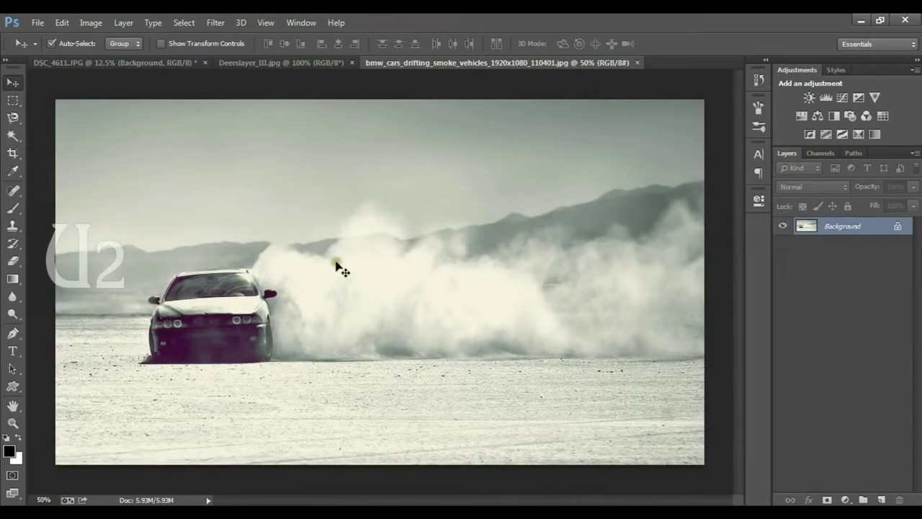
{"action": "left_click", "coordinate": [91, 63]}
{"action": "mouse_move", "coordinate": [91, 64]}
{"action": "left_mouse_down"}
{"action": "mouse_move", "coordinate": [300, 235]}
{"action": "mouse_move", "coordinate": [304, 170]}
{"action": "mouse_move", "coordinate": [294, 157]}
{"action": "left_mouse_up"}
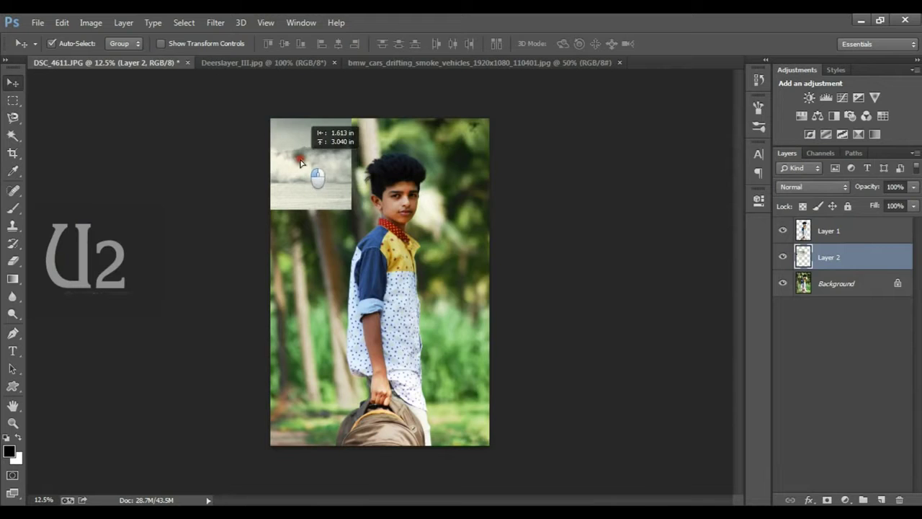
{"action": "key", "text": "ctrl+t"}
{"action": "mouse_move", "coordinate": [351, 209]}
{"action": "left_mouse_down"}
{"action": "mouse_move", "coordinate": [432, 299]}
{"action": "mouse_move", "coordinate": [645, 480]}
{"action": "left_mouse_up"}
{"action": "mouse_move", "coordinate": [603, 305]}
{"action": "left_mouse_down"}
{"action": "mouse_move", "coordinate": [437, 276]}
{"action": "mouse_move", "coordinate": [518, 300]}
{"action": "left_mouse_up"}
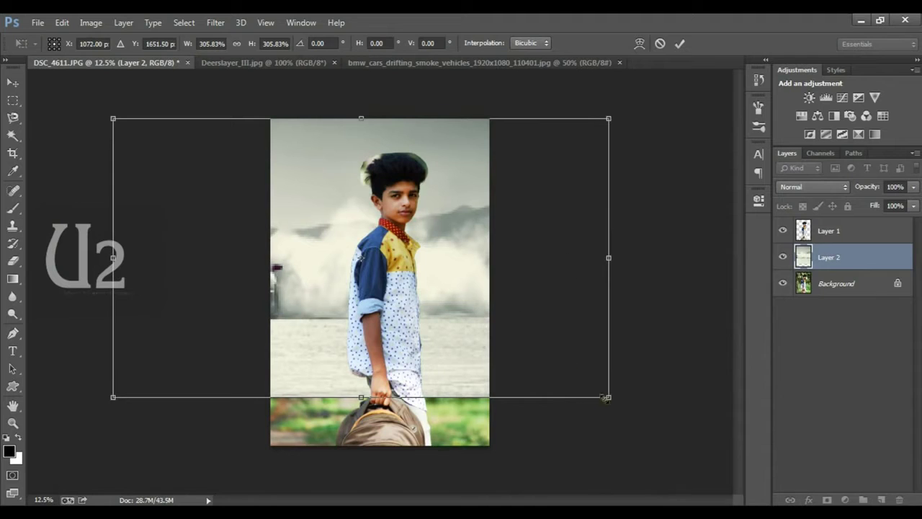
{"action": "left_click_drag", "start_coordinate": [607, 397], "coordinate": [732, 470]}
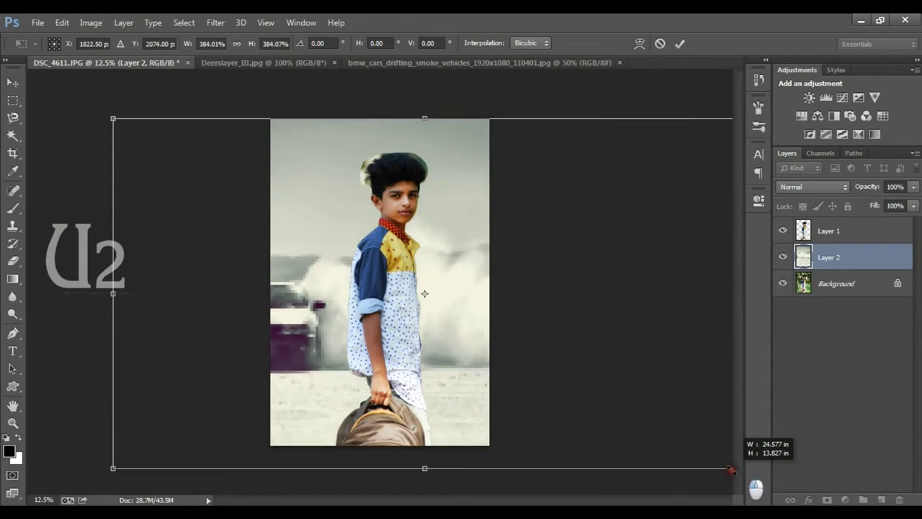
{"action": "mouse_move", "coordinate": [688, 400]}
{"action": "left_mouse_down"}
{"action": "mouse_move", "coordinate": [625, 400]}
{"action": "mouse_move", "coordinate": [634, 404]}
{"action": "left_mouse_up"}
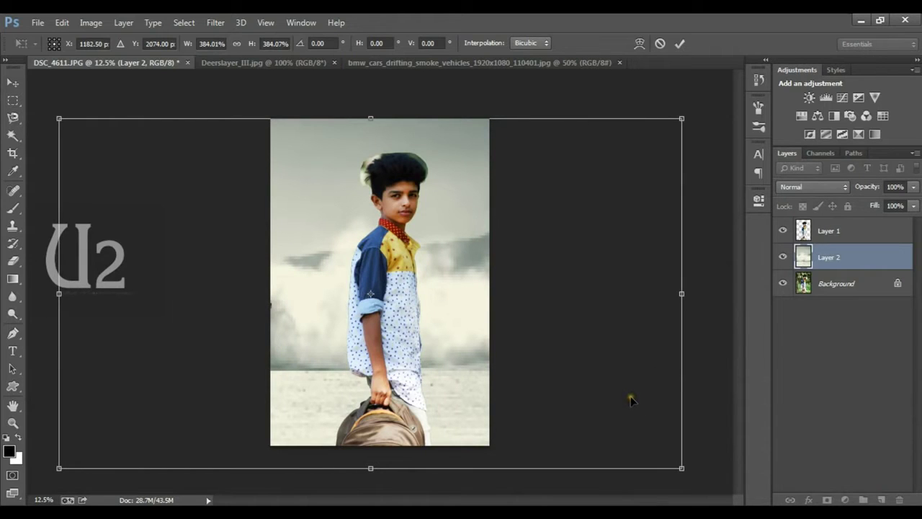
{"action": "key", "text": "Return"}
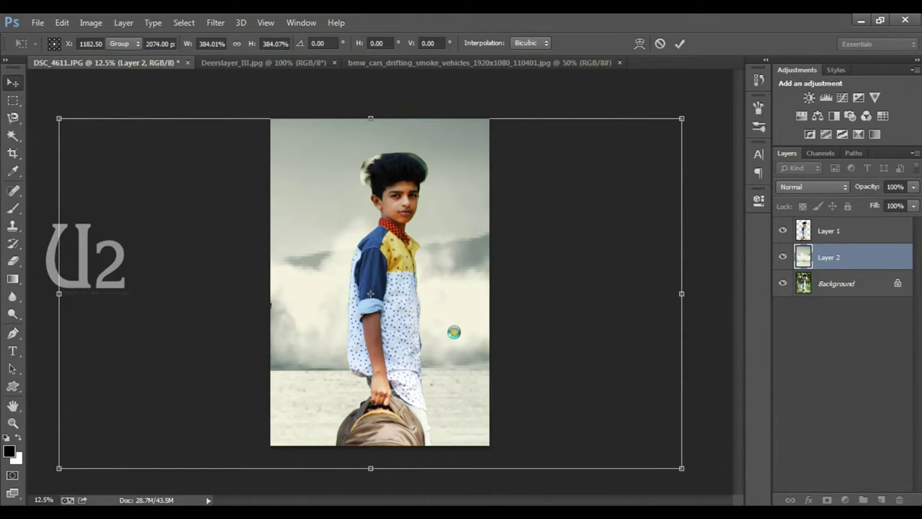
Nudge the boy's Layer 1 cut-out to the left with Shift+Left.
{"action": "key", "text": "ctrl+plus"}
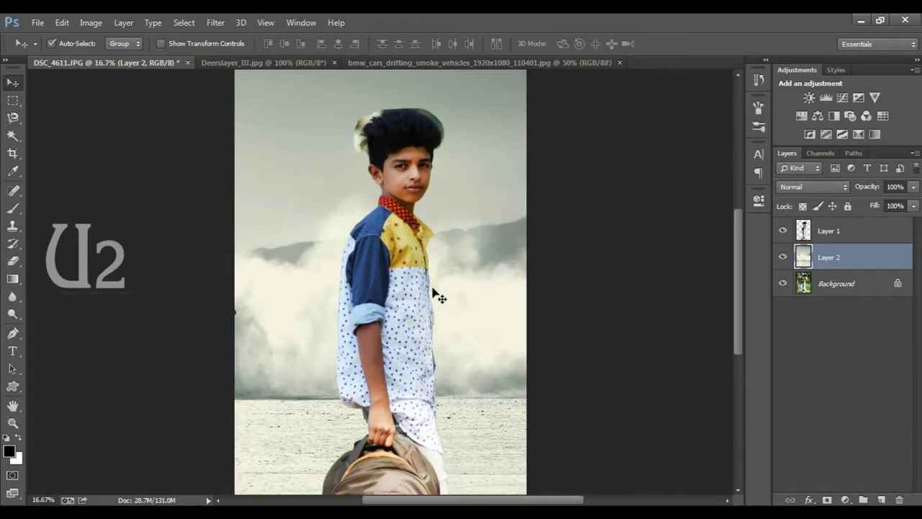
{"action": "mouse_move", "coordinate": [433, 288]}
{"action": "left_mouse_down"}
{"action": "mouse_move", "coordinate": [470, 254]}
{"action": "mouse_move", "coordinate": [427, 278]}
{"action": "left_mouse_up"}
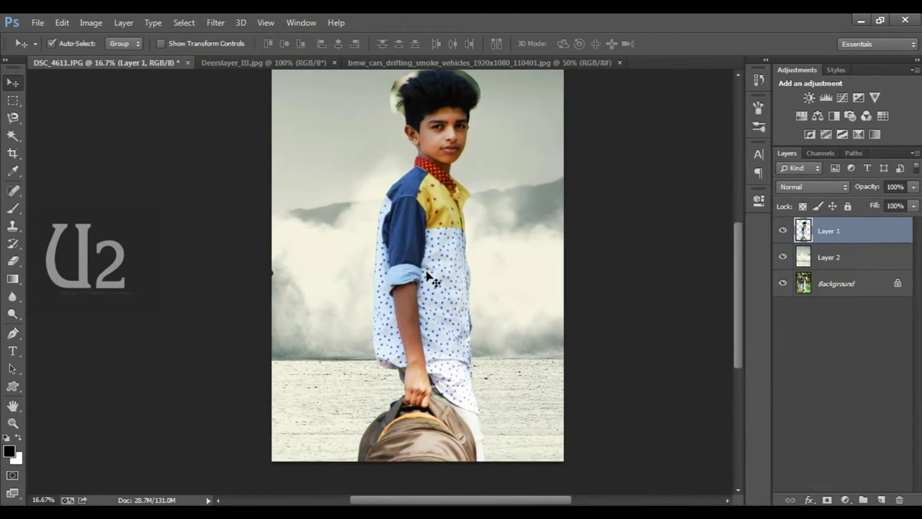
{"action": "key", "text": "shift+Left"}
{"action": "key", "text": "shift+Left"}
{"action": "key", "text": "shift+Left"}
{"action": "key", "text": "shift+Left"}
{"action": "key", "text": "shift+Left"}
{"action": "key", "text": "shift+Left"}
{"action": "key", "text": "shift+Left"}
{"action": "key", "text": "shift+Left"}
{"action": "key", "text": "shift+Left"}
{"action": "key", "text": "shift+Left"}
{"action": "key", "text": "shift+Left"}
{"action": "key", "text": "shift+Left"}
{"action": "key", "text": "shift+Left"}
{"action": "key", "text": "shift+Left"}
{"action": "key", "text": "shift+Left"}
{"action": "key", "text": "shift+Left"}
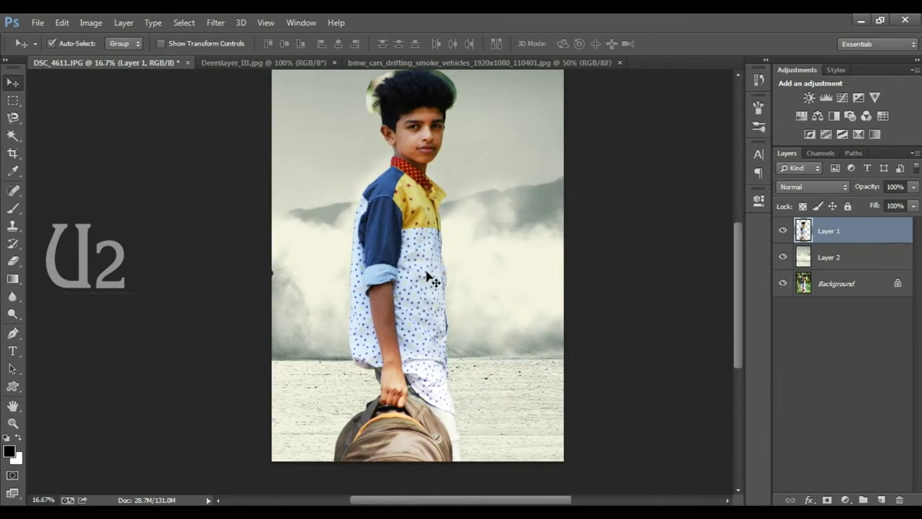
{"action": "key", "text": "ctrl+minus"}
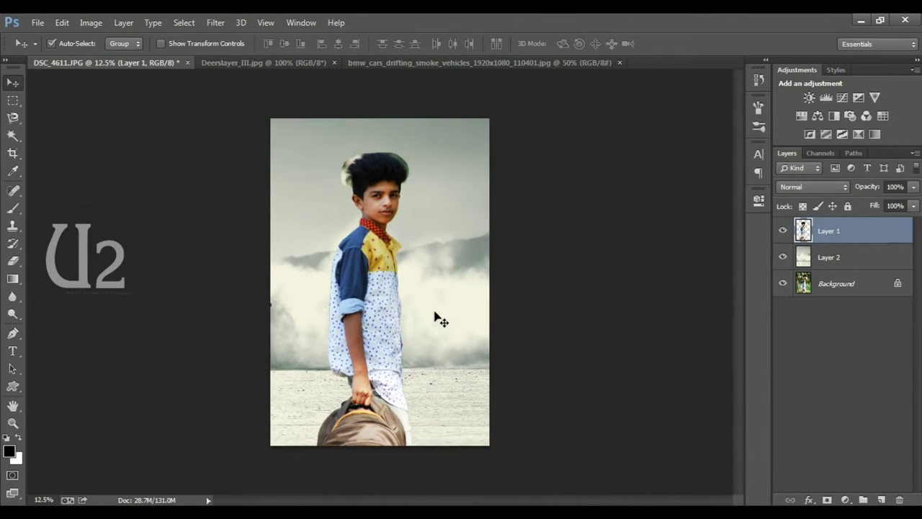
{"action": "key", "text": "ctrl+plus"}
{"action": "key", "text": "ctrl+plus"}
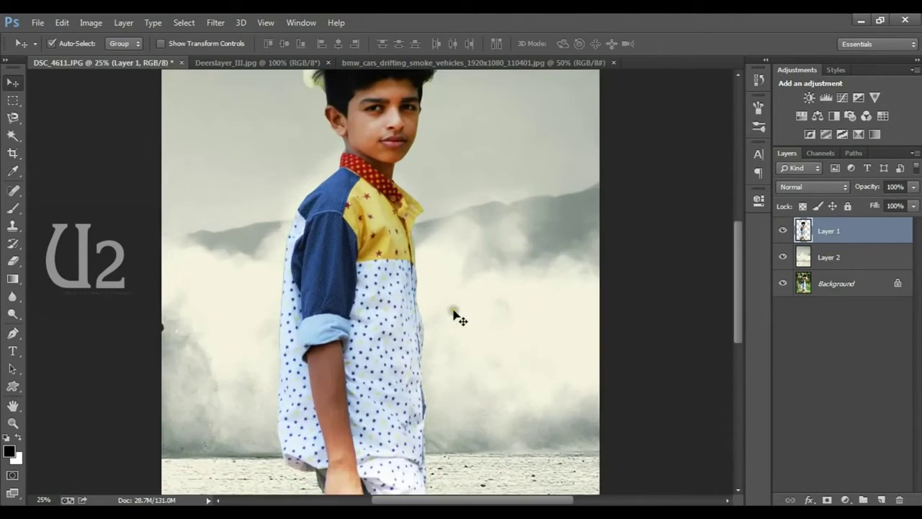
Dodge the green fringe along the boy's hair edge with a 90, then 125 brush.
{"action": "left_click_drag", "start_coordinate": [369, 298], "coordinate": [420, 355]}
{"action": "key", "text": "ctrl+plus"}
{"action": "key", "text": "ctrl+plus"}
{"action": "key", "text": "ctrl+plus"}
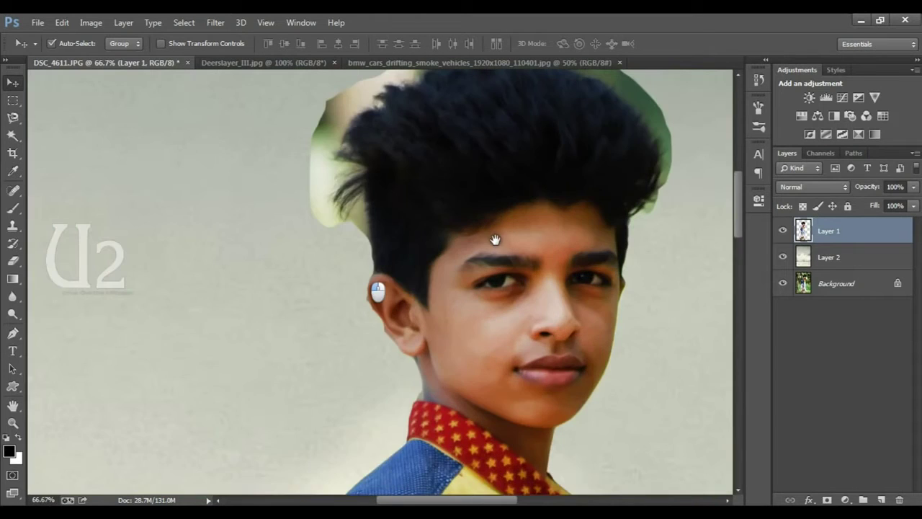
{"action": "left_click_drag", "start_coordinate": [495, 239], "coordinate": [336, 344]}
{"action": "left_click", "coordinate": [12, 314]}
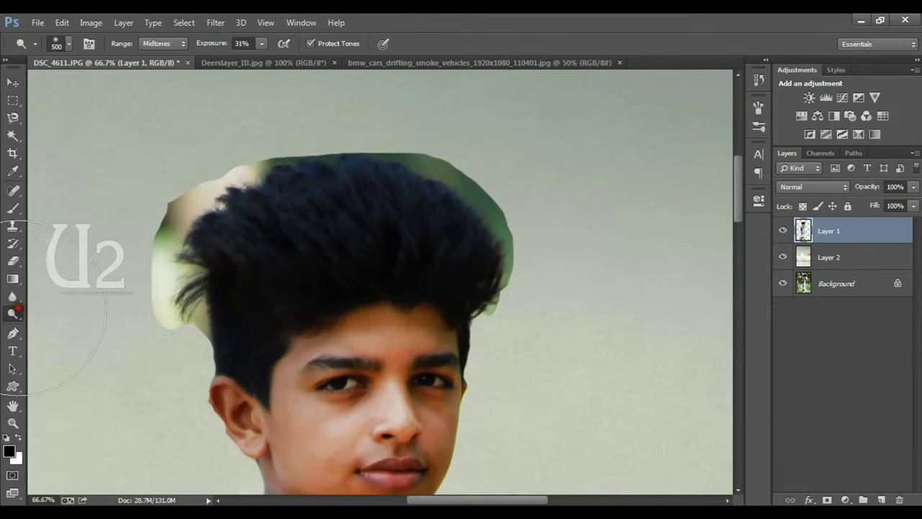
{"action": "key", "text": "bracketleft"}
{"action": "key", "text": "bracketleft"}
{"action": "key", "text": "bracketleft"}
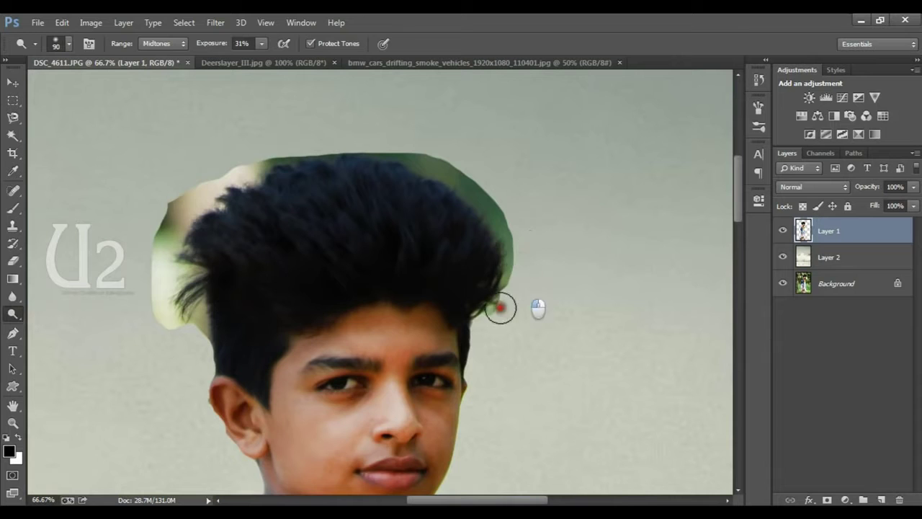
{"action": "left_click_drag", "start_coordinate": [422, 161], "coordinate": [494, 242]}
{"action": "key", "text": "bracketright"}
{"action": "key", "text": "bracketright"}
{"action": "mouse_move", "coordinate": [366, 133]}
{"action": "left_mouse_down"}
{"action": "mouse_move", "coordinate": [268, 157]}
{"action": "mouse_move", "coordinate": [191, 267]}
{"action": "left_mouse_up"}
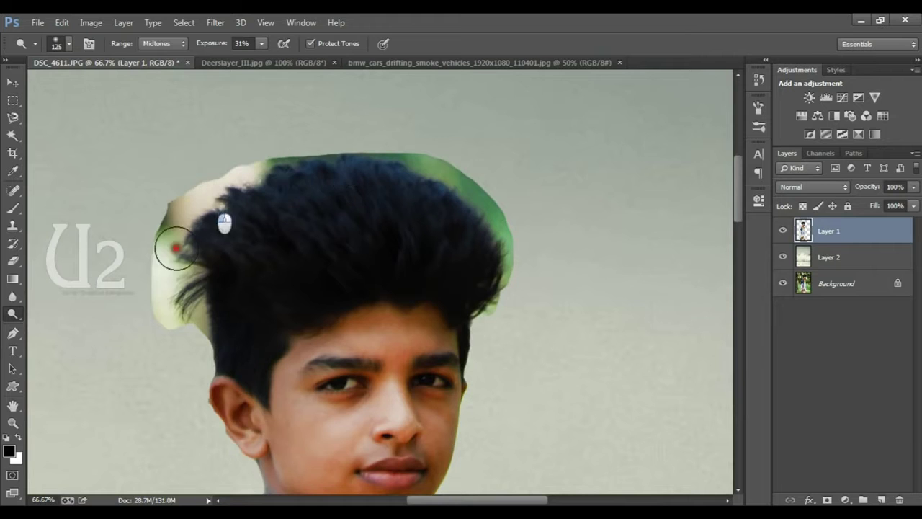
{"action": "mouse_move", "coordinate": [191, 301]}
{"action": "left_mouse_down"}
{"action": "mouse_move", "coordinate": [329, 151]}
{"action": "mouse_move", "coordinate": [445, 174]}
{"action": "mouse_move", "coordinate": [483, 319]}
{"action": "mouse_move", "coordinate": [457, 181]}
{"action": "mouse_move", "coordinate": [286, 166]}
{"action": "left_mouse_up"}
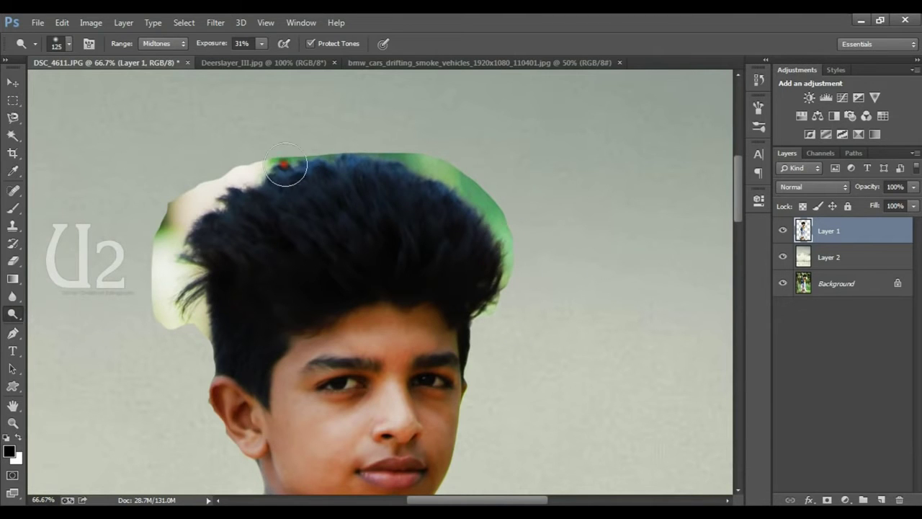
{"action": "right_click", "coordinate": [13, 268]}
Background-erase the pale and green fringe along the left and top hair edges, undoing one stroke.
{"action": "left_click", "coordinate": [86, 286]}
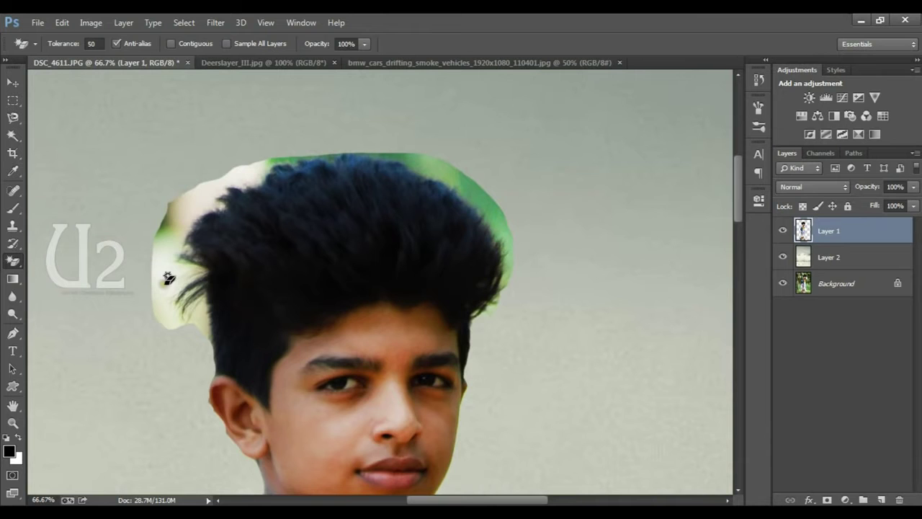
{"action": "right_click", "coordinate": [13, 261]}
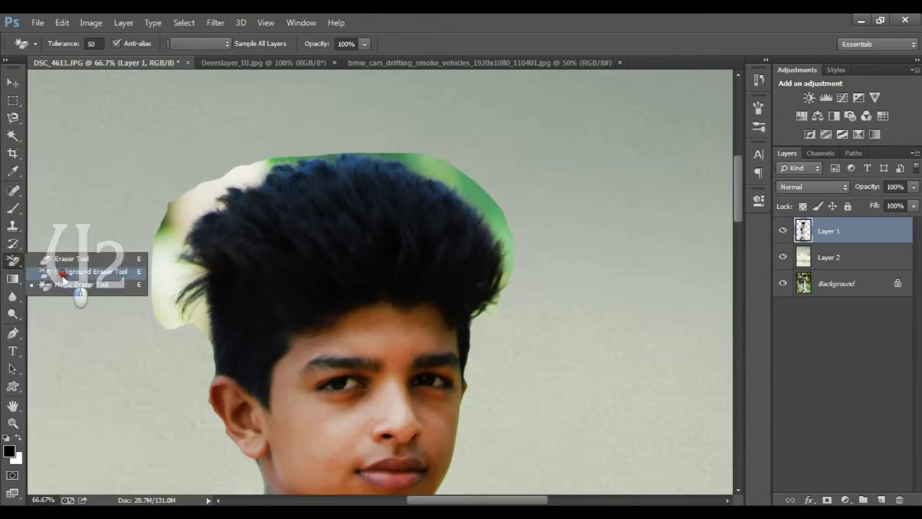
{"action": "left_click", "coordinate": [79, 277]}
{"action": "left_click_drag", "start_coordinate": [165, 279], "coordinate": [165, 257]}
{"action": "mouse_move", "coordinate": [160, 303]}
{"action": "left_mouse_down"}
{"action": "mouse_move", "coordinate": [190, 210]}
{"action": "mouse_move", "coordinate": [281, 157]}
{"action": "mouse_move", "coordinate": [402, 157]}
{"action": "left_mouse_up"}
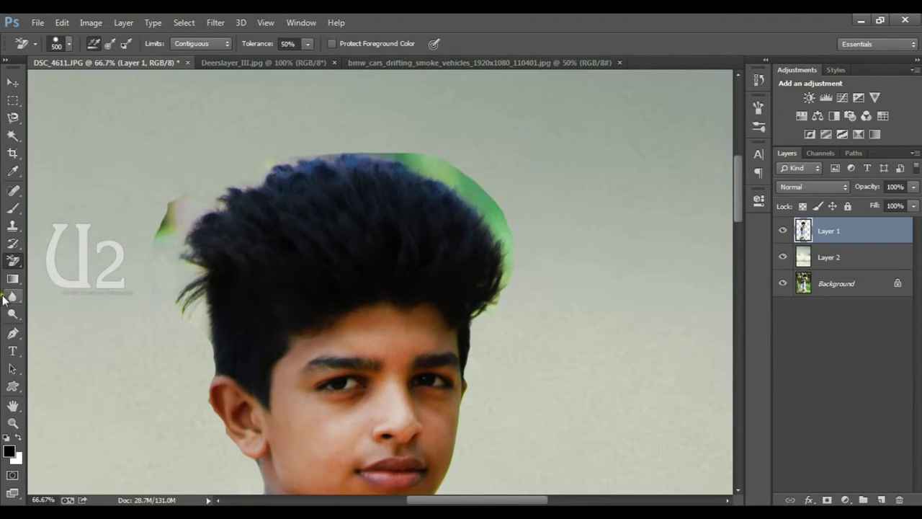
{"action": "mouse_move", "coordinate": [483, 195]}
{"action": "left_mouse_down"}
{"action": "mouse_move", "coordinate": [506, 276]}
{"action": "mouse_move", "coordinate": [489, 310]}
{"action": "left_mouse_up"}
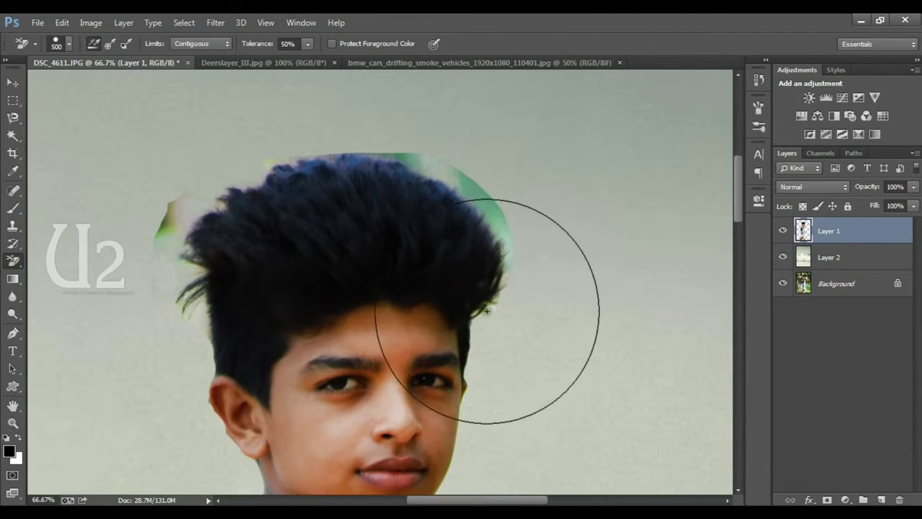
{"action": "left_click_drag", "start_coordinate": [505, 176], "coordinate": [494, 206]}
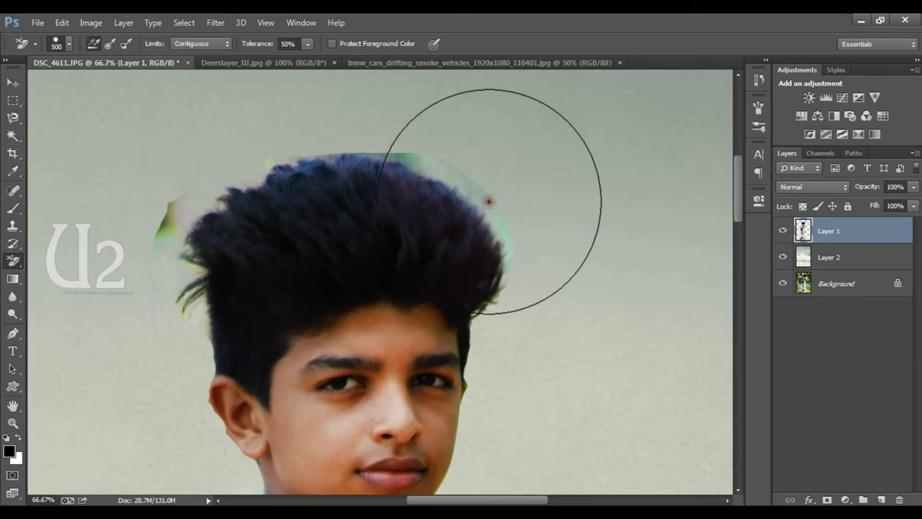
{"action": "key", "text": "ctrl+z"}
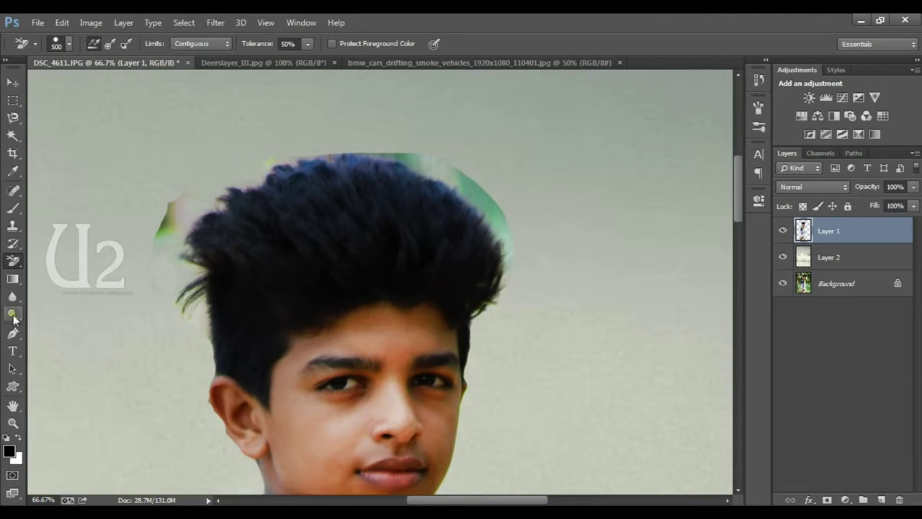
Dodge the top-right hair fringe, then background-erase the remaining green along the hair top.
{"action": "left_click", "coordinate": [12, 315]}
{"action": "mouse_move", "coordinate": [471, 158]}
{"action": "left_mouse_down"}
{"action": "mouse_move", "coordinate": [444, 163]}
{"action": "mouse_move", "coordinate": [498, 208]}
{"action": "mouse_move", "coordinate": [449, 172]}
{"action": "left_mouse_up"}
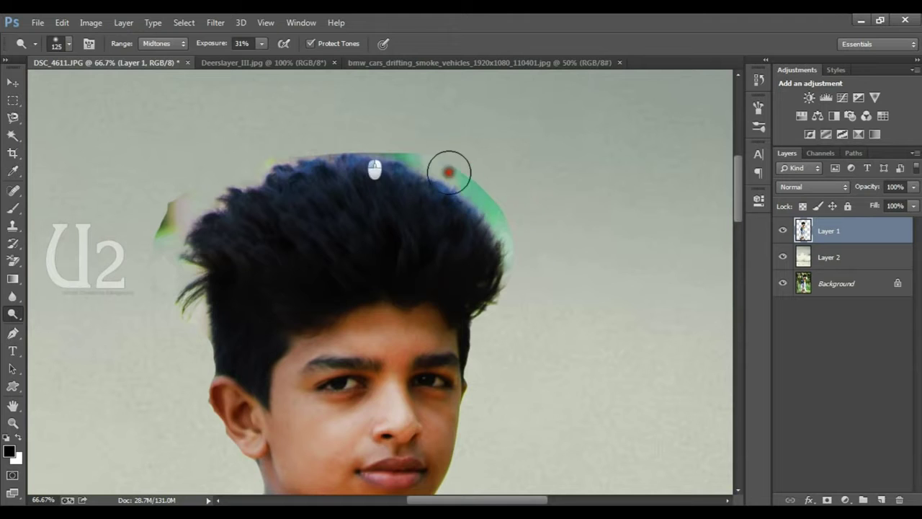
{"action": "left_click", "coordinate": [13, 261]}
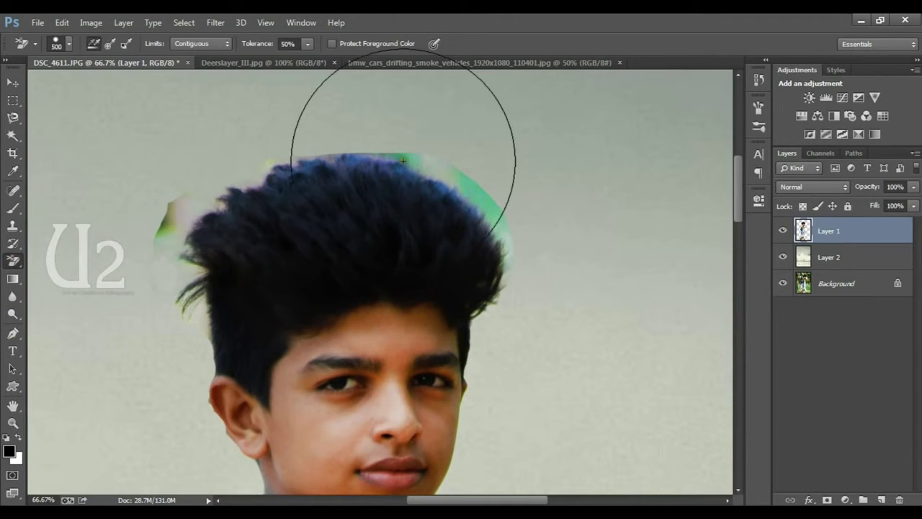
{"action": "mouse_move", "coordinate": [406, 155]}
{"action": "left_mouse_down"}
{"action": "mouse_move", "coordinate": [485, 160]}
{"action": "mouse_move", "coordinate": [515, 226]}
{"action": "mouse_move", "coordinate": [495, 209]}
{"action": "left_mouse_up"}
{"action": "left_click_drag", "start_coordinate": [391, 154], "coordinate": [393, 155]}
{"action": "key", "text": "ctrl+z"}
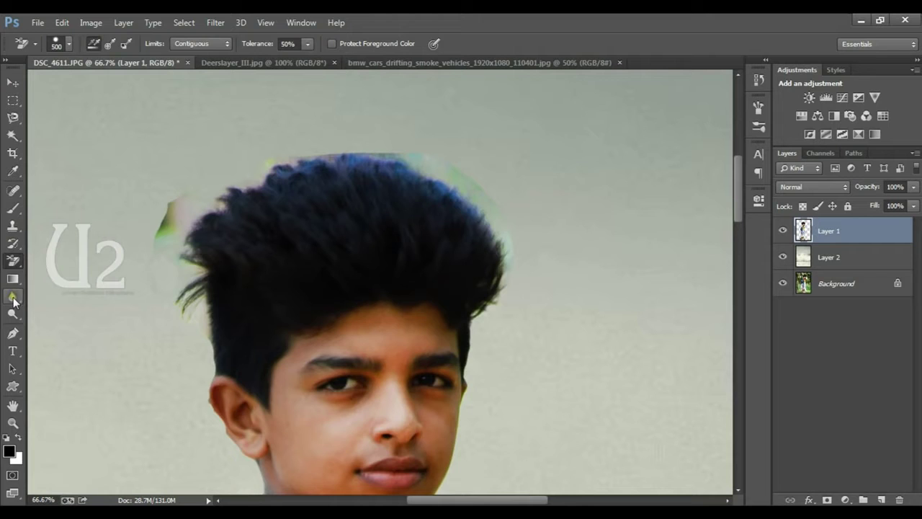
{"action": "right_click", "coordinate": [19, 267]}
{"action": "left_click", "coordinate": [72, 261]}
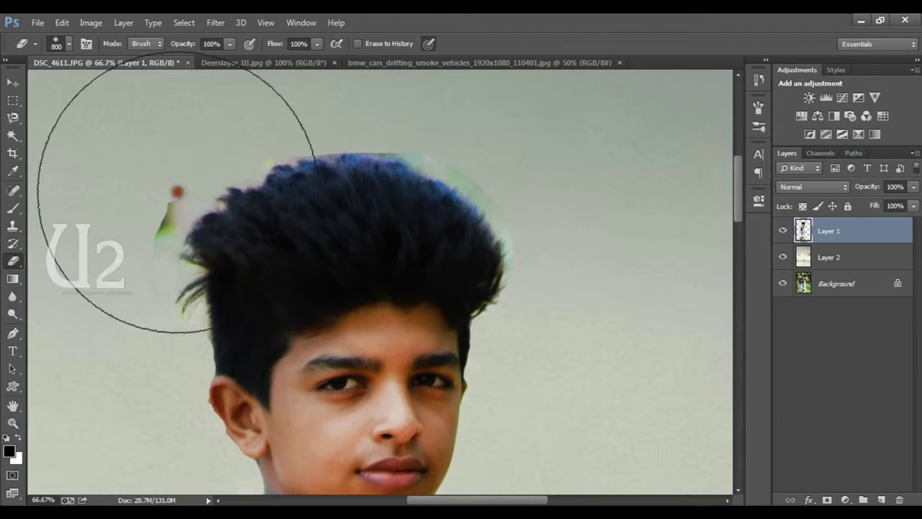
Erase the light patch beside the hair with an enlarged eraser, then reduce it to 60.
{"action": "key", "text": "bracketright"}
{"action": "mouse_move", "coordinate": [181, 204]}
{"action": "left_mouse_down"}
{"action": "mouse_move", "coordinate": [132, 253]}
{"action": "mouse_move", "coordinate": [238, 168]}
{"action": "mouse_move", "coordinate": [306, 145]}
{"action": "mouse_move", "coordinate": [268, 155]}
{"action": "mouse_move", "coordinate": [294, 146]}
{"action": "mouse_move", "coordinate": [366, 140]}
{"action": "mouse_move", "coordinate": [454, 163]}
{"action": "mouse_move", "coordinate": [412, 149]}
{"action": "mouse_move", "coordinate": [480, 187]}
{"action": "mouse_move", "coordinate": [515, 233]}
{"action": "mouse_move", "coordinate": [507, 377]}
{"action": "mouse_move", "coordinate": [489, 190]}
{"action": "left_mouse_up"}
{"action": "key", "text": "bracketright"}
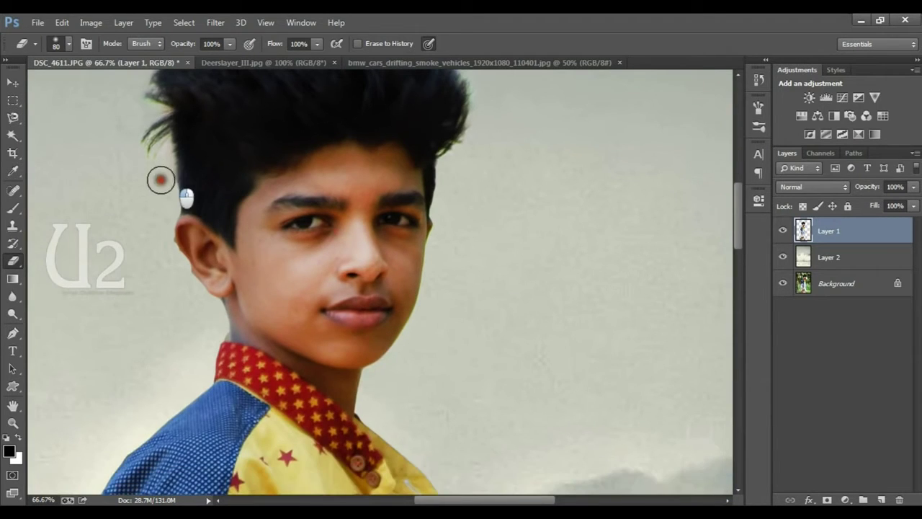
{"action": "left_click_drag", "start_coordinate": [206, 279], "coordinate": [190, 231]}
{"action": "key", "text": "bracketleft"}
{"action": "key", "text": "bracketleft"}
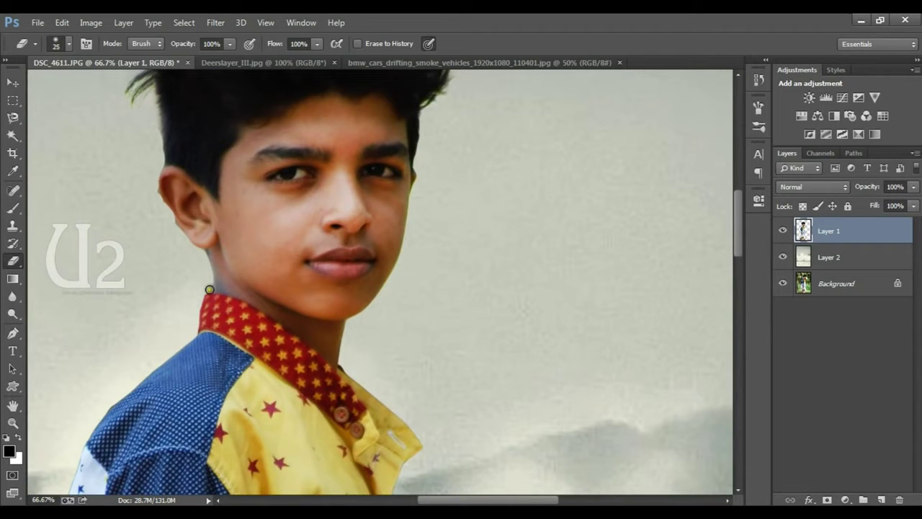
Erase the leftover fringe along the sleeve, the shirt's left edge and its bottom edge.
{"action": "left_click_drag", "start_coordinate": [435, 393], "coordinate": [554, 240]}
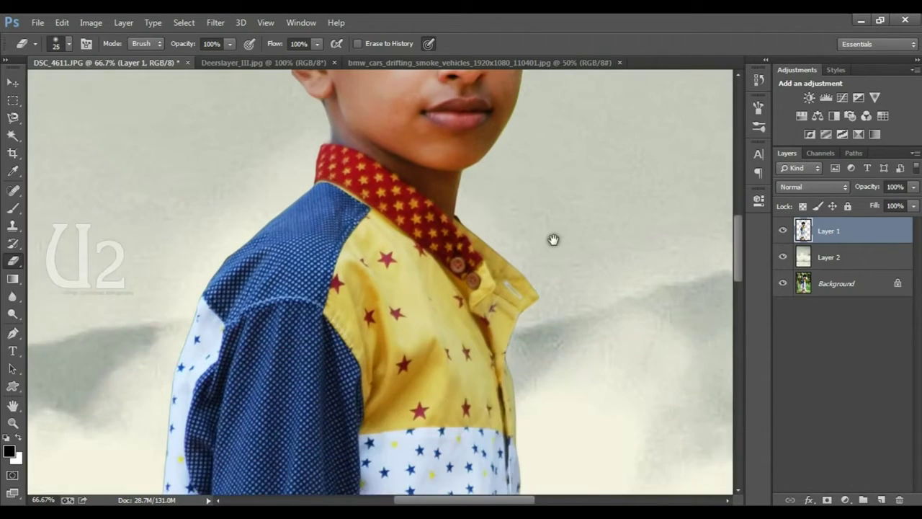
{"action": "mouse_move", "coordinate": [268, 220]}
{"action": "left_mouse_down"}
{"action": "mouse_move", "coordinate": [234, 389]}
{"action": "mouse_move", "coordinate": [297, 245]}
{"action": "left_mouse_up"}
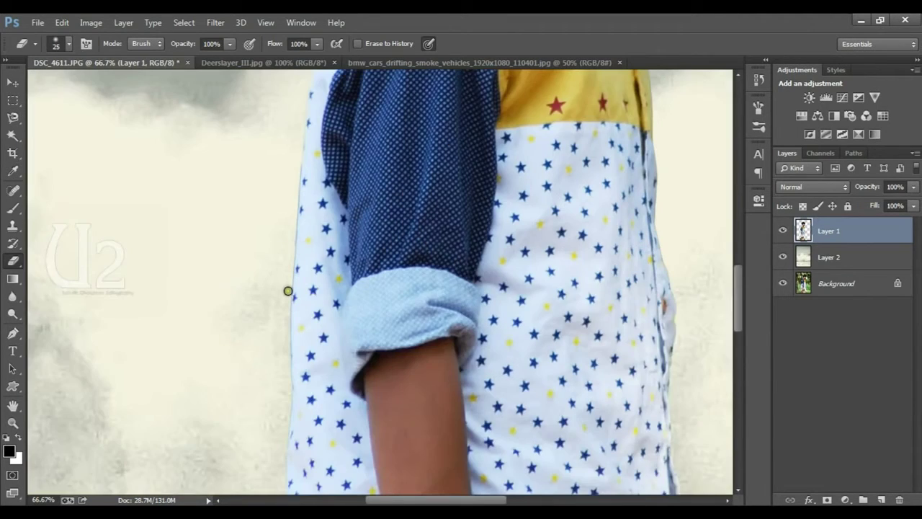
{"action": "mouse_move", "coordinate": [289, 399]}
{"action": "left_mouse_down"}
{"action": "mouse_move", "coordinate": [286, 444]}
{"action": "mouse_move", "coordinate": [321, 288]}
{"action": "mouse_move", "coordinate": [333, 433]}
{"action": "mouse_move", "coordinate": [323, 204]}
{"action": "mouse_move", "coordinate": [330, 277]}
{"action": "left_mouse_up"}
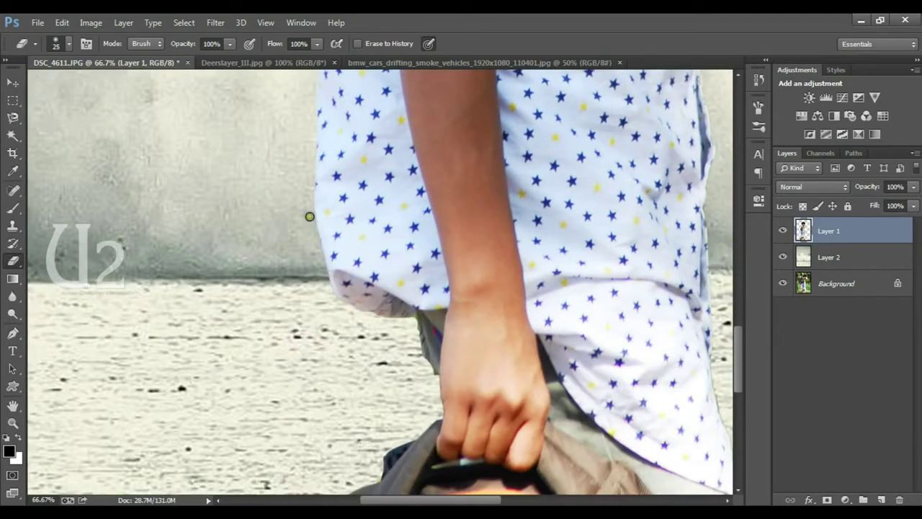
{"action": "left_click_drag", "start_coordinate": [335, 303], "coordinate": [360, 318]}
{"action": "scroll", "coordinate": [372, 320], "scroll_direction": "down", "scroll_amount": 1}
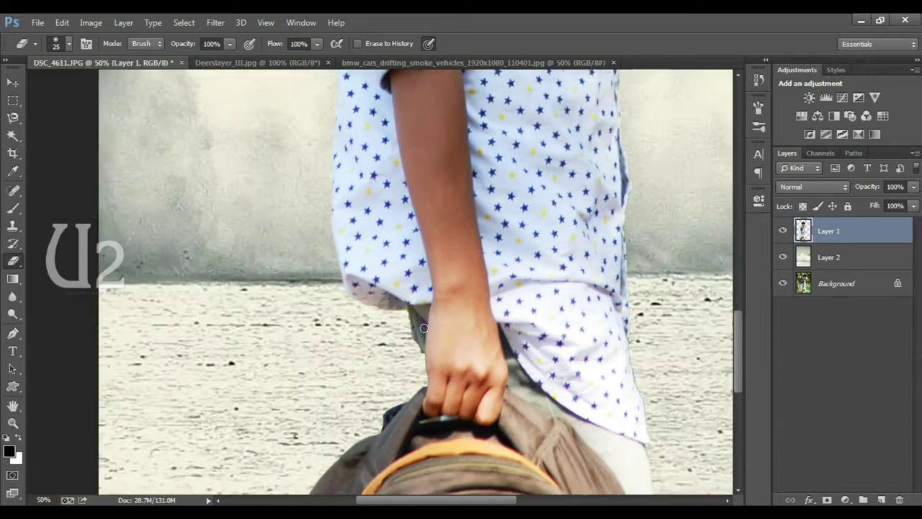
{"action": "scroll", "coordinate": [340, 269], "scroll_direction": "right", "scroll_amount": 3}
{"action": "mouse_move", "coordinate": [340, 268]}
{"action": "left_mouse_down"}
{"action": "mouse_move", "coordinate": [392, 165]}
{"action": "mouse_move", "coordinate": [452, 420]}
{"action": "left_mouse_up"}
{"action": "scroll", "coordinate": [452, 420], "scroll_direction": "up", "scroll_amount": 5}
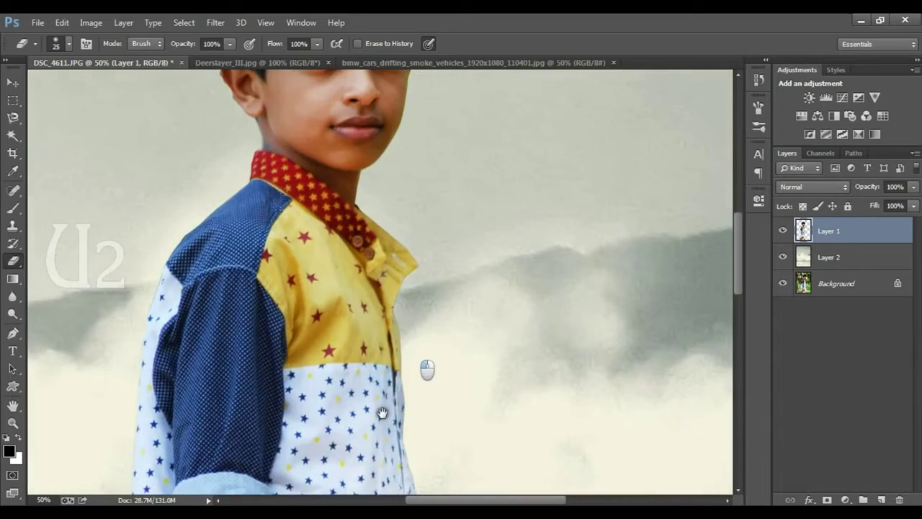
{"action": "left_click_drag", "start_coordinate": [457, 323], "coordinate": [377, 424]}
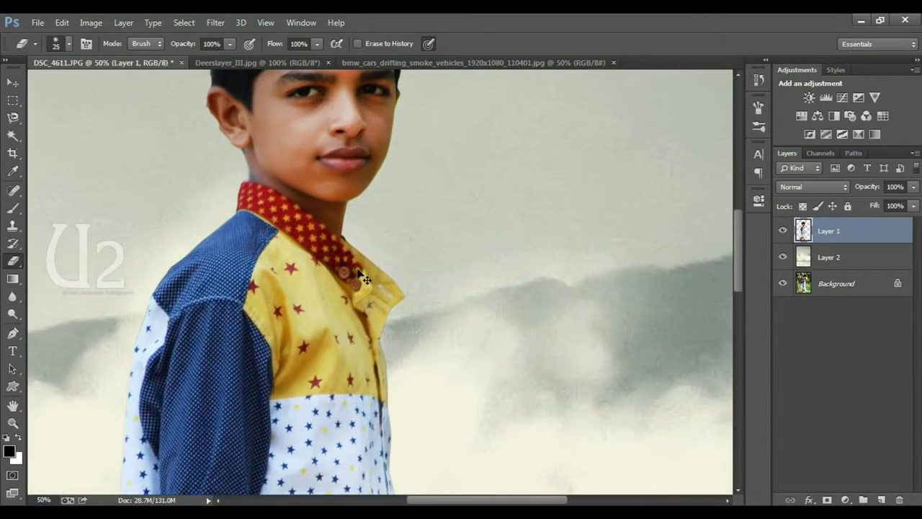
{"action": "scroll", "coordinate": [360, 276], "scroll_direction": "up", "scroll_amount": 1}
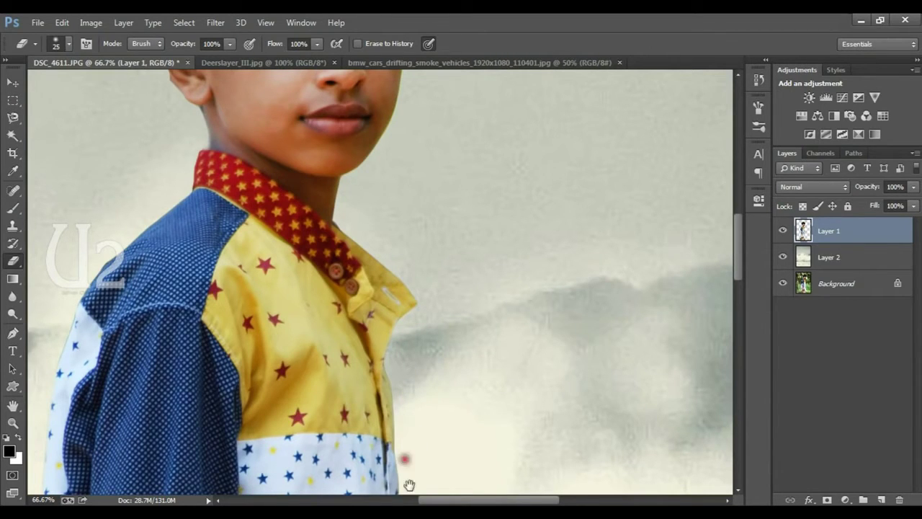
{"action": "left_click_drag", "start_coordinate": [408, 485], "coordinate": [379, 237]}
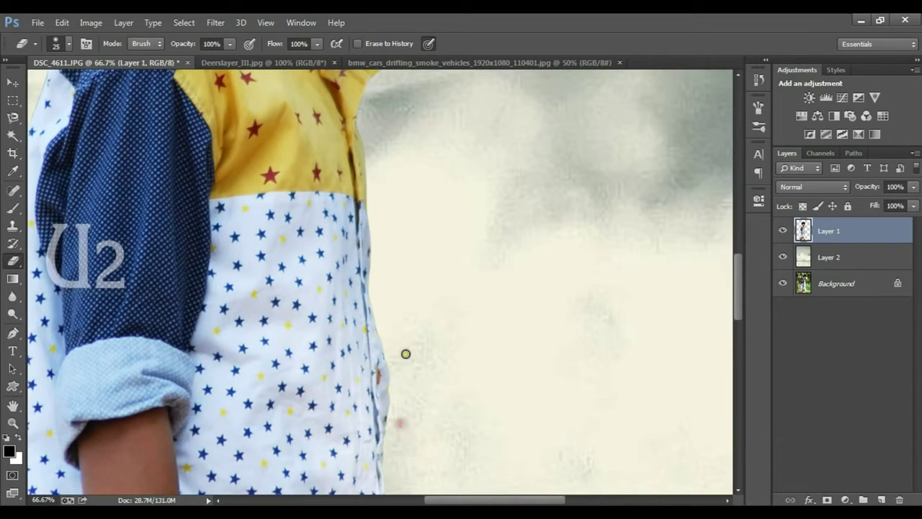
{"action": "scroll", "coordinate": [405, 354], "scroll_direction": "down", "scroll_amount": 1}
{"action": "scroll", "coordinate": [406, 354], "scroll_direction": "down", "scroll_amount": 1}
{"action": "scroll", "coordinate": [406, 354], "scroll_direction": "down", "scroll_amount": 1}
{"action": "scroll", "coordinate": [406, 354], "scroll_direction": "down", "scroll_amount": 1}
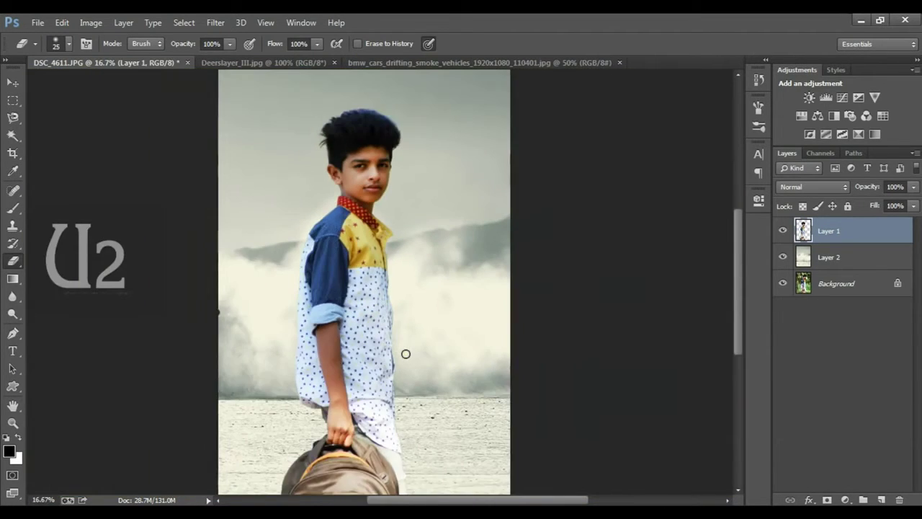
{"action": "scroll", "coordinate": [405, 354], "scroll_direction": "down", "scroll_amount": 1}
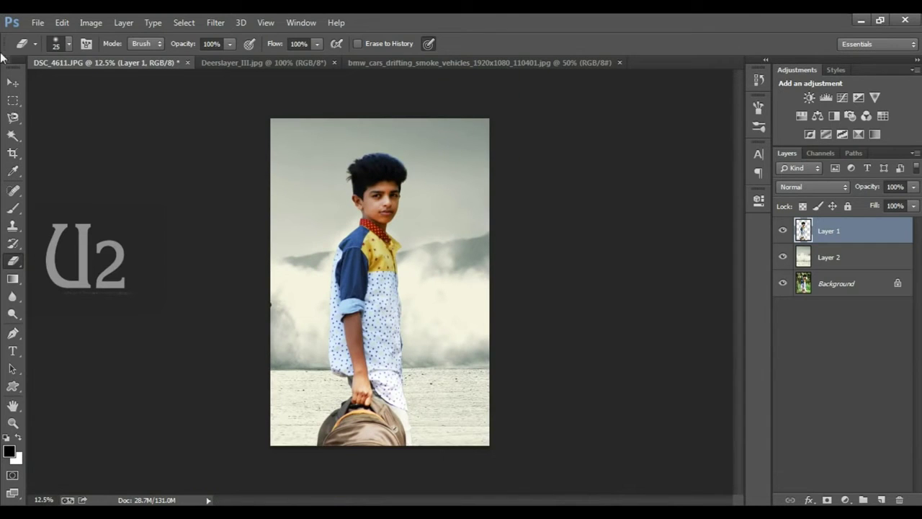
Marquee-select the composite from the top to just above the backpack and feather it 300 pixels.
{"action": "left_click", "coordinate": [15, 102]}
{"action": "left_click_drag", "start_coordinate": [244, 109], "coordinate": [578, 406]}
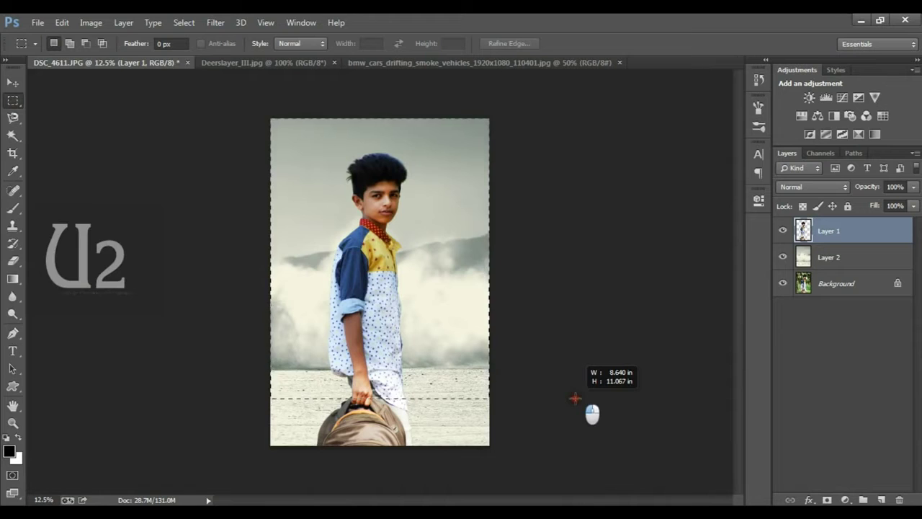
{"action": "left_click_drag", "start_coordinate": [578, 406], "coordinate": [578, 402]}
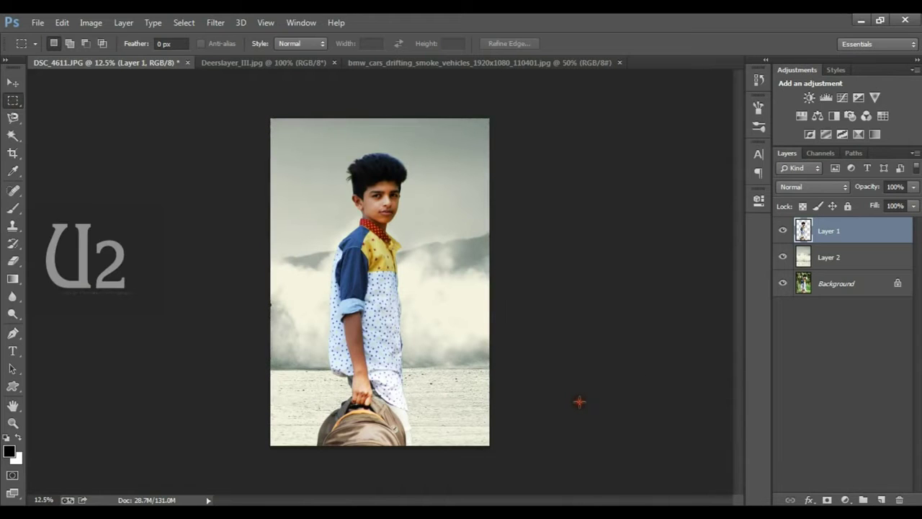
{"action": "key", "text": "shift+F6"}
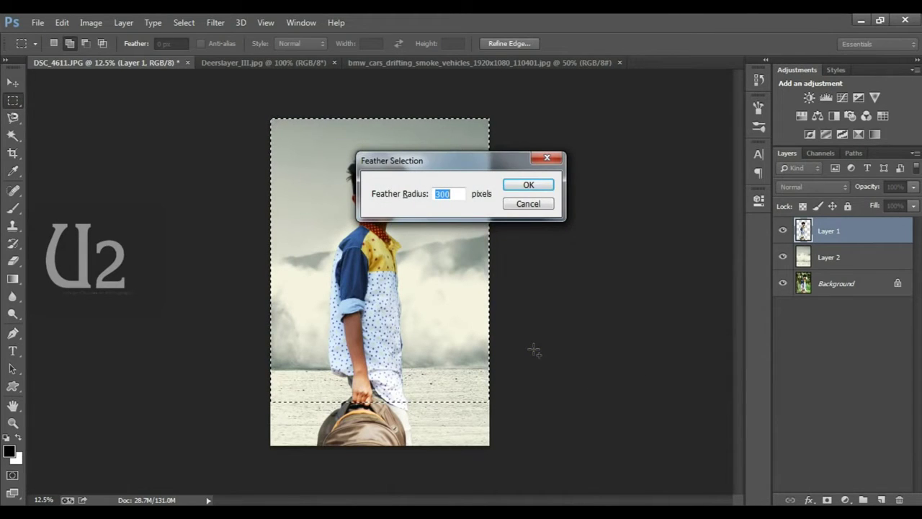
{"action": "key", "text": "Return"}
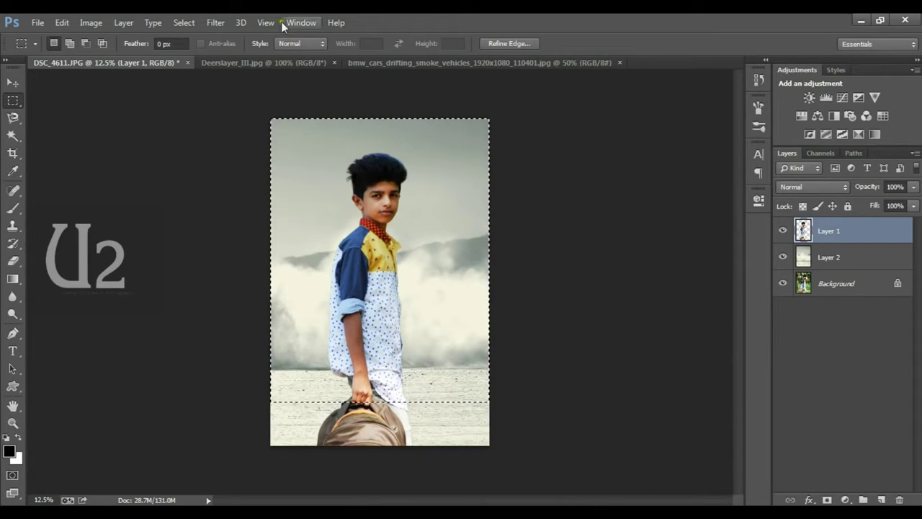
{"action": "left_click", "coordinate": [216, 22]}
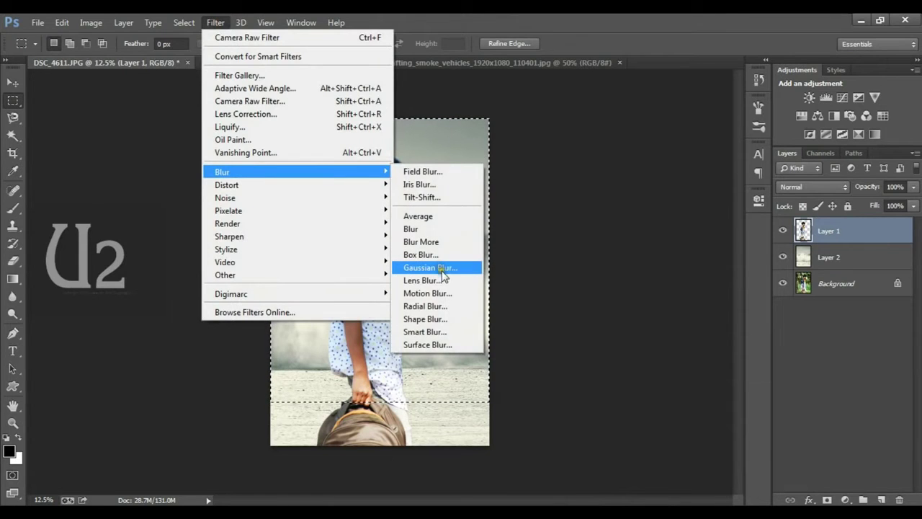
Cancel the overly strong 149-pixel Gaussian Blur and select Layer 2, the smoky background.
{"action": "mouse_move", "coordinate": [296, 171]}
{"action": "left_click", "coordinate": [436, 263]}
{"action": "left_click_drag", "start_coordinate": [572, 259], "coordinate": [623, 262]}
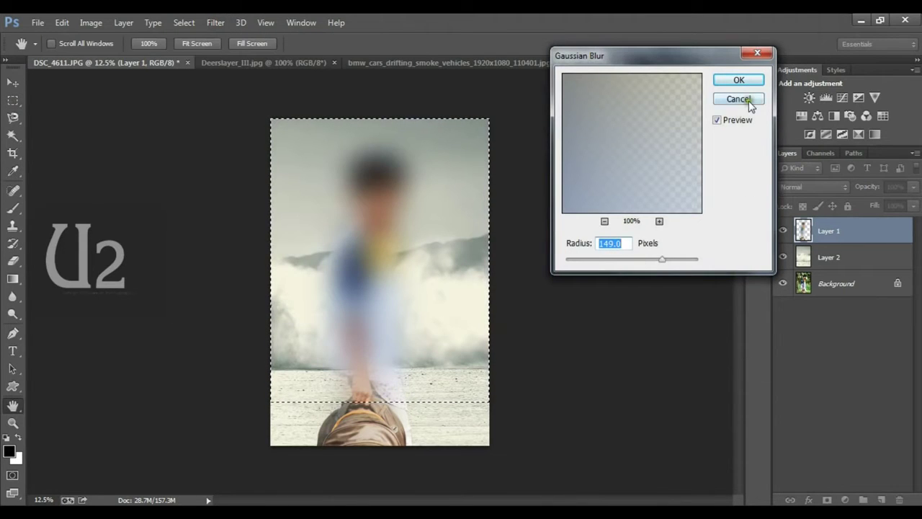
{"action": "left_click", "coordinate": [746, 99]}
{"action": "left_click", "coordinate": [865, 258]}
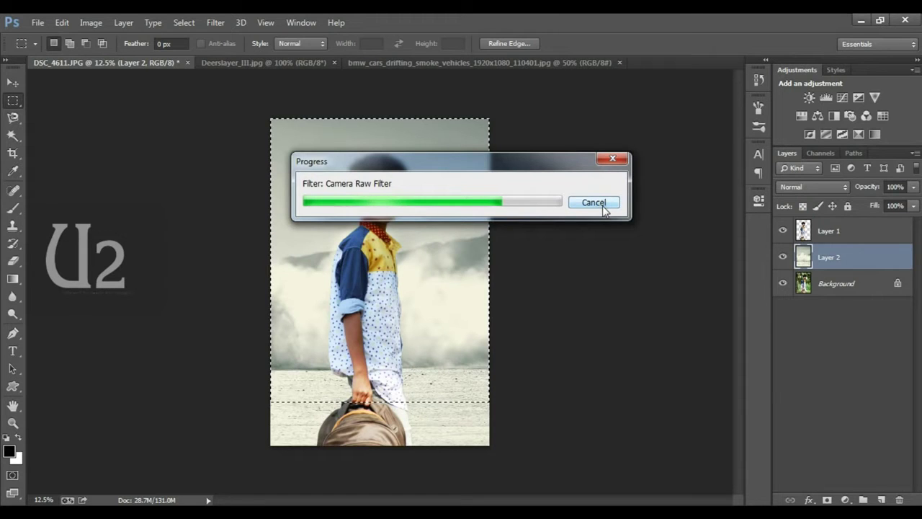
Apply a 15-pixel radius Gaussian Blur to the feathered upper smoke area.
{"action": "left_click", "coordinate": [216, 22]}
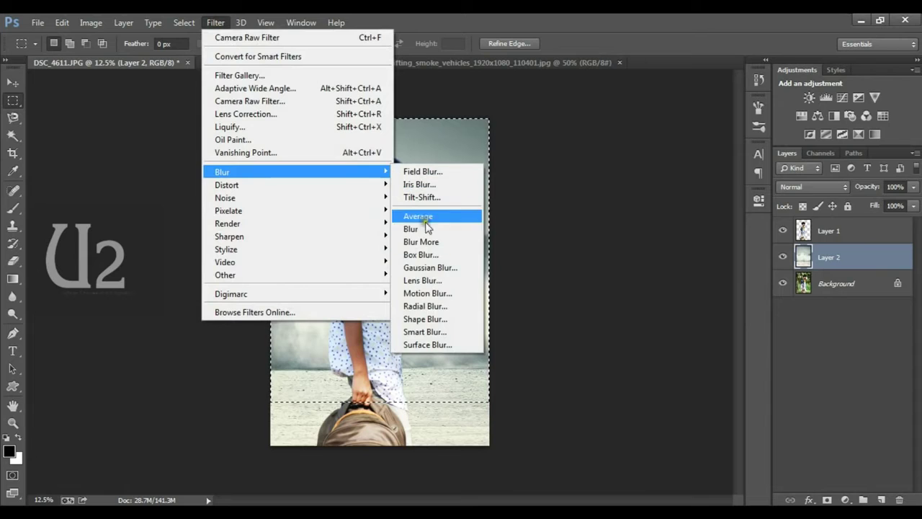
{"action": "left_click", "coordinate": [432, 266]}
{"action": "left_click_drag", "start_coordinate": [662, 259], "coordinate": [624, 262]}
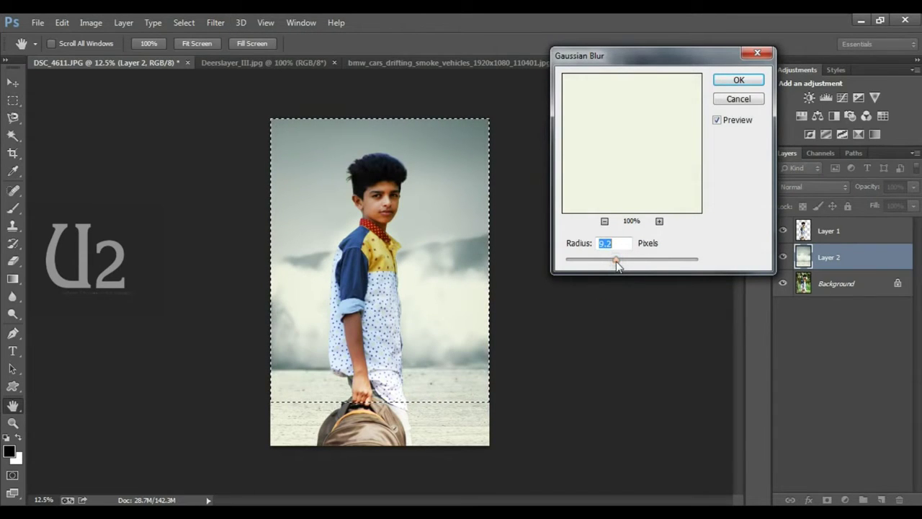
{"action": "type", "text": "15"}
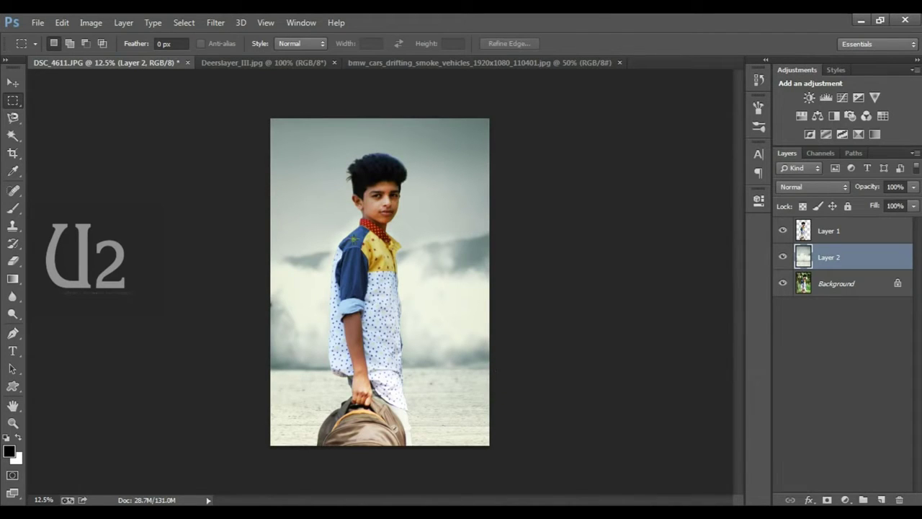
Shift the smoky background layer to the right with the Move tool.
{"action": "key", "text": "v"}
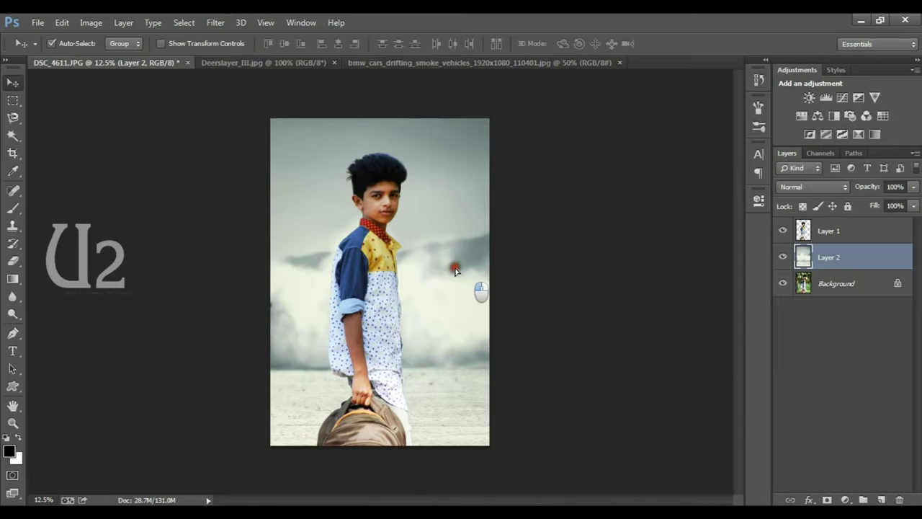
{"action": "left_click_drag", "start_coordinate": [453, 271], "coordinate": [507, 276]}
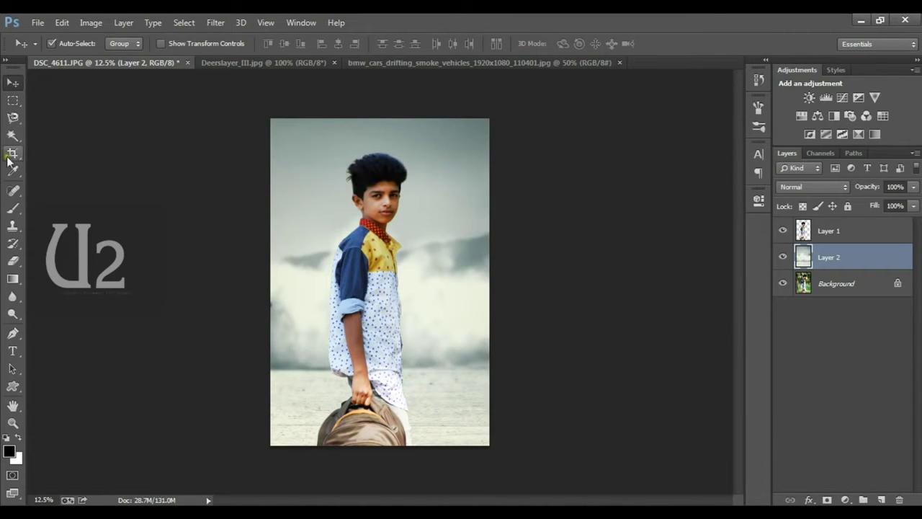
{"action": "left_click", "coordinate": [9, 155]}
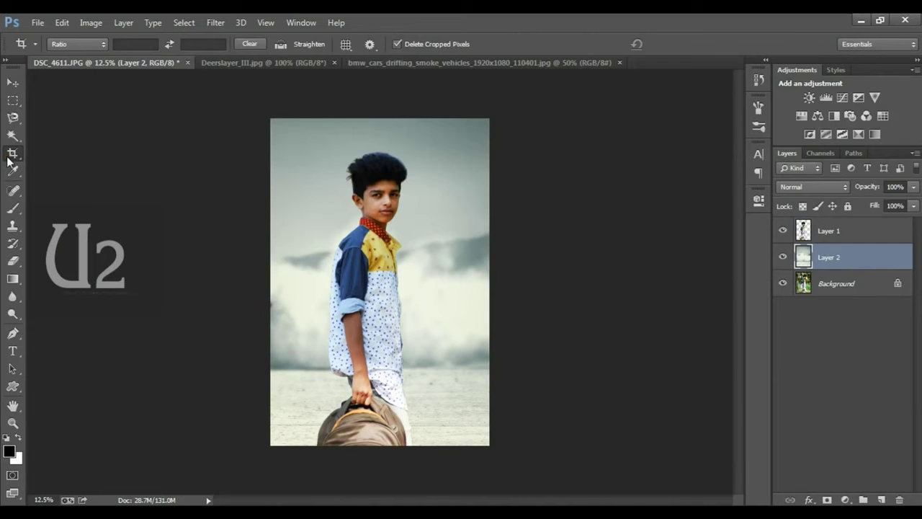
{"action": "left_click", "coordinate": [306, 207]}
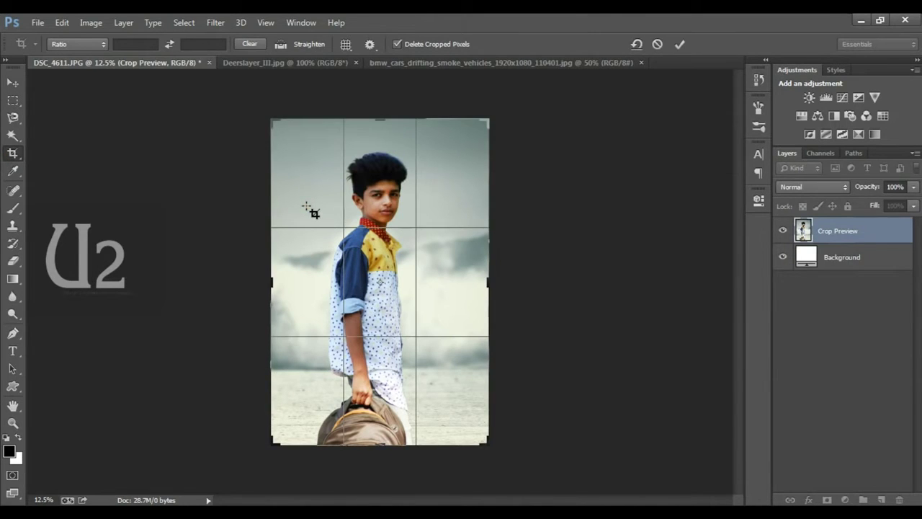
Flip the smoky background layer horizontally with Free Transform and commit.
{"action": "key", "text": "ctrl+t"}
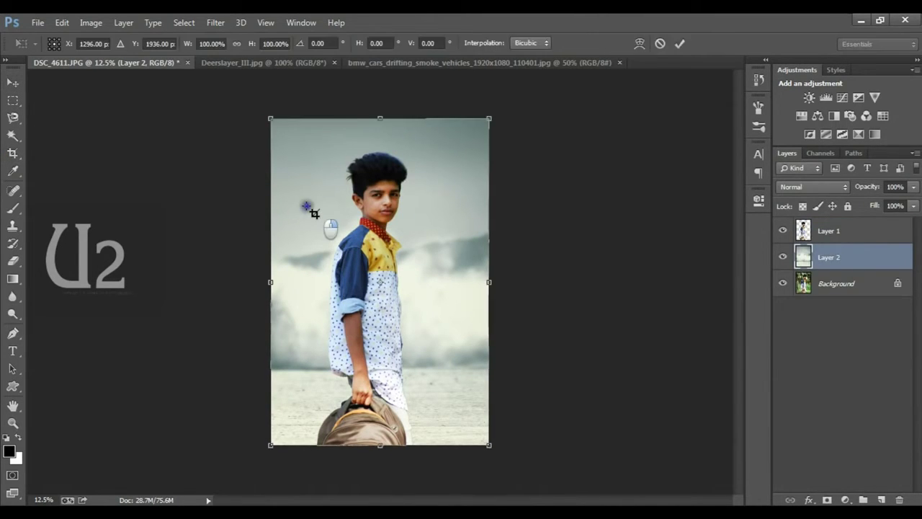
{"action": "right_click", "coordinate": [307, 206]}
{"action": "left_click", "coordinate": [387, 409]}
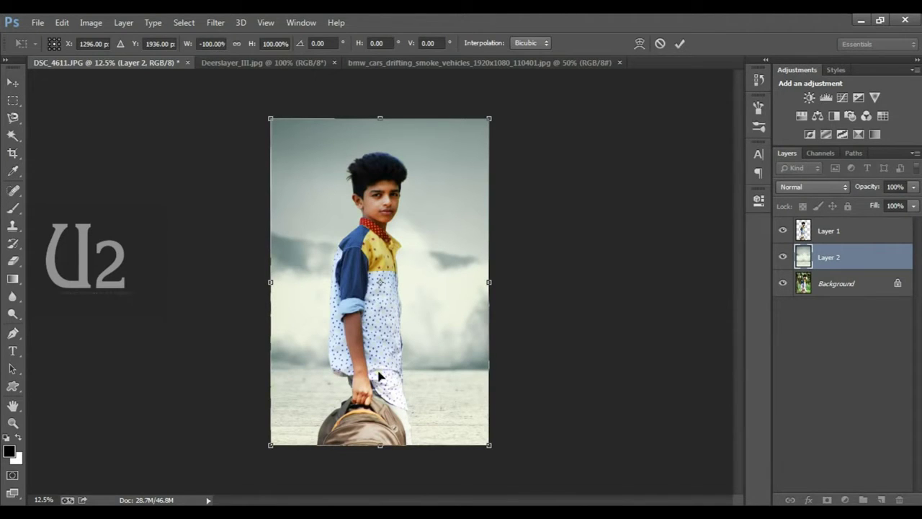
{"action": "key", "text": "Return"}
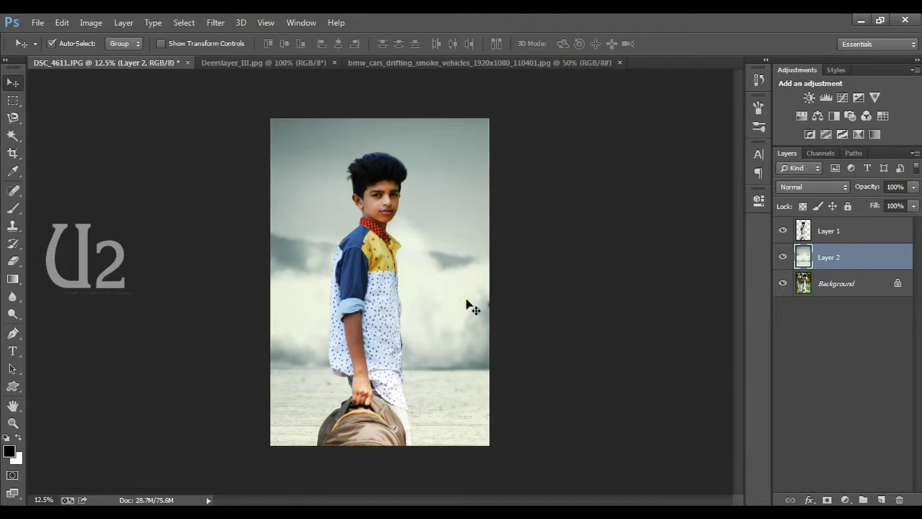
{"action": "key", "text": "ctrl+t"}
Nudge the background, then the boy's Layer 1, slightly sideways with Shift+arrow keys.
{"action": "key", "text": "Return"}
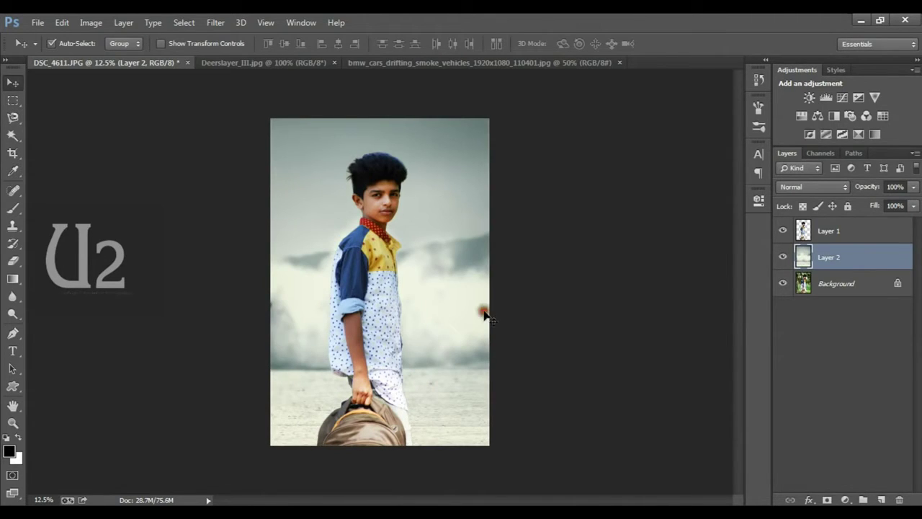
{"action": "key", "text": "shift+Right"}
{"action": "key", "text": "shift+Right"}
{"action": "key", "text": "shift+Right"}
{"action": "key", "text": "shift+Right"}
{"action": "key", "text": "shift+Right"}
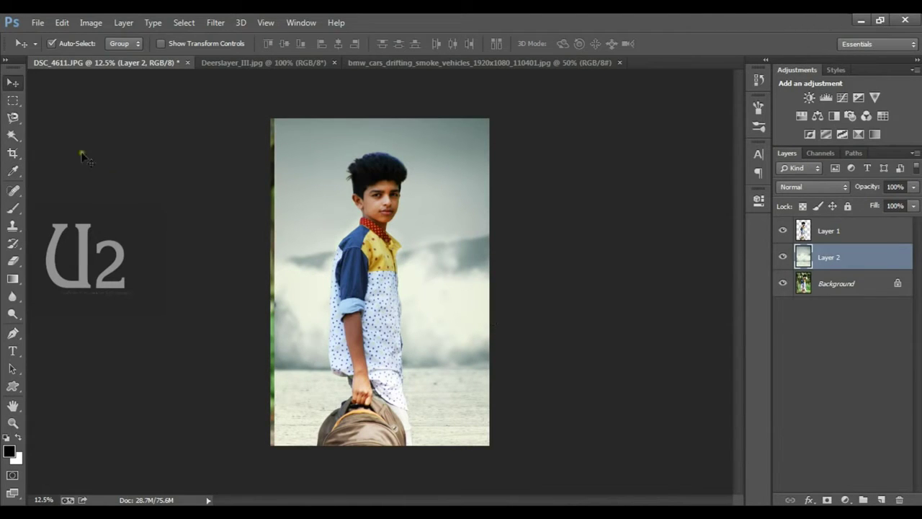
{"action": "key", "text": "shift+Left"}
{"action": "key", "text": "shift+Left"}
{"action": "key", "text": "shift+Left"}
{"action": "left_click", "coordinate": [372, 275]}
{"action": "key", "text": "shift+Left"}
{"action": "key", "text": "shift+Left"}
{"action": "key", "text": "shift+Left"}
{"action": "key", "text": "shift+Left"}
{"action": "key", "text": "shift+Left"}
{"action": "key", "text": "shift+Left"}
{"action": "key", "text": "shift+Left"}
{"action": "key", "text": "shift+Left"}
{"action": "key", "text": "shift+Left"}
{"action": "key", "text": "shift+Left"}
{"action": "key", "text": "shift+Left"}
{"action": "key", "text": "shift+Right"}
{"action": "key", "text": "shift+Right"}
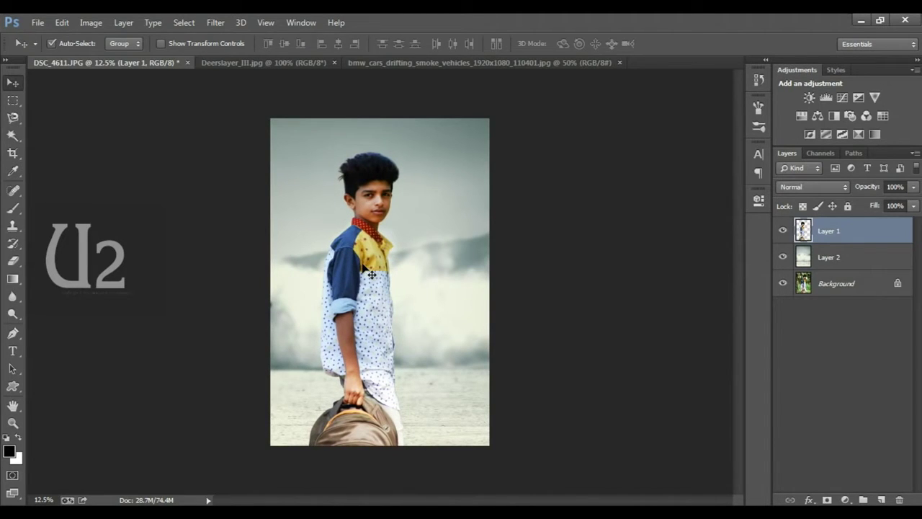
Zoom in to 50% on the boy's hand and backpack.
{"action": "key", "text": "ctrl+plus"}
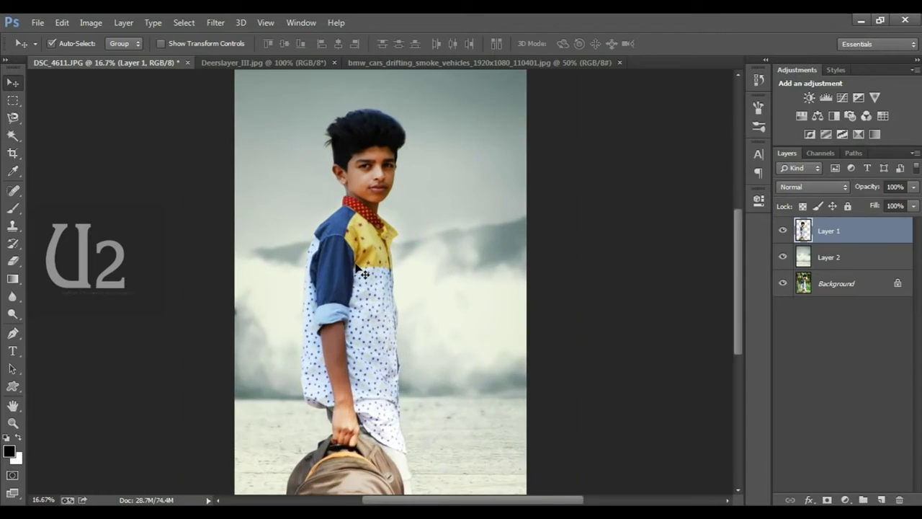
{"action": "key", "text": "ctrl+plus"}
{"action": "key", "text": "ctrl+minus"}
{"action": "key", "text": "ctrl+minus"}
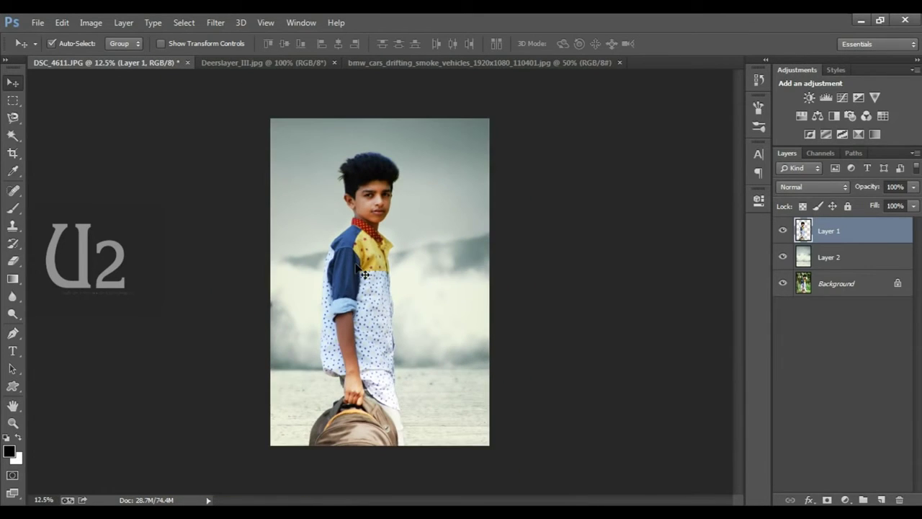
{"action": "scroll", "coordinate": [358, 442], "scroll_direction": "up", "scroll_amount": 2}
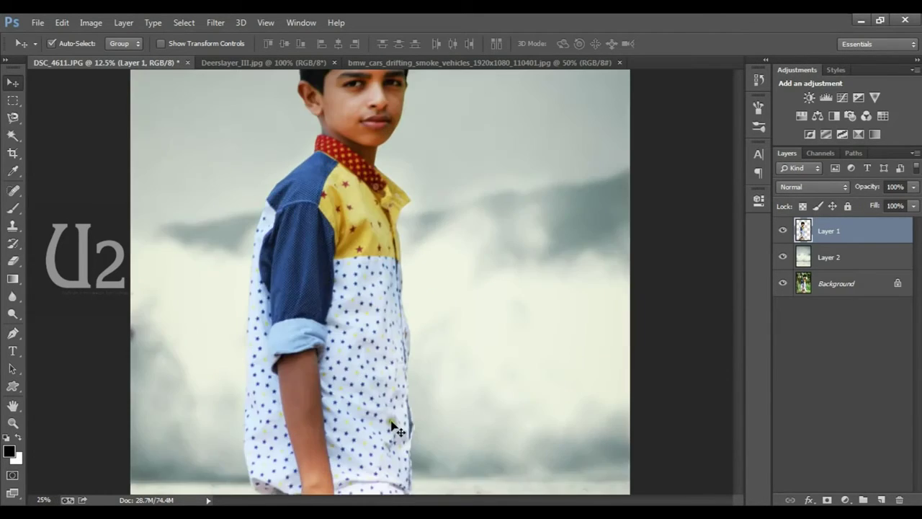
{"action": "scroll", "coordinate": [395, 335], "scroll_direction": "up", "scroll_amount": 1}
{"action": "scroll", "coordinate": [465, 266], "scroll_direction": "up", "scroll_amount": 1}
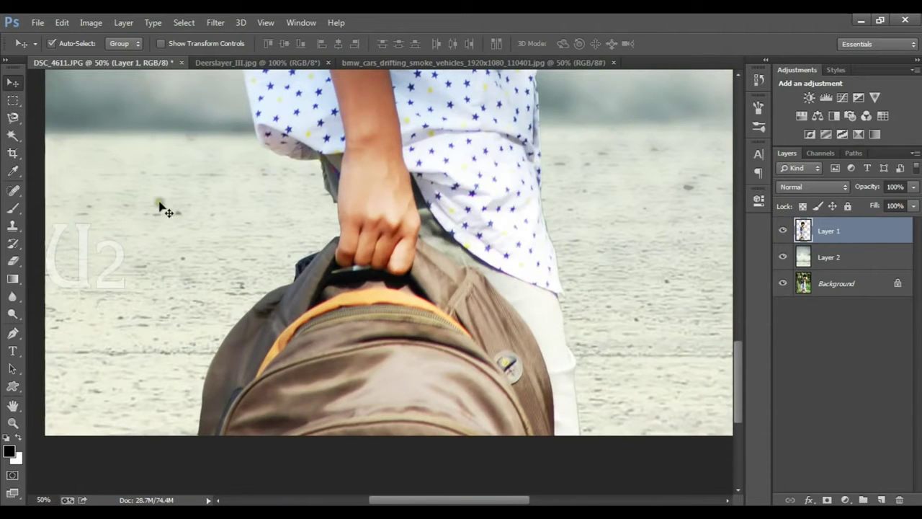
{"action": "key", "text": "l"}
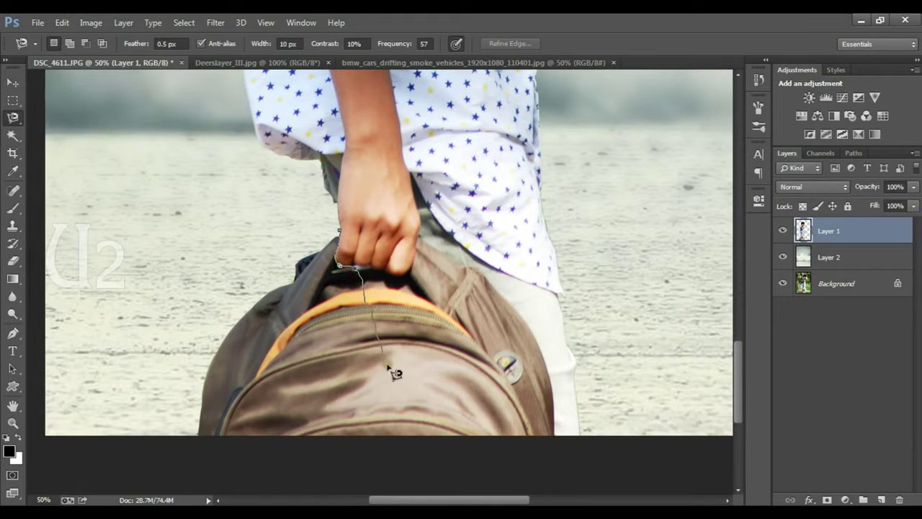
Delete the backpack traced with the Magnetic Lasso, then clear the leftover bottom-edge strip.
{"action": "left_click", "coordinate": [396, 458]}
{"action": "double_click", "coordinate": [173, 274]}
{"action": "key", "text": "ctrl+d"}
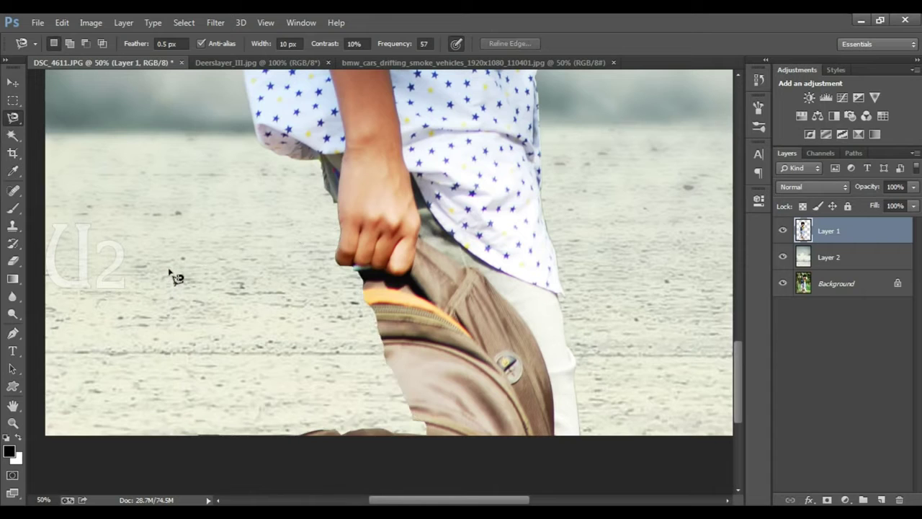
{"action": "left_click", "coordinate": [14, 101]}
{"action": "left_click_drag", "start_coordinate": [253, 427], "coordinate": [415, 463]}
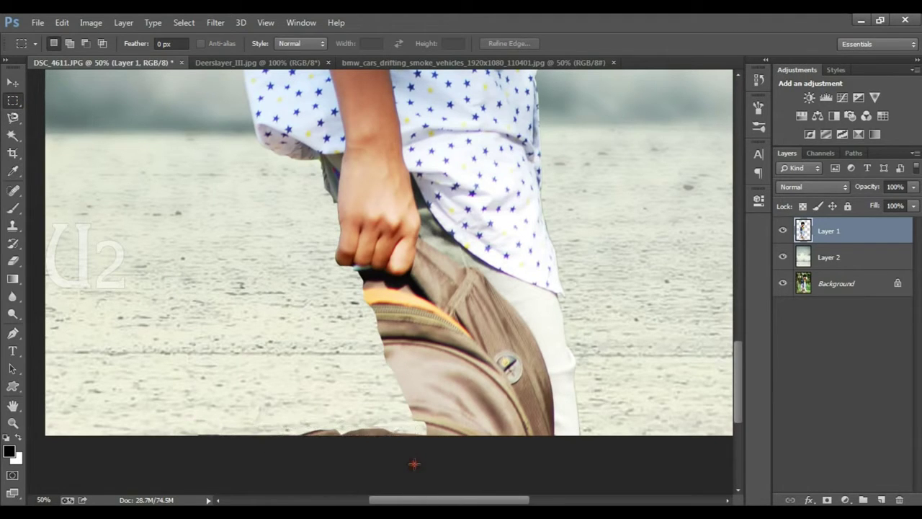
{"action": "key", "text": "ctrl+d"}
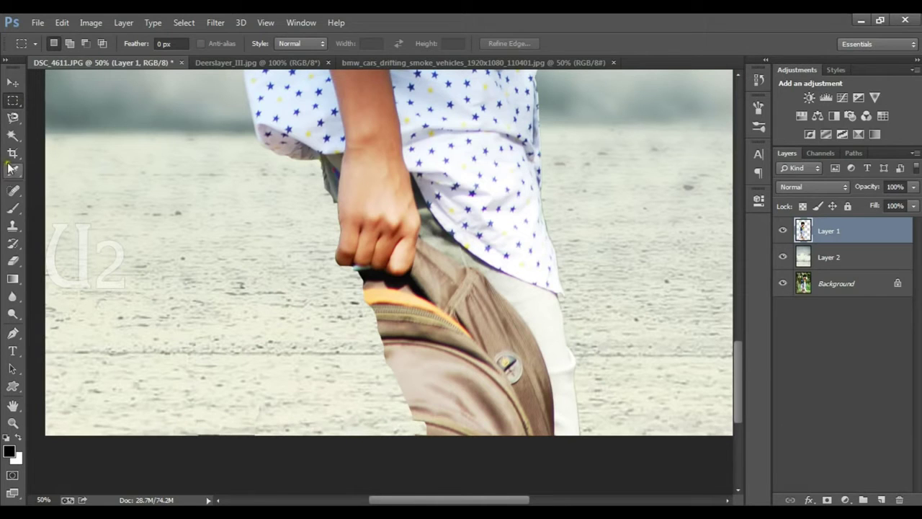
Paint grey-green trouser fabric into the gap below the hand with a smaller brush.
{"action": "left_click", "coordinate": [13, 207]}
{"action": "key", "text": "x"}
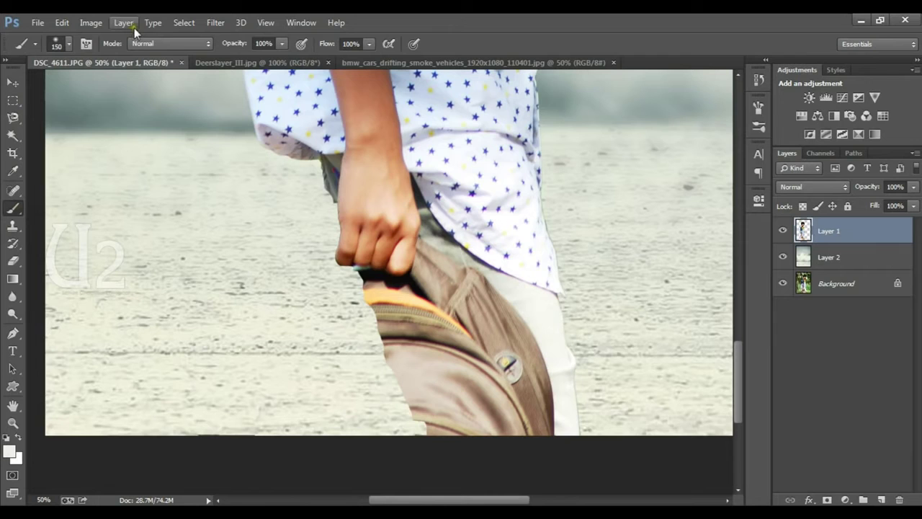
{"action": "key", "text": "bracketleft"}
{"action": "key", "text": "bracketleft"}
{"action": "key", "text": "bracketleft"}
{"action": "mouse_move", "coordinate": [469, 274]}
{"action": "left_mouse_down"}
{"action": "mouse_move", "coordinate": [521, 351]}
{"action": "mouse_move", "coordinate": [529, 325]}
{"action": "mouse_move", "coordinate": [562, 387]}
{"action": "mouse_move", "coordinate": [541, 373]}
{"action": "mouse_move", "coordinate": [529, 328]}
{"action": "mouse_move", "coordinate": [498, 319]}
{"action": "mouse_move", "coordinate": [467, 259]}
{"action": "mouse_move", "coordinate": [428, 247]}
{"action": "mouse_move", "coordinate": [478, 305]}
{"action": "left_mouse_up"}
{"action": "left_click", "coordinate": [467, 254], "text": "alt"}
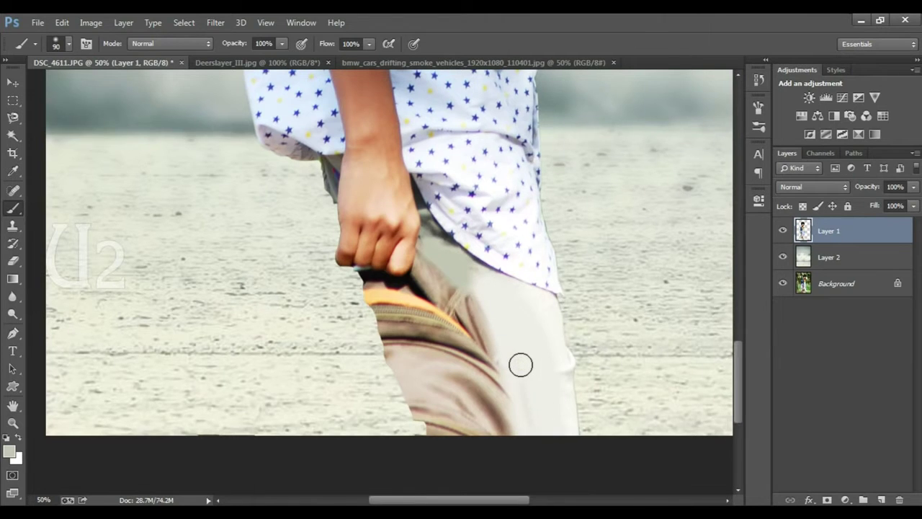
Sample a colour near the wrist and paint a straight stroke below the hand.
{"action": "key", "text": "ctrl+minus"}
{"action": "key", "text": "ctrl+minus"}
{"action": "key", "text": "ctrl+minus"}
{"action": "key", "text": "ctrl+minus"}
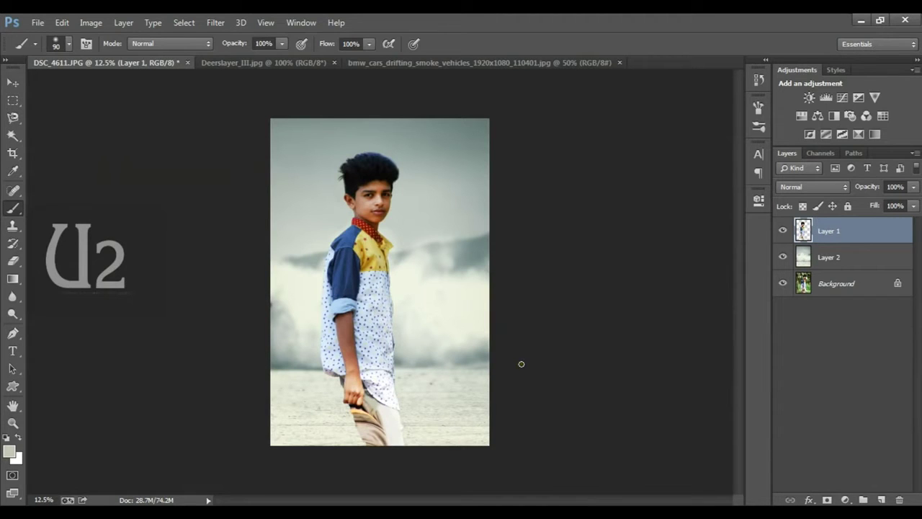
{"action": "key", "text": "ctrl+plus"}
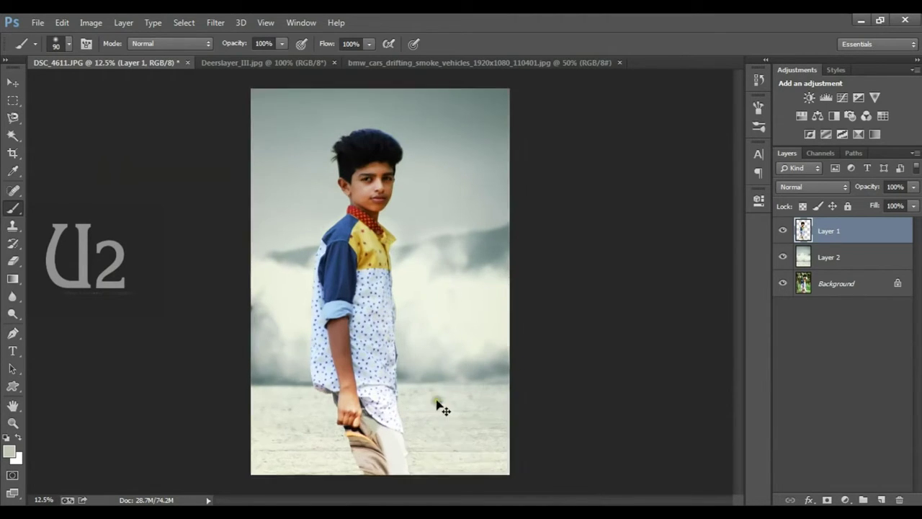
{"action": "left_click_drag", "start_coordinate": [434, 313], "coordinate": [449, 282]}
{"action": "key", "text": "ctrl+plus"}
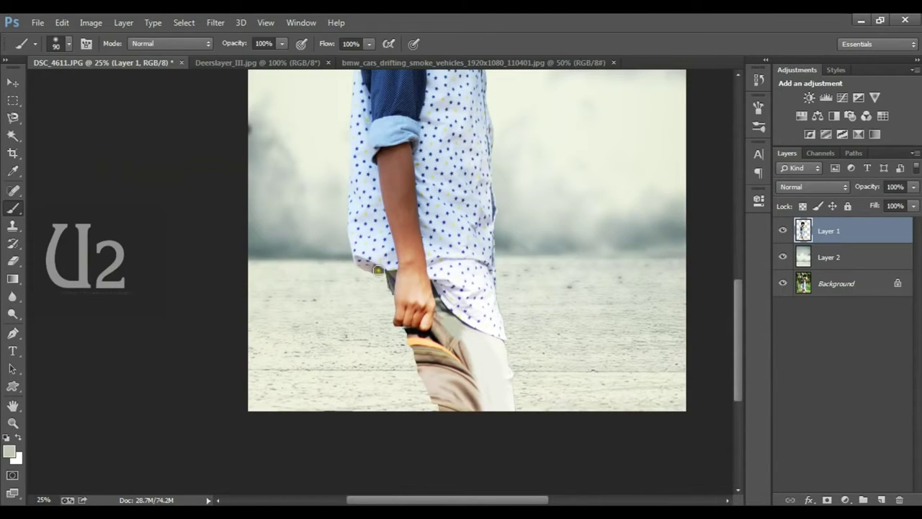
{"action": "left_click", "coordinate": [388, 286], "text": "alt"}
{"action": "left_click", "coordinate": [392, 385], "text": "shift"}
{"action": "key", "text": "ctrl+minus"}
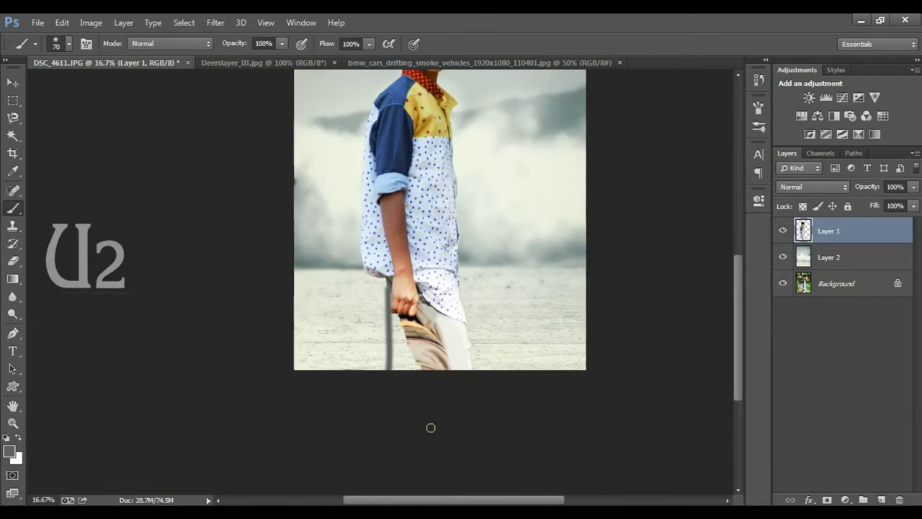
{"action": "key", "text": "ctrl+minus"}
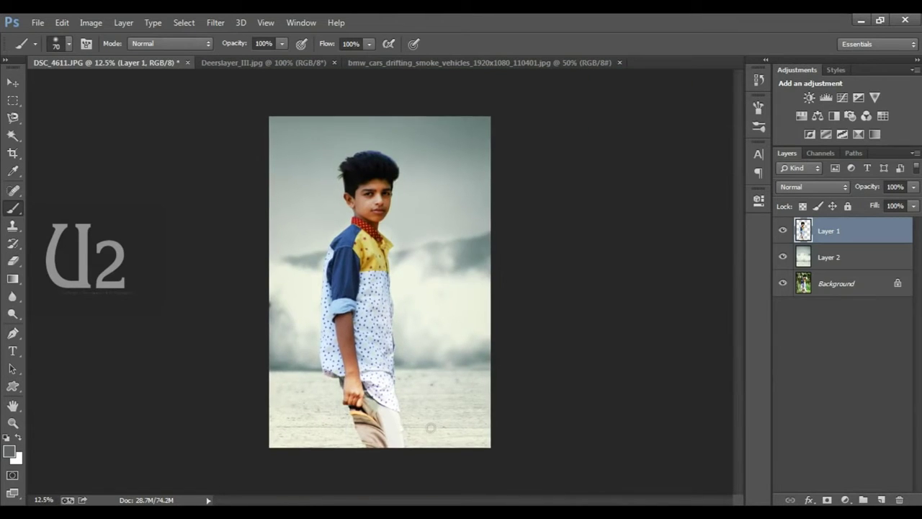
{"action": "key", "text": "ctrl+plus"}
{"action": "key", "text": "ctrl+plus"}
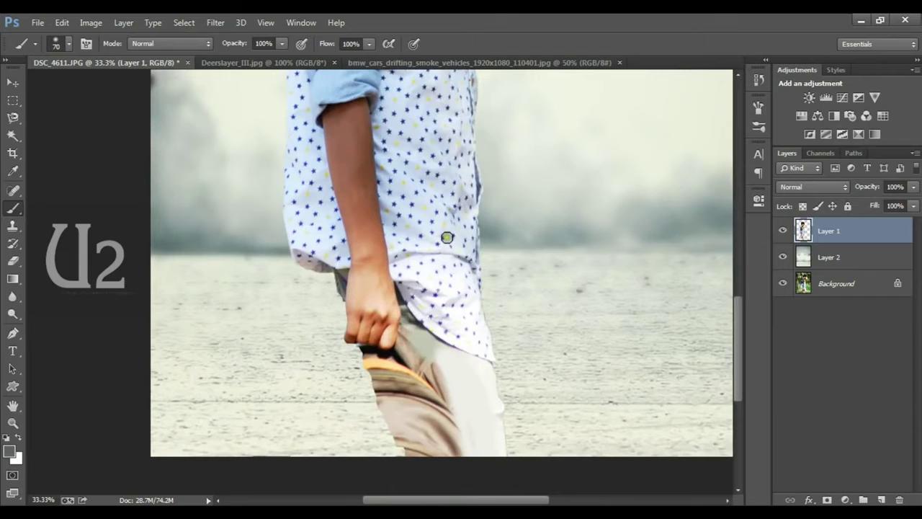
Shift the boy lower in the frame with Shift+Down nudges.
{"action": "key", "text": "v"}
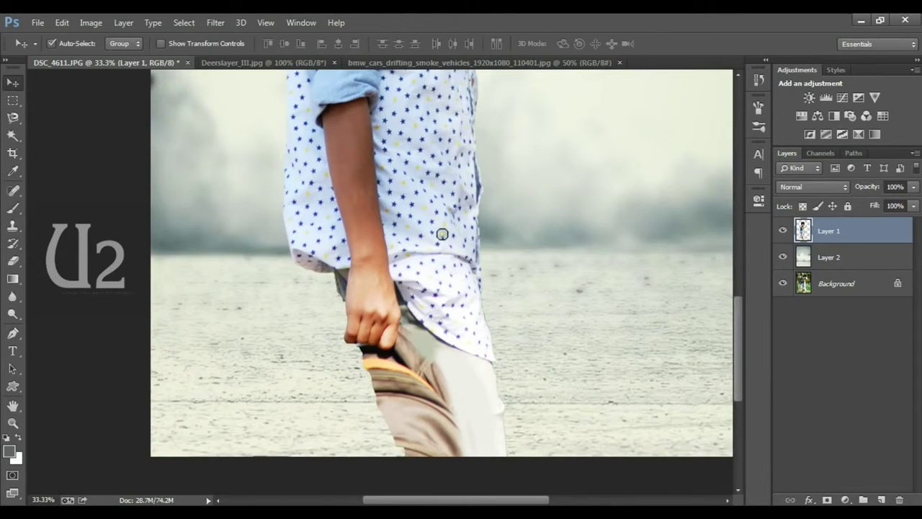
{"action": "key", "text": "shift+Down"}
{"action": "key", "text": "shift+Down"}
{"action": "key", "text": "shift+Down"}
{"action": "key", "text": "shift+Down"}
{"action": "key", "text": "shift+Down"}
{"action": "key", "text": "shift+Down"}
{"action": "key", "text": "shift+Down"}
{"action": "key", "text": "shift+Down"}
{"action": "key", "text": "shift+Down"}
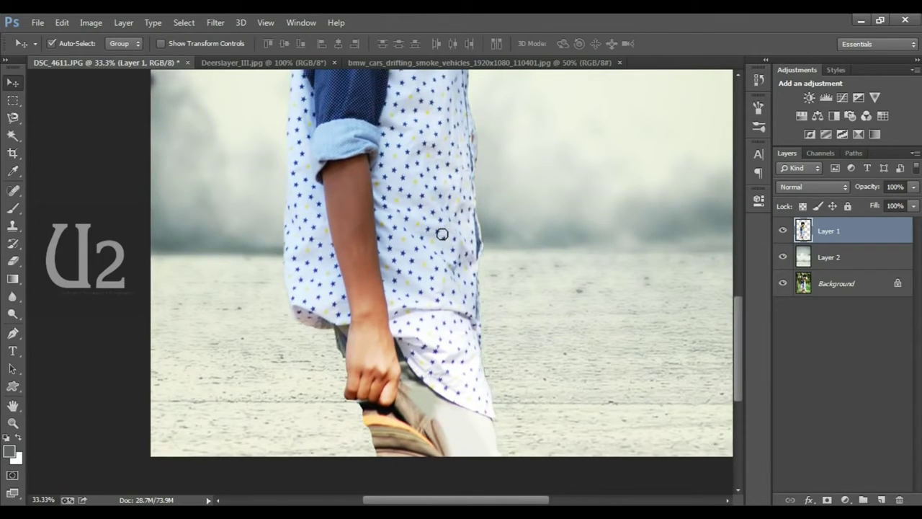
{"action": "key", "text": "shift+Down"}
{"action": "key", "text": "shift+Down"}
{"action": "key", "text": "shift+Down"}
{"action": "key", "text": "shift+Down"}
{"action": "key", "text": "shift+Down"}
{"action": "key", "text": "shift+Down"}
{"action": "key", "text": "ctrl+minus"}
{"action": "key", "text": "ctrl+minus"}
{"action": "key", "text": "ctrl+minus"}
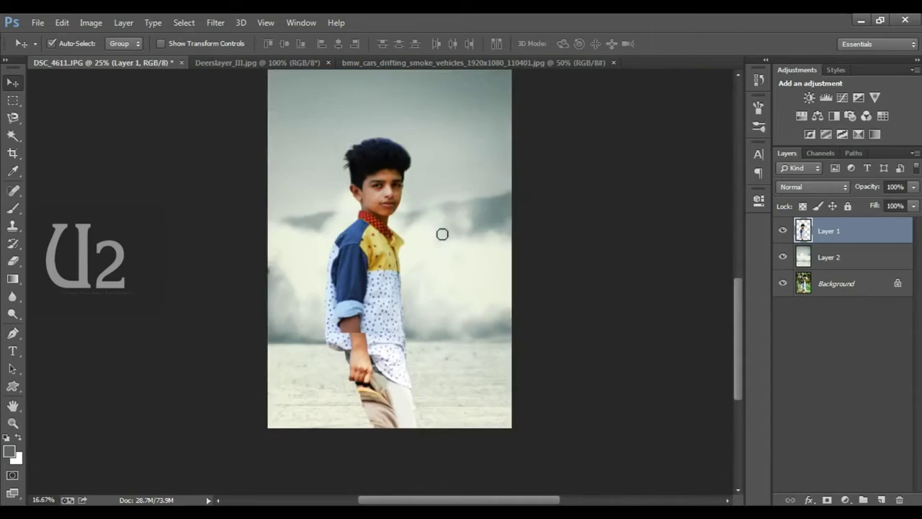
{"action": "key", "text": "ctrl+minus"}
{"action": "key", "text": "ctrl+plus"}
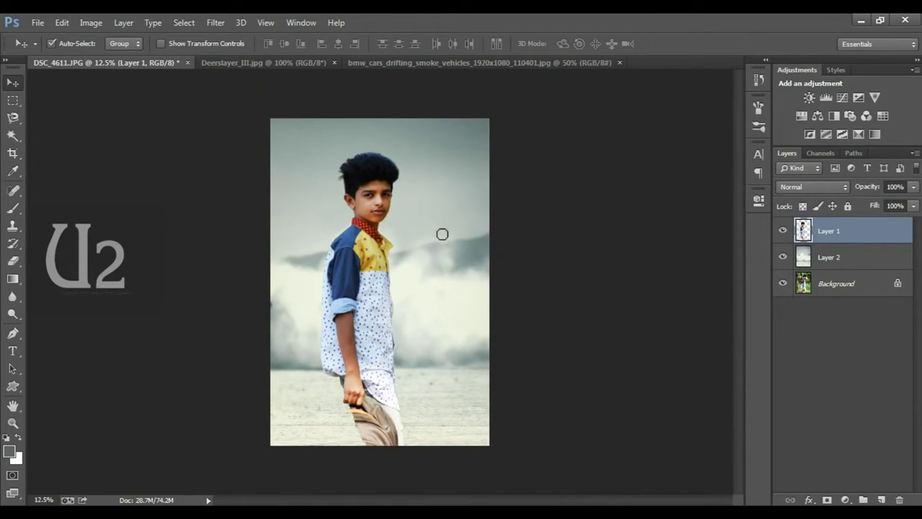
Compare against the original backpack, then zoom to 66.7% on the trousers.
{"action": "key", "text": "Delete"}
{"action": "key", "text": "ctrl+d"}
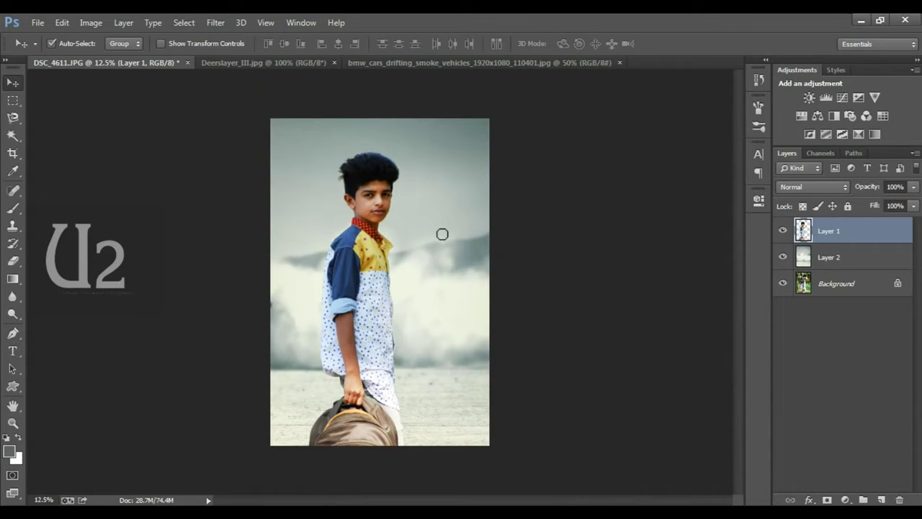
{"action": "key", "text": "ctrl+plus"}
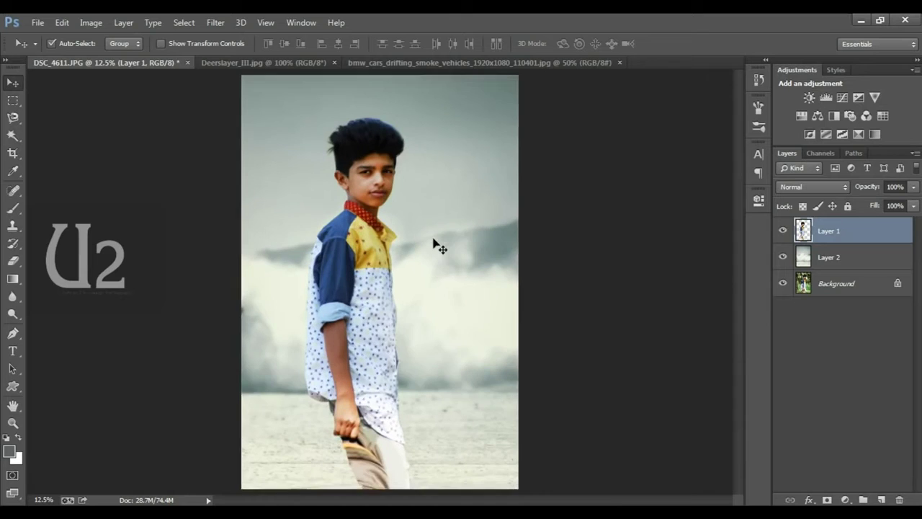
{"action": "scroll", "coordinate": [382, 209], "scroll_direction": "up", "scroll_amount": 2}
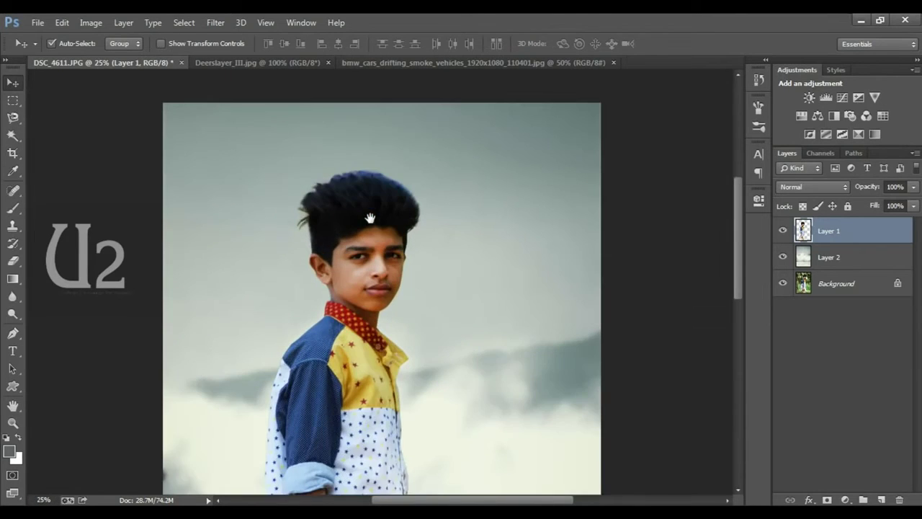
{"action": "scroll", "coordinate": [397, 202], "scroll_direction": "up", "scroll_amount": 2}
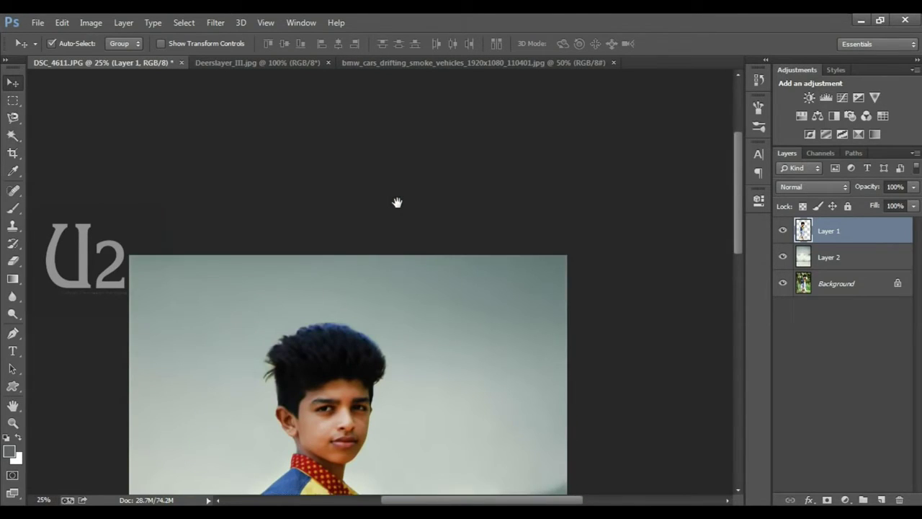
{"action": "scroll", "coordinate": [420, 346], "scroll_direction": "up", "scroll_amount": 1}
{"action": "scroll", "coordinate": [423, 253], "scroll_direction": "down", "scroll_amount": 3}
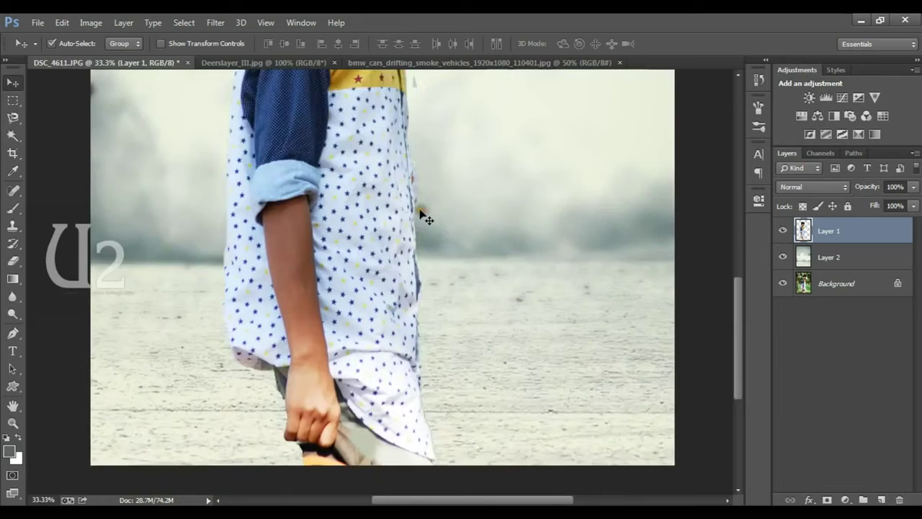
{"action": "scroll", "coordinate": [425, 219], "scroll_direction": "down", "scroll_amount": 3}
{"action": "scroll", "coordinate": [386, 181], "scroll_direction": "up", "scroll_amount": 2}
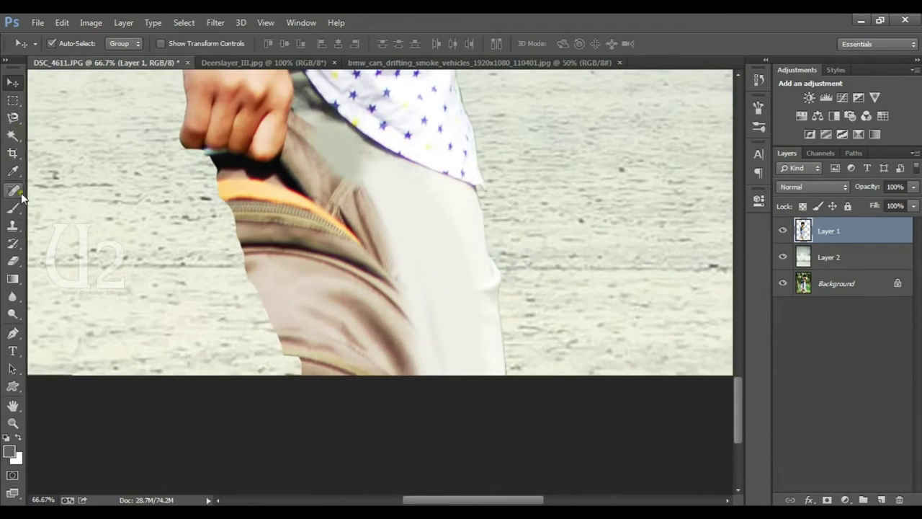
{"action": "left_click", "coordinate": [13, 227]}
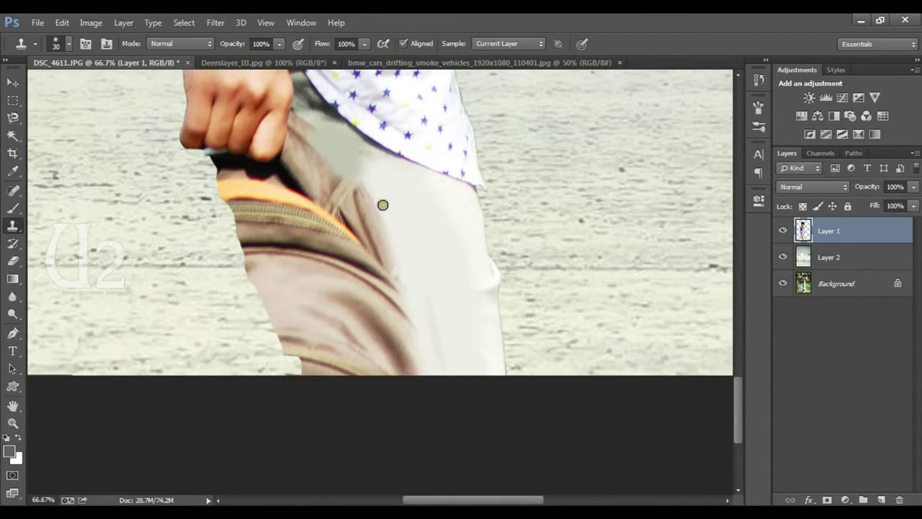
Try cloning light cloth over the trouser fold with a 100 brush, then undo it.
{"action": "key", "text": "bracketright"}
{"action": "key", "text": "bracketright"}
{"action": "key", "text": "bracketright"}
{"action": "left_click_drag", "start_coordinate": [370, 207], "coordinate": [392, 329]}
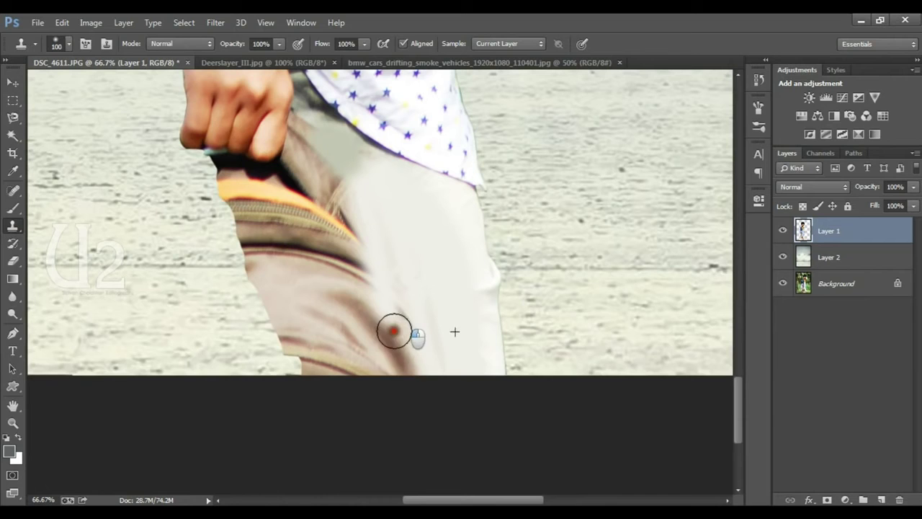
{"action": "left_click_drag", "start_coordinate": [334, 187], "coordinate": [381, 360]}
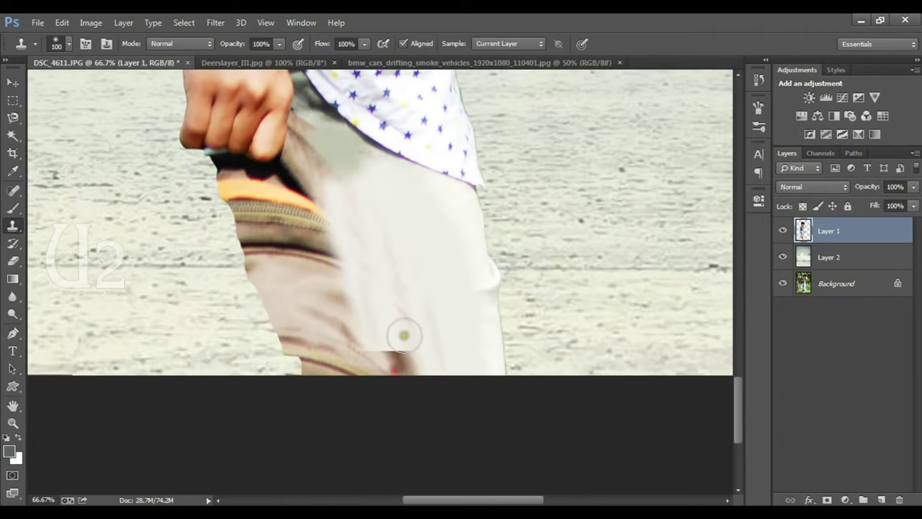
{"action": "key", "text": "ctrl+alt+z"}
{"action": "key", "text": "ctrl+alt+z"}
{"action": "key", "text": "ctrl+alt+z"}
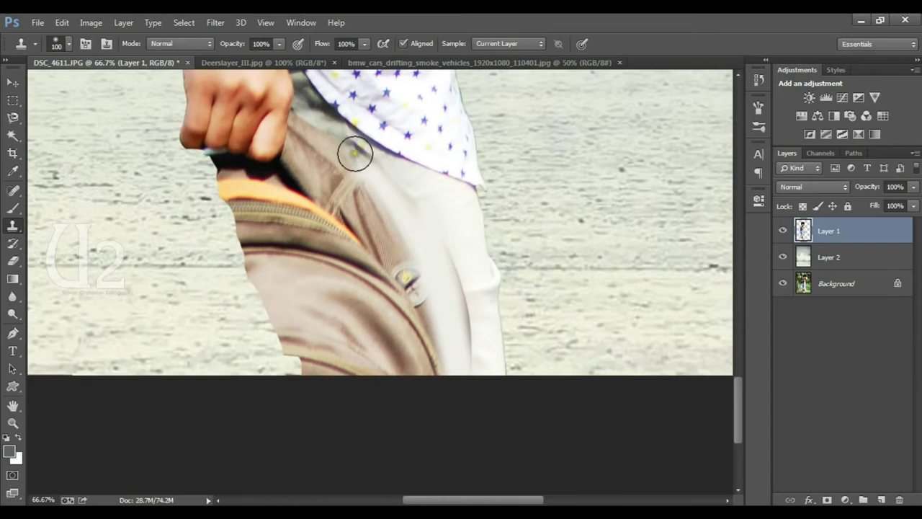
Sample the trouser seam and clone it down across the bag in three strokes.
{"action": "left_click", "coordinate": [351, 140], "text": "alt"}
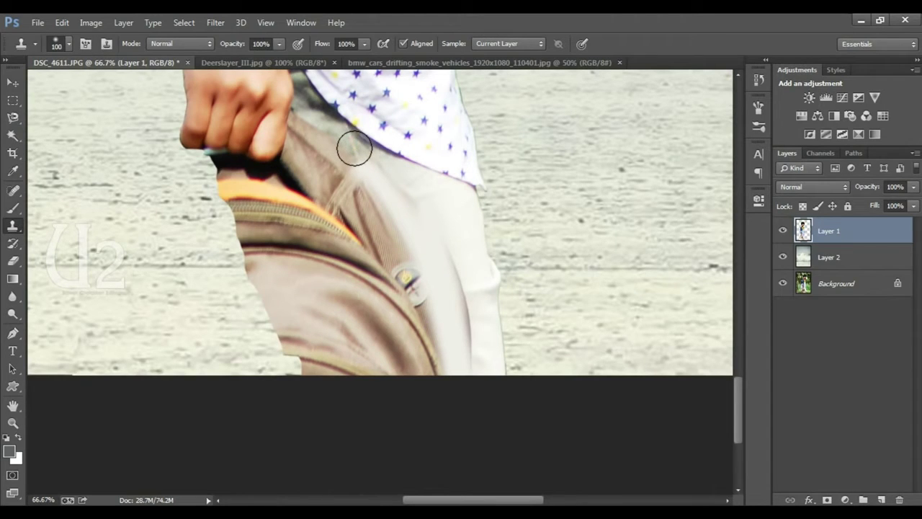
{"action": "key", "text": "bracketleft"}
{"action": "key", "text": "bracketleft"}
{"action": "key", "text": "bracketleft"}
{"action": "left_click_drag", "start_coordinate": [354, 157], "coordinate": [391, 343]}
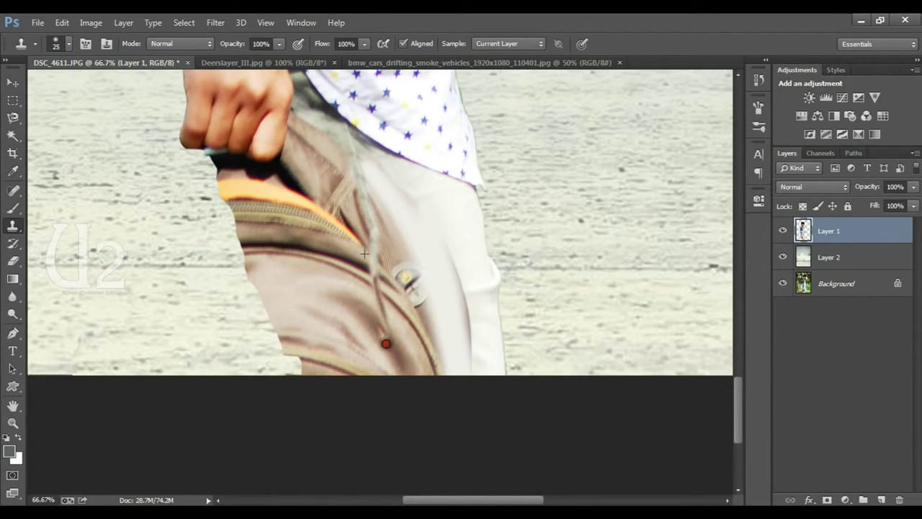
{"action": "mouse_move", "coordinate": [376, 235]}
{"action": "left_mouse_down"}
{"action": "mouse_move", "coordinate": [395, 285]}
{"action": "mouse_move", "coordinate": [398, 334]}
{"action": "left_mouse_up"}
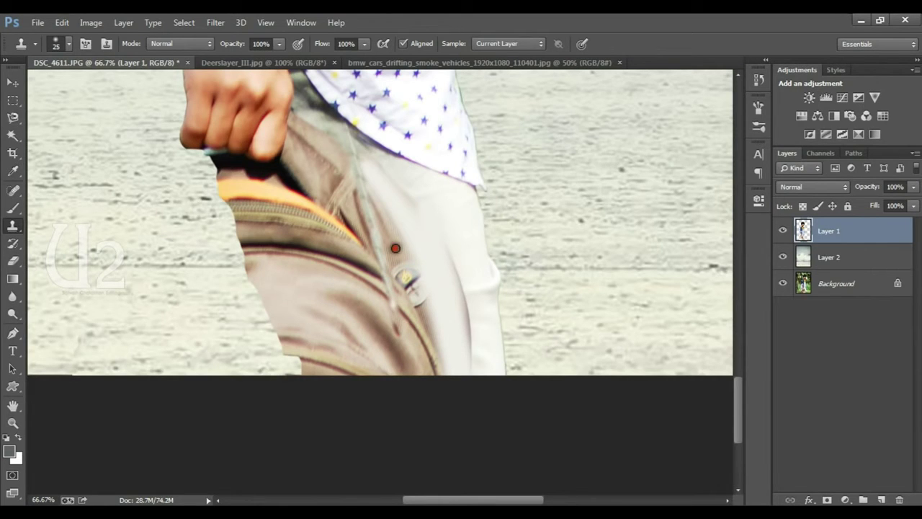
{"action": "left_click_drag", "start_coordinate": [404, 303], "coordinate": [423, 407]}
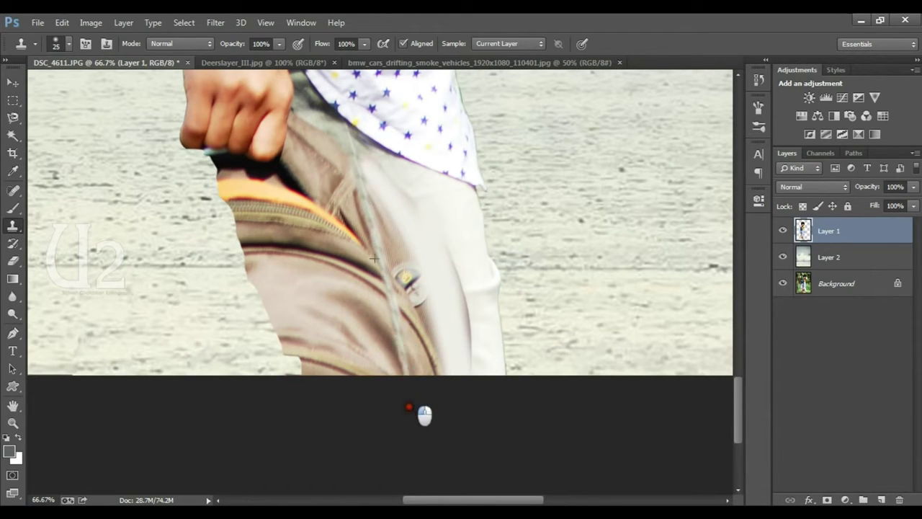
{"action": "left_click", "coordinate": [13, 207]}
Sample light trouser colour and paint over the folds, undoing the unwanted seam strokes.
{"action": "left_click", "coordinate": [435, 211], "text": "alt"}
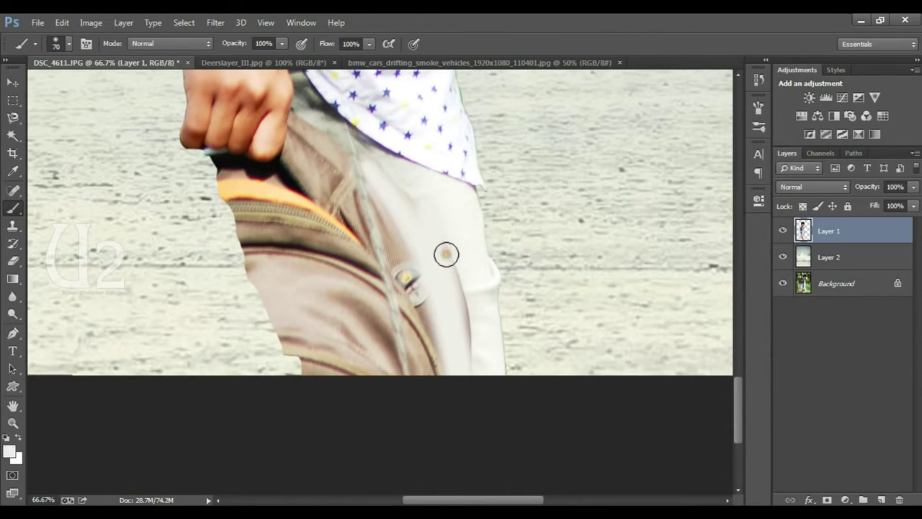
{"action": "mouse_move", "coordinate": [446, 254]}
{"action": "left_mouse_down"}
{"action": "mouse_move", "coordinate": [466, 344]}
{"action": "mouse_move", "coordinate": [436, 245]}
{"action": "mouse_move", "coordinate": [379, 171]}
{"action": "mouse_move", "coordinate": [424, 377]}
{"action": "mouse_move", "coordinate": [410, 256]}
{"action": "mouse_move", "coordinate": [438, 407]}
{"action": "left_mouse_up"}
{"action": "mouse_move", "coordinate": [379, 195]}
{"action": "left_mouse_down"}
{"action": "mouse_move", "coordinate": [375, 157]}
{"action": "mouse_move", "coordinate": [377, 191]}
{"action": "left_mouse_up"}
{"action": "left_click", "coordinate": [365, 139], "text": "alt"}
{"action": "key", "text": "ctrl+z"}
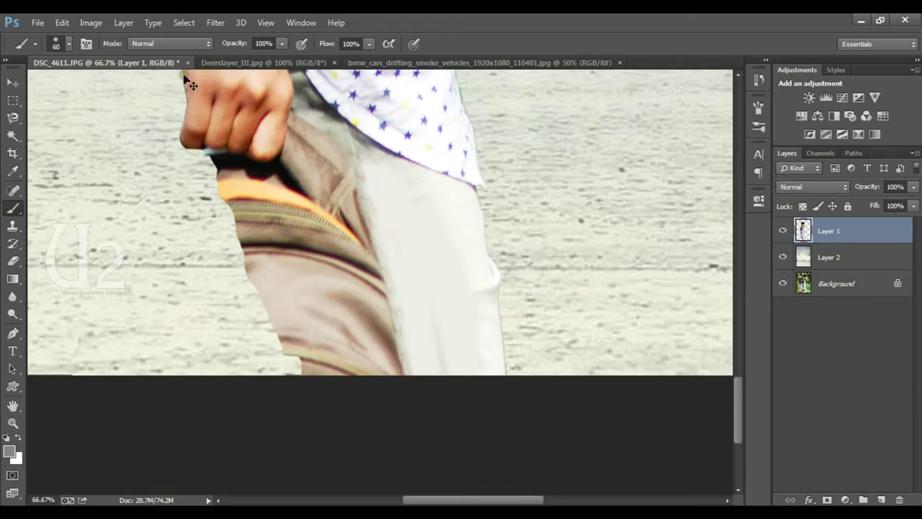
{"action": "left_click", "coordinate": [340, 141], "text": "alt"}
{"action": "left_click_drag", "start_coordinate": [367, 223], "coordinate": [330, 151]}
{"action": "key", "text": "ctrl+z"}
At 61% brush opacity, paint light grey over the seam and dark folds to the bottom edge.
{"action": "left_click_drag", "start_coordinate": [251, 59], "coordinate": [256, 59]}
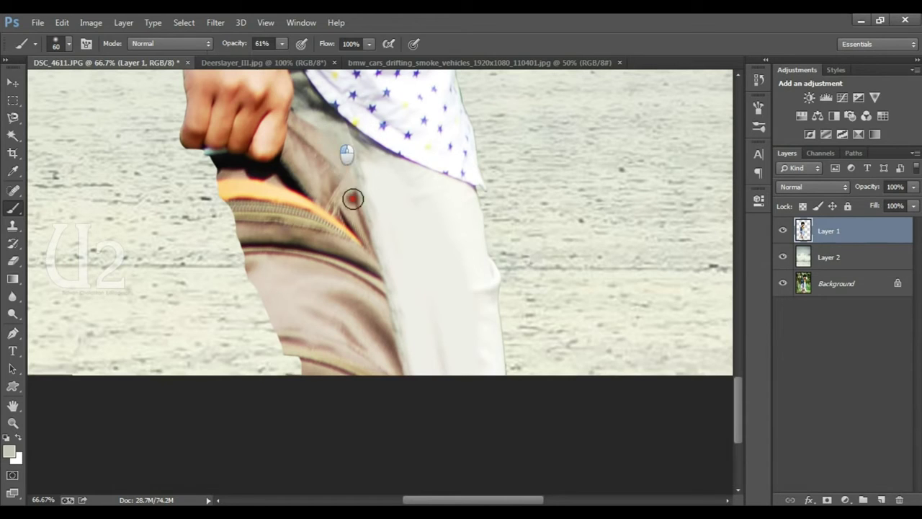
{"action": "left_click_drag", "start_coordinate": [369, 279], "coordinate": [394, 399]}
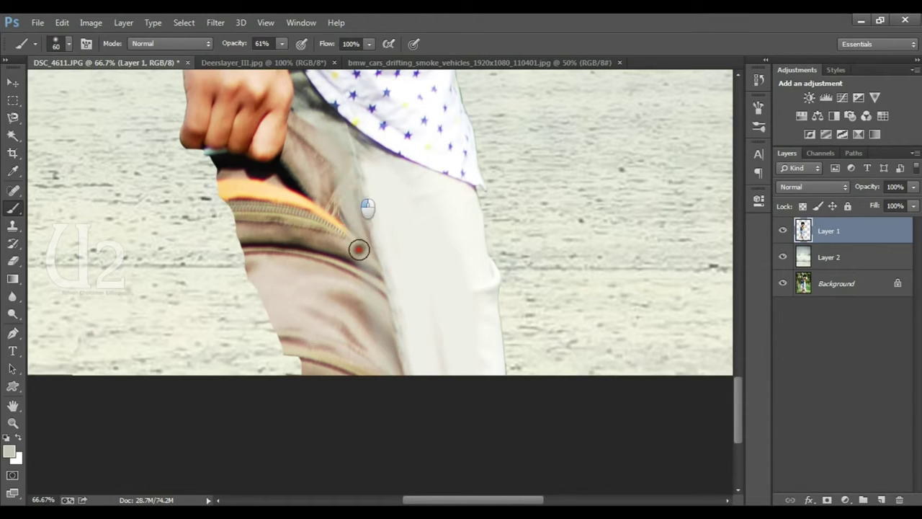
{"action": "left_click_drag", "start_coordinate": [354, 216], "coordinate": [402, 382]}
{"action": "left_click_drag", "start_coordinate": [396, 295], "coordinate": [380, 203]}
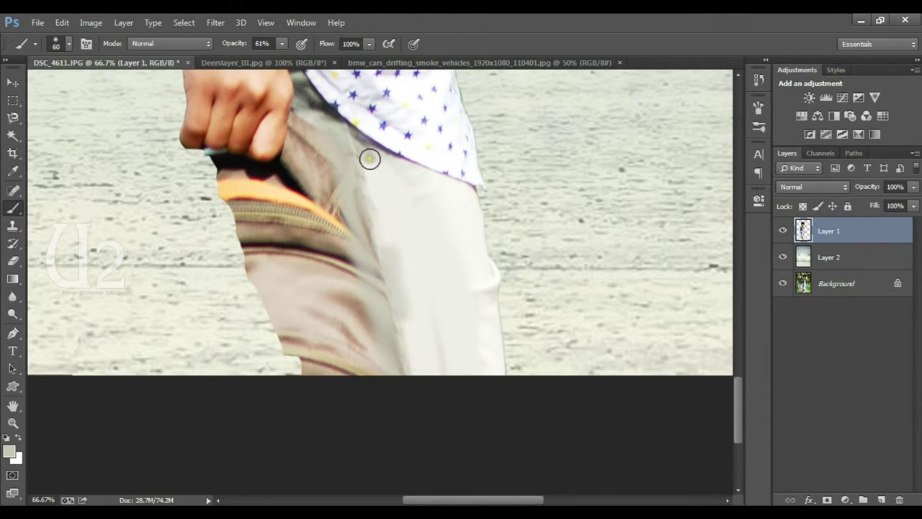
{"action": "left_click_drag", "start_coordinate": [369, 159], "coordinate": [415, 327]}
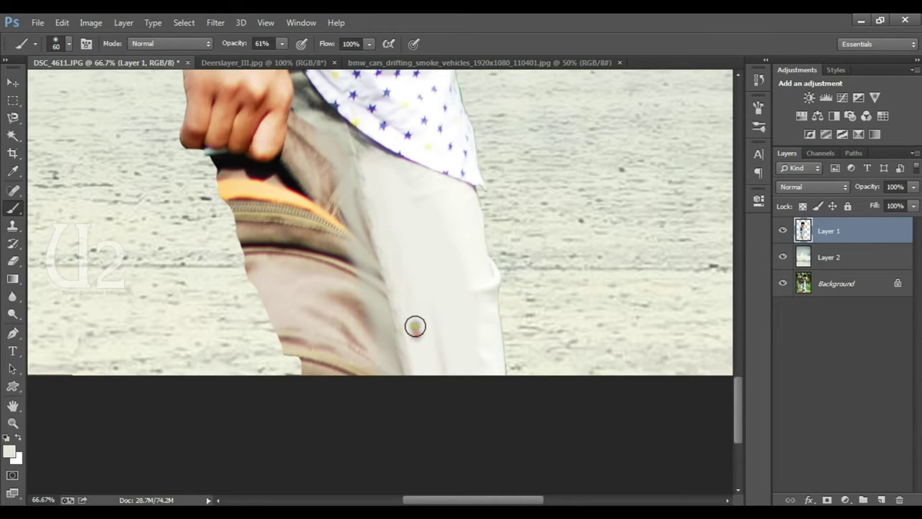
{"action": "left_click_drag", "start_coordinate": [368, 157], "coordinate": [397, 348]}
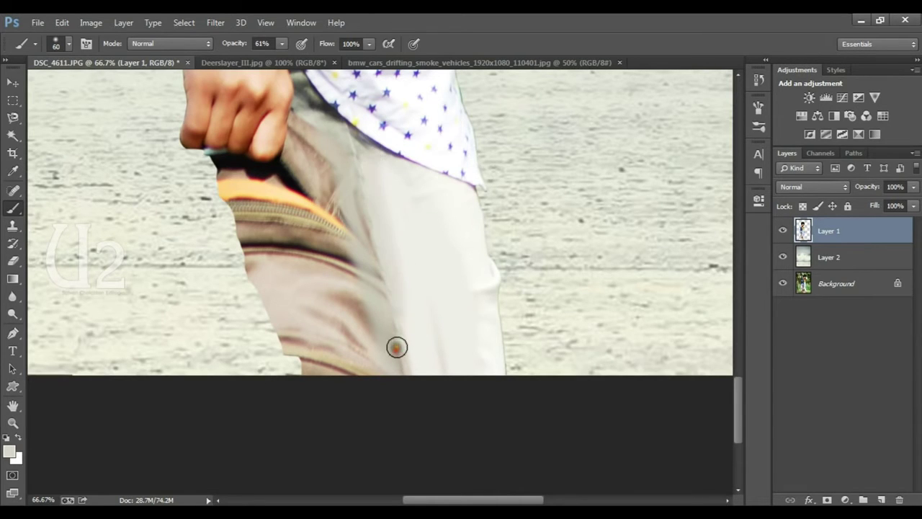
{"action": "left_click_drag", "start_coordinate": [321, 149], "coordinate": [368, 249]}
{"action": "left_click_drag", "start_coordinate": [322, 177], "coordinate": [381, 319]}
{"action": "left_click_drag", "start_coordinate": [336, 237], "coordinate": [370, 374]}
{"action": "left_click_drag", "start_coordinate": [312, 155], "coordinate": [378, 463]}
{"action": "mouse_move", "coordinate": [340, 194]}
{"action": "left_mouse_down"}
{"action": "mouse_move", "coordinate": [372, 356]}
{"action": "mouse_move", "coordinate": [325, 252]}
{"action": "mouse_move", "coordinate": [336, 373]}
{"action": "mouse_move", "coordinate": [278, 208]}
{"action": "mouse_move", "coordinate": [331, 399]}
{"action": "mouse_move", "coordinate": [314, 216]}
{"action": "left_mouse_up"}
{"action": "key", "text": "ctrl+minus"}
{"action": "key", "text": "ctrl+minus"}
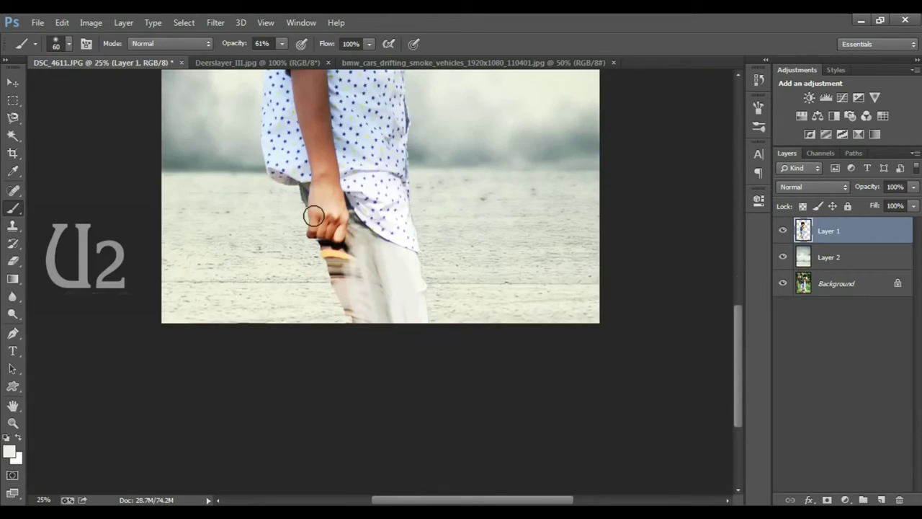
{"action": "key", "text": "ctrl+minus"}
{"action": "key", "text": "ctrl+minus"}
{"action": "key", "text": "ctrl+minus"}
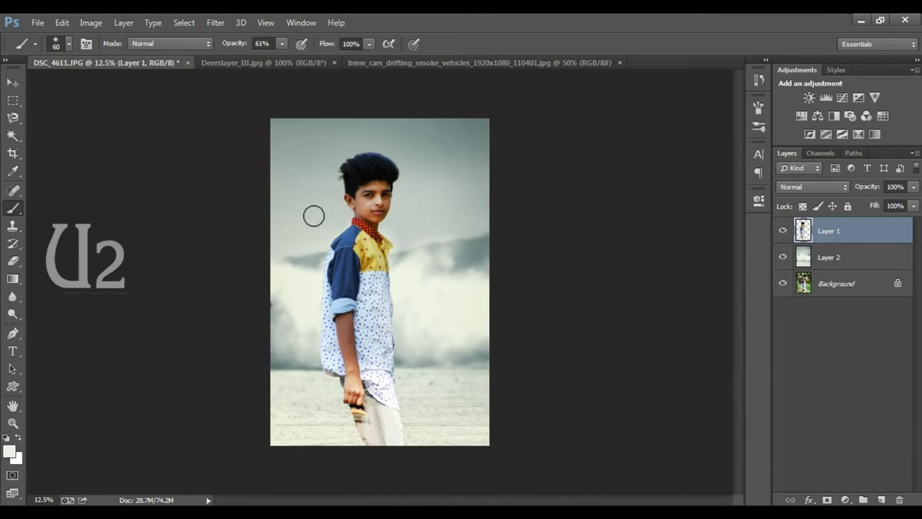
{"action": "key", "text": "ctrl+plus"}
{"action": "left_click_drag", "start_coordinate": [418, 373], "coordinate": [408, 271]}
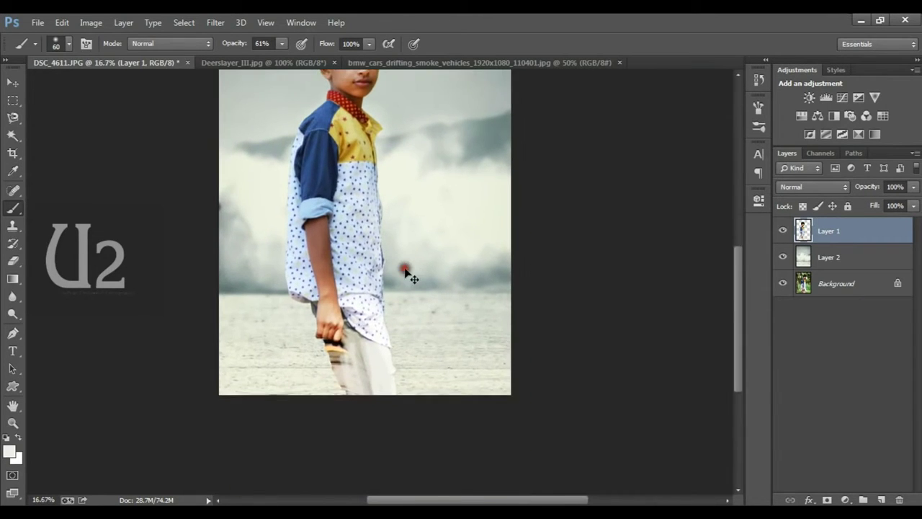
{"action": "key", "text": "ctrl+plus"}
{"action": "key", "text": "ctrl+plus"}
{"action": "left_click_drag", "start_coordinate": [376, 319], "coordinate": [387, 285]}
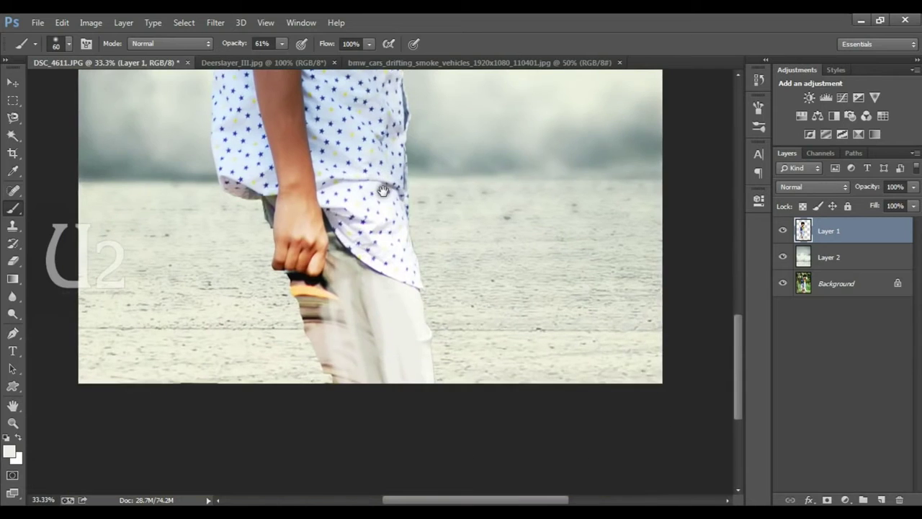
{"action": "key", "text": "ctrl+plus"}
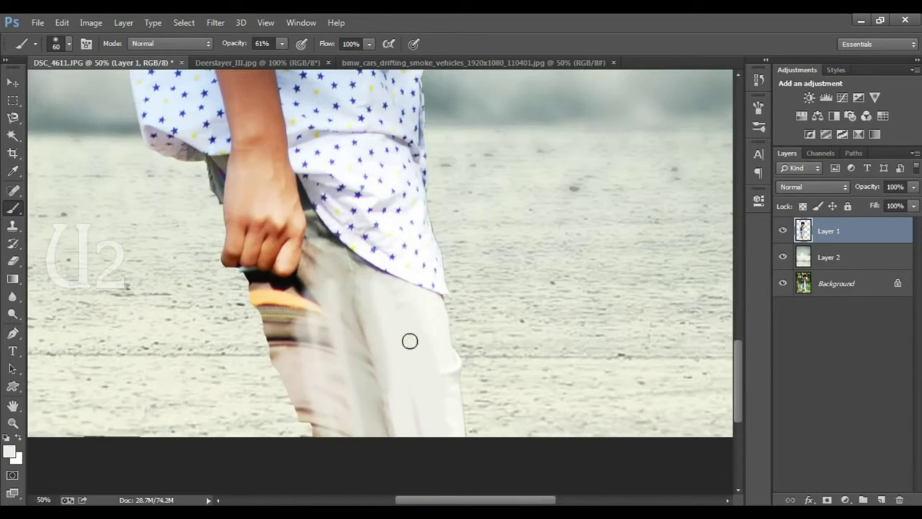
{"action": "key", "text": "ctrl+plus"}
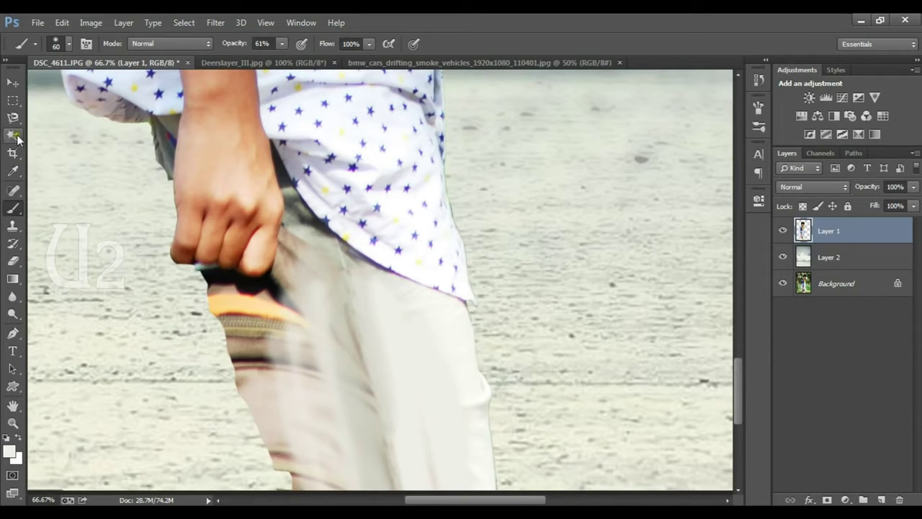
{"action": "left_click", "coordinate": [13, 100]}
Copy a marquee-selected trouser area to a new layer and move it left over the backpack.
{"action": "mouse_move", "coordinate": [451, 302]}
{"action": "left_mouse_down"}
{"action": "mouse_move", "coordinate": [554, 471]}
{"action": "mouse_move", "coordinate": [558, 457]}
{"action": "left_mouse_up"}
{"action": "key", "text": "ctrl+j"}
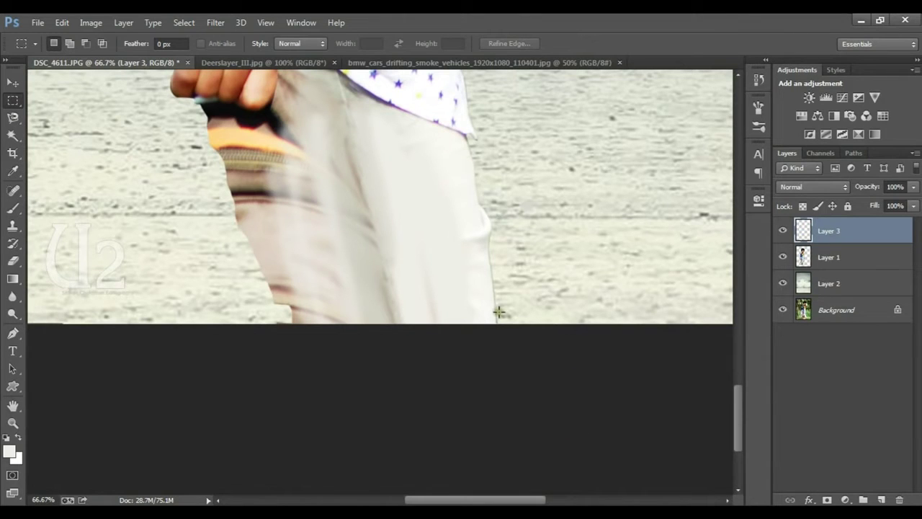
{"action": "key", "text": "v"}
{"action": "left_click_drag", "start_coordinate": [474, 278], "coordinate": [311, 274]}
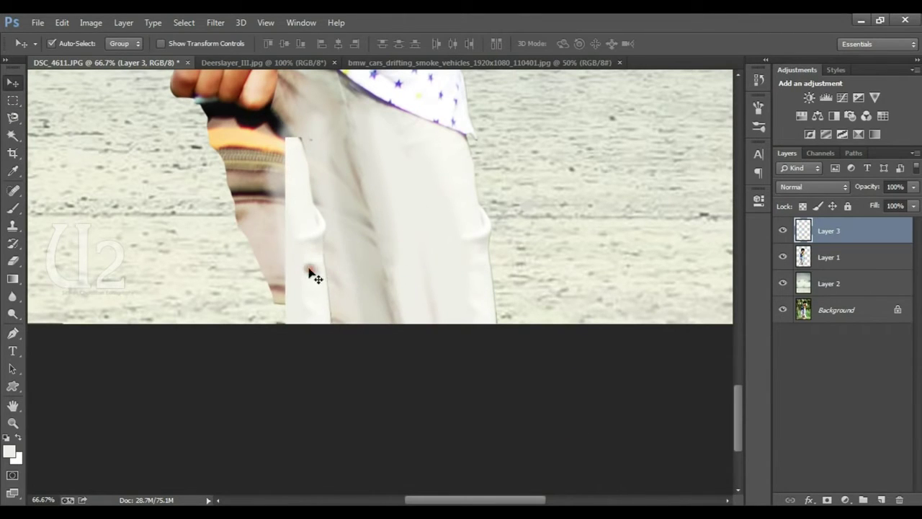
Flip the trouser copy horizontally, rotate it along the leg and stretch it to the bottom.
{"action": "key", "text": "ctrl+t"}
{"action": "right_click", "coordinate": [302, 238]}
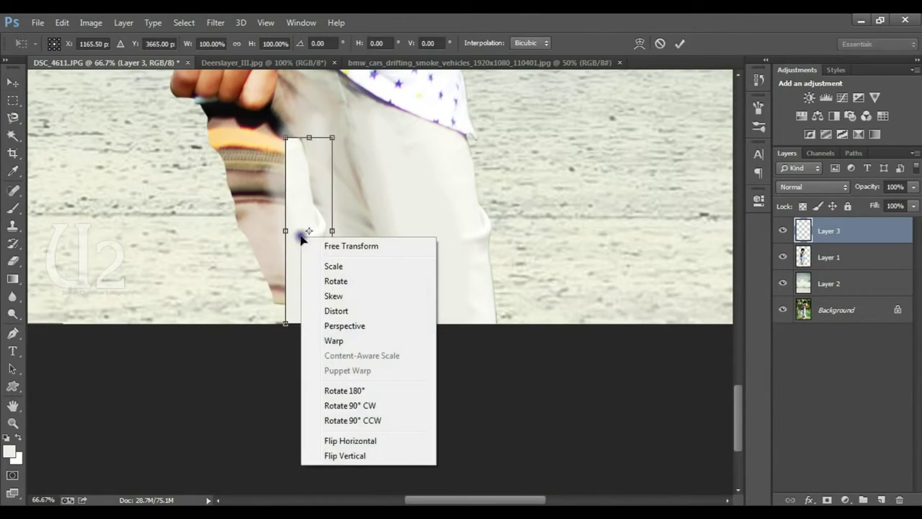
{"action": "left_click", "coordinate": [374, 441]}
{"action": "mouse_move", "coordinate": [344, 138]}
{"action": "left_mouse_down"}
{"action": "mouse_move", "coordinate": [263, 154]}
{"action": "mouse_move", "coordinate": [196, 132]}
{"action": "left_mouse_up"}
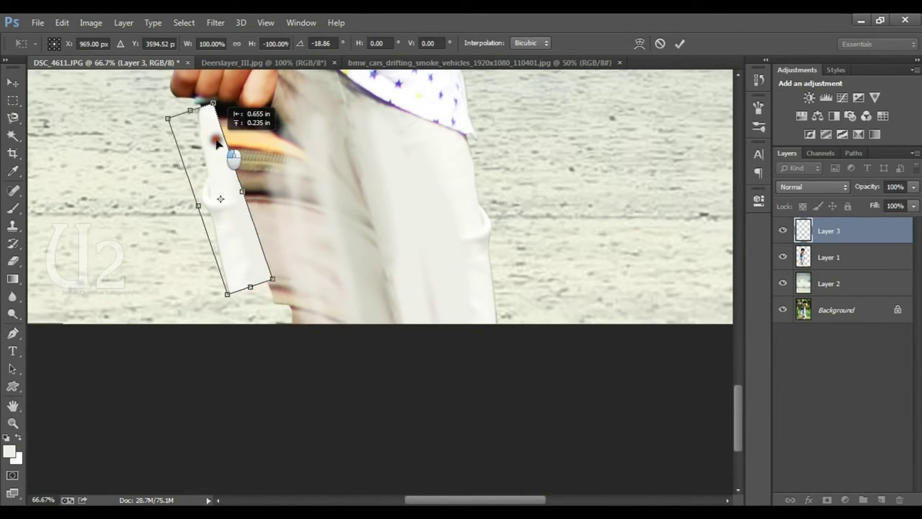
{"action": "mouse_move", "coordinate": [234, 297]}
{"action": "left_mouse_down"}
{"action": "mouse_move", "coordinate": [251, 364]}
{"action": "mouse_move", "coordinate": [297, 364]}
{"action": "left_mouse_up"}
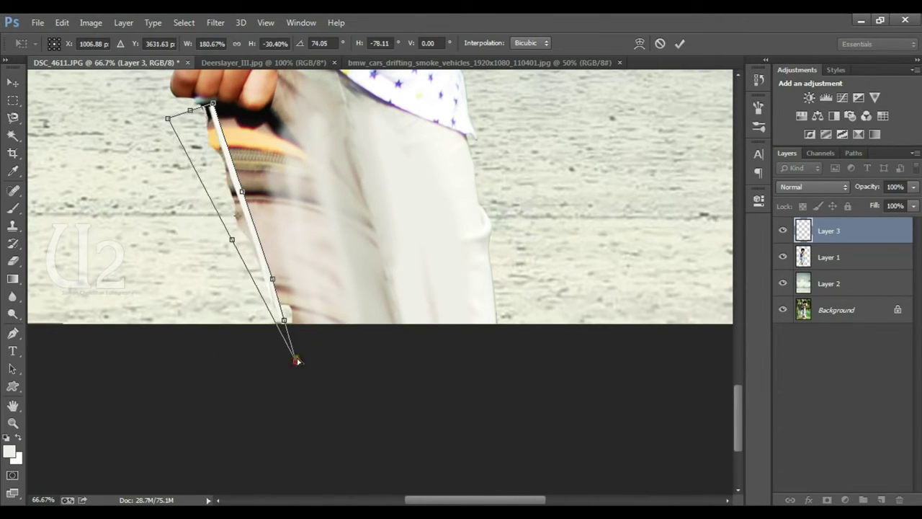
{"action": "key", "text": "ctrl+z"}
{"action": "left_click_drag", "start_coordinate": [250, 288], "coordinate": [262, 336]}
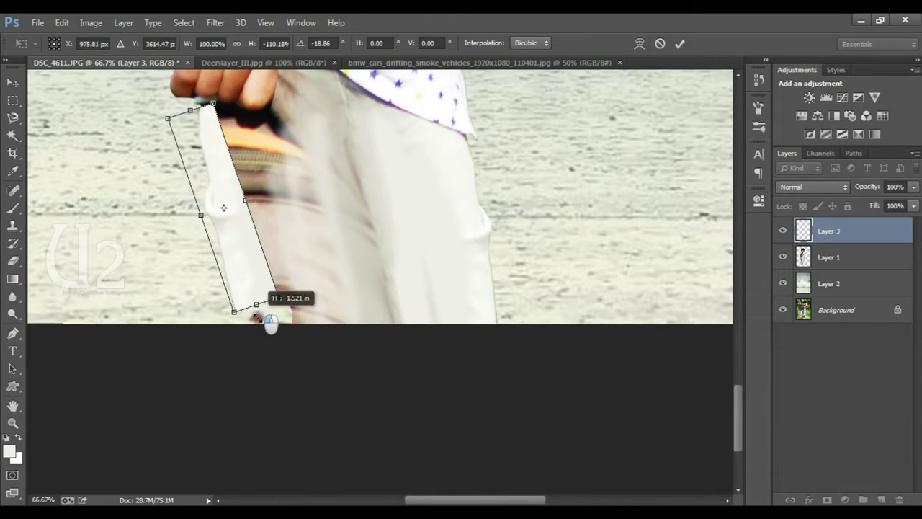
{"action": "key", "text": "Return"}
{"action": "key", "text": "ctrl+minus"}
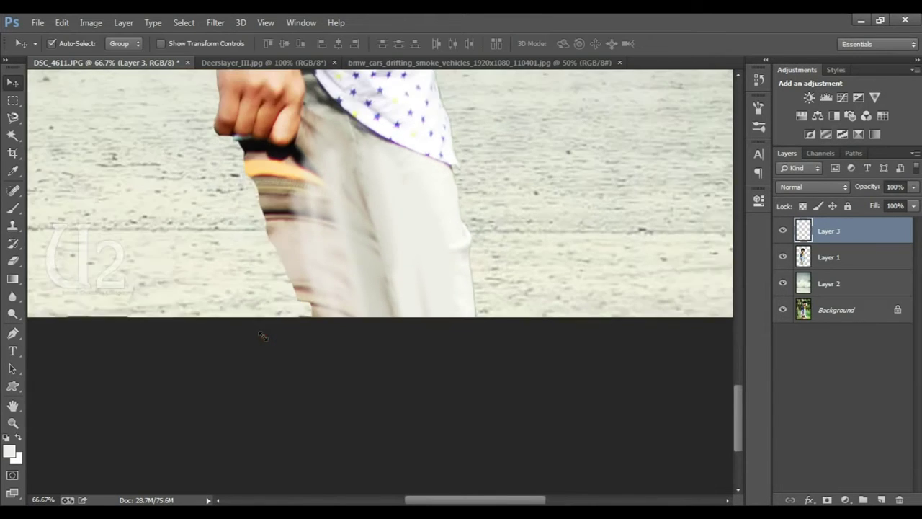
{"action": "key", "text": "ctrl+minus"}
{"action": "key", "text": "ctrl+minus"}
{"action": "key", "text": "ctrl+minus"}
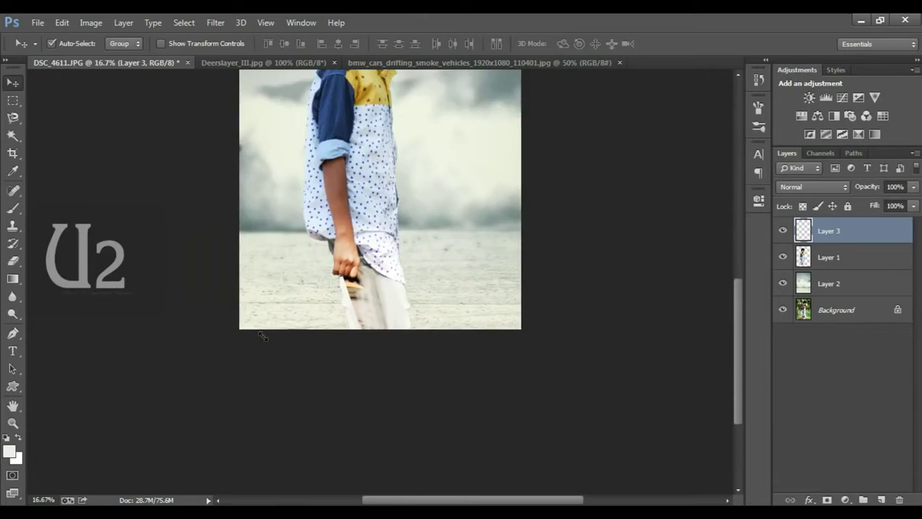
{"action": "key", "text": "ctrl+minus"}
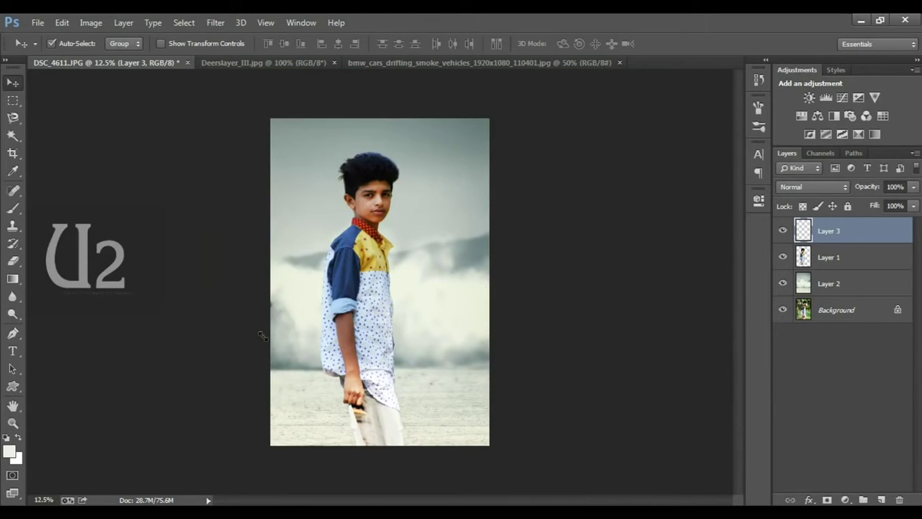
{"action": "key", "text": "ctrl+plus"}
{"action": "key", "text": "ctrl+plus"}
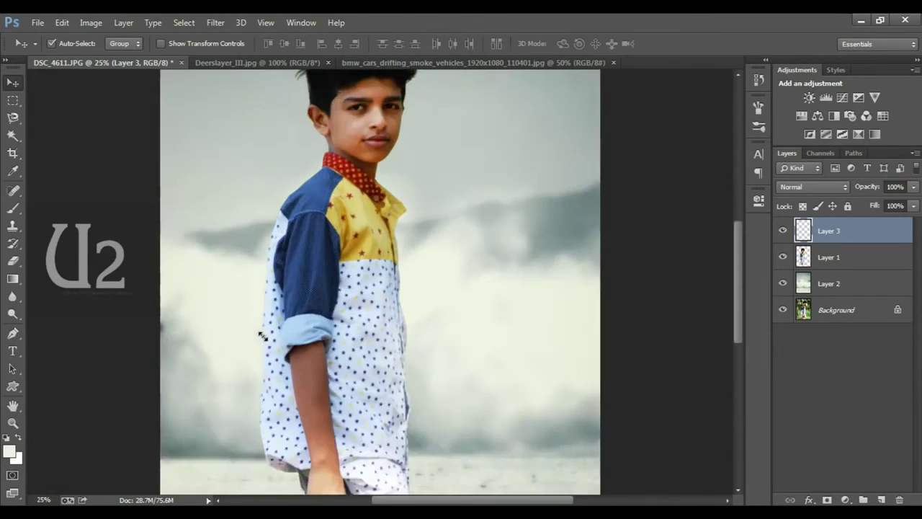
{"action": "key", "text": "ctrl+plus"}
{"action": "left_click_drag", "start_coordinate": [262, 336], "coordinate": [213, 92]}
{"action": "left_click_drag", "start_coordinate": [281, 382], "coordinate": [281, 207]}
{"action": "key", "text": "ctrl+plus"}
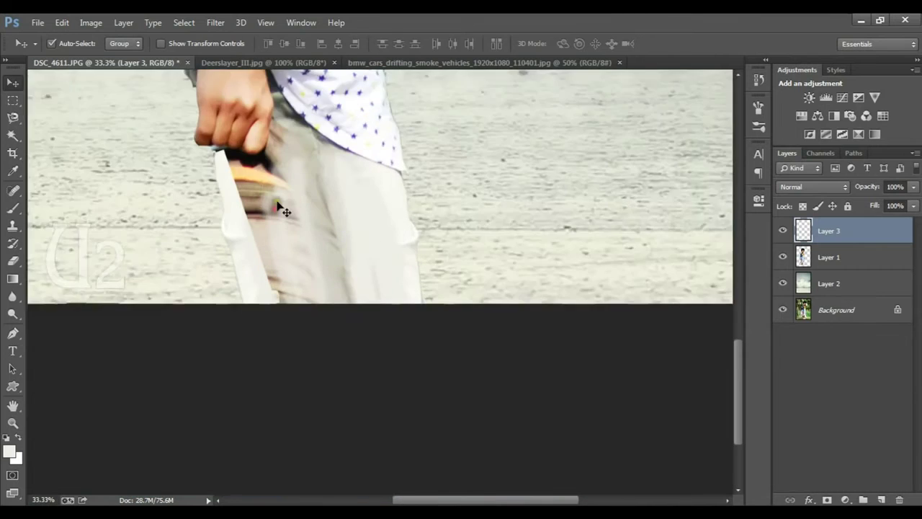
{"action": "key", "text": "ctrl+plus"}
Try flips and a quarter-turn rotation on the trouser piece, tilting it about 20°.
{"action": "key", "text": "ctrl+t"}
{"action": "right_click", "coordinate": [206, 252]}
{"action": "left_click", "coordinate": [287, 460]}
{"action": "right_click", "coordinate": [202, 243]}
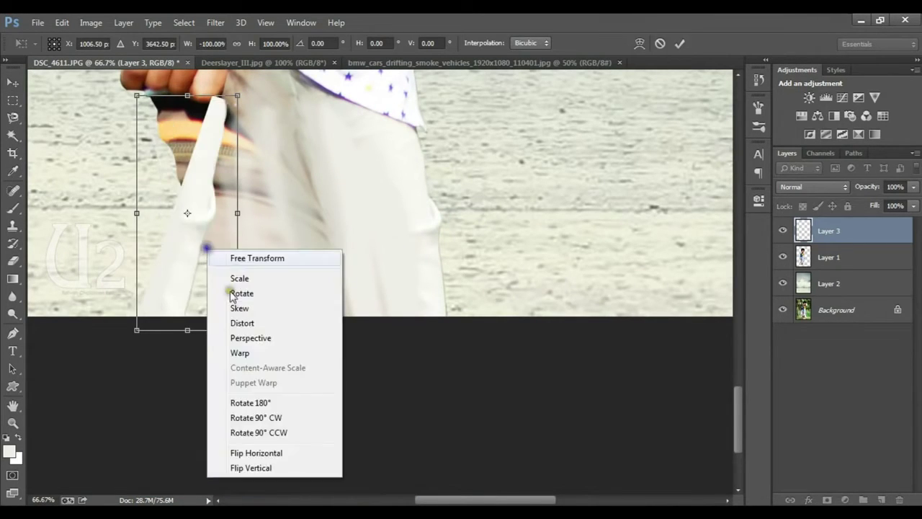
{"action": "left_click", "coordinate": [278, 432]}
{"action": "right_click", "coordinate": [200, 232]}
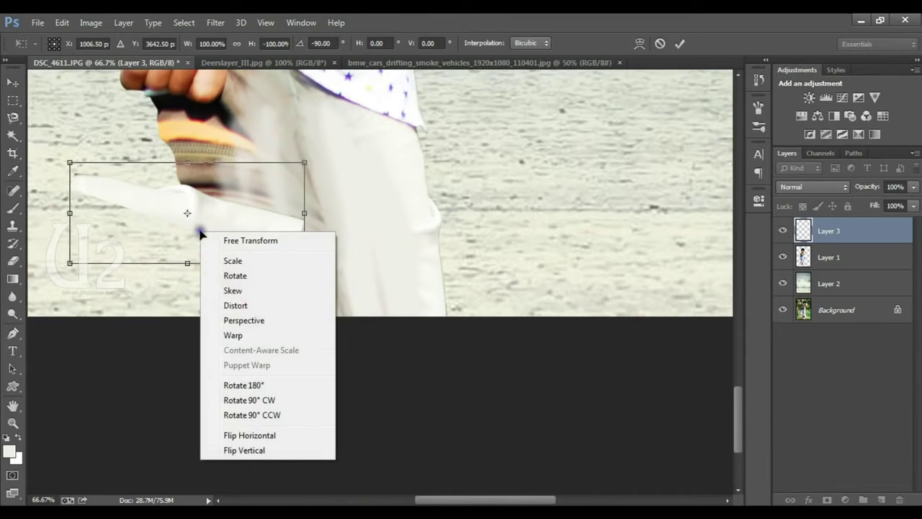
{"action": "left_click", "coordinate": [264, 436]}
{"action": "left_click_drag", "start_coordinate": [325, 155], "coordinate": [174, 67]}
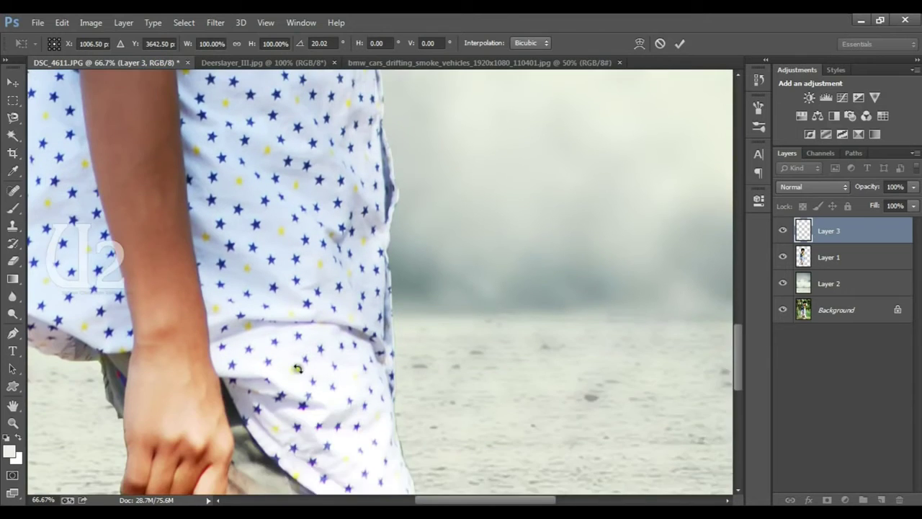
{"action": "left_click_drag", "start_coordinate": [175, 67], "coordinate": [300, 389]}
{"action": "scroll", "coordinate": [302, 388], "scroll_direction": "down", "scroll_amount": 3}
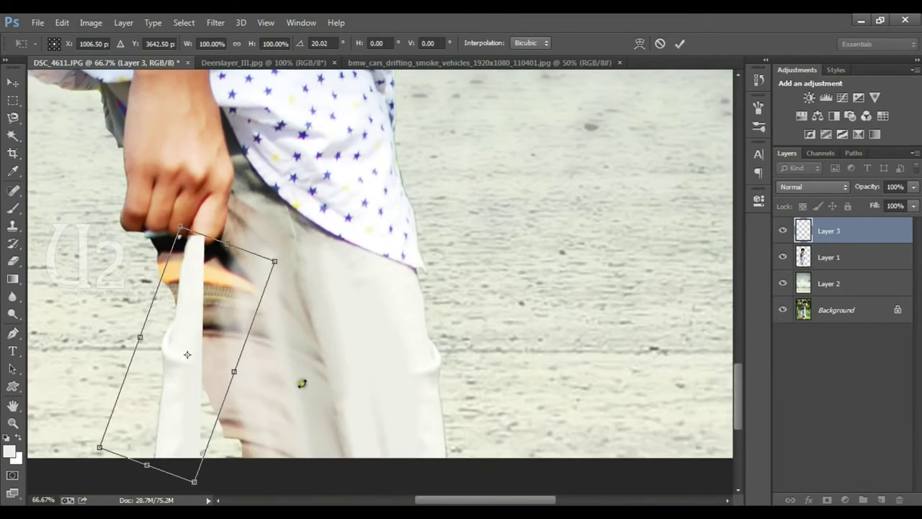
Flip the patch upside down, rotate it about 149°, scale to 106% and place it under the fingers.
{"action": "right_click", "coordinate": [236, 313]}
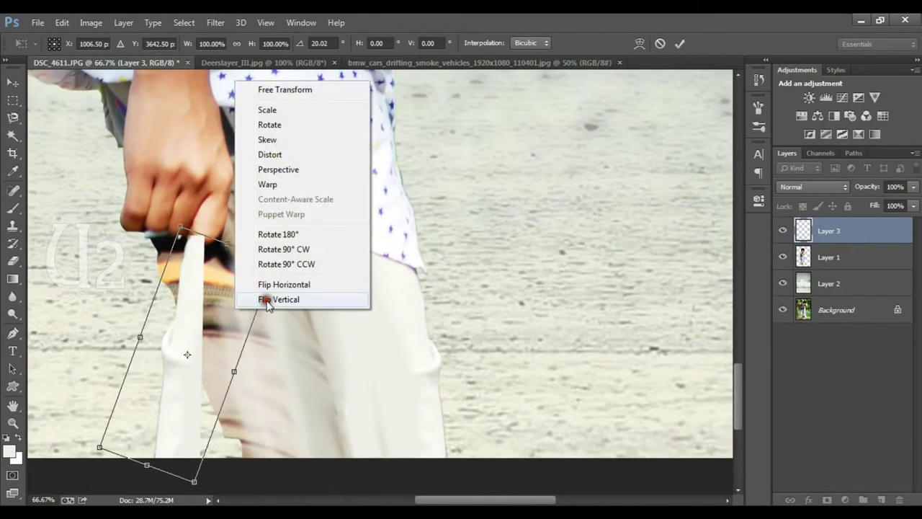
{"action": "left_click", "coordinate": [267, 300]}
{"action": "left_click_drag", "start_coordinate": [265, 268], "coordinate": [256, 253]}
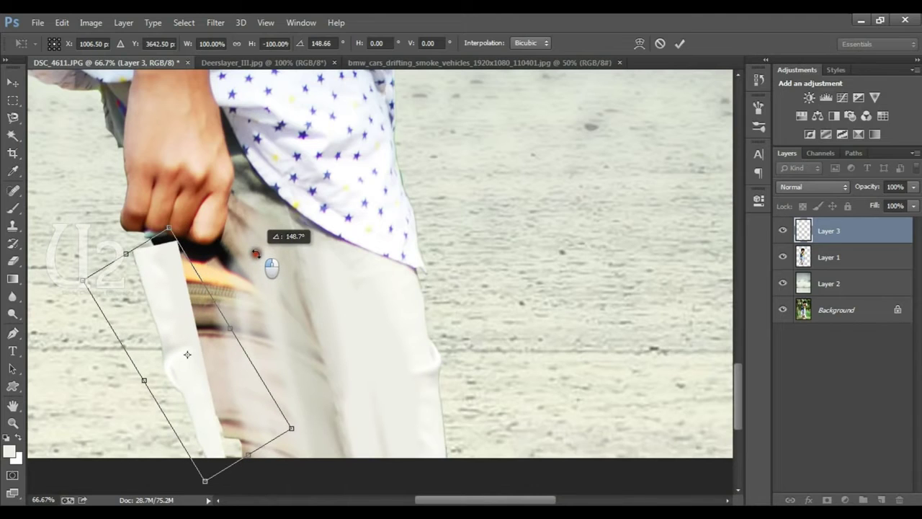
{"action": "left_click_drag", "start_coordinate": [188, 304], "coordinate": [206, 292]}
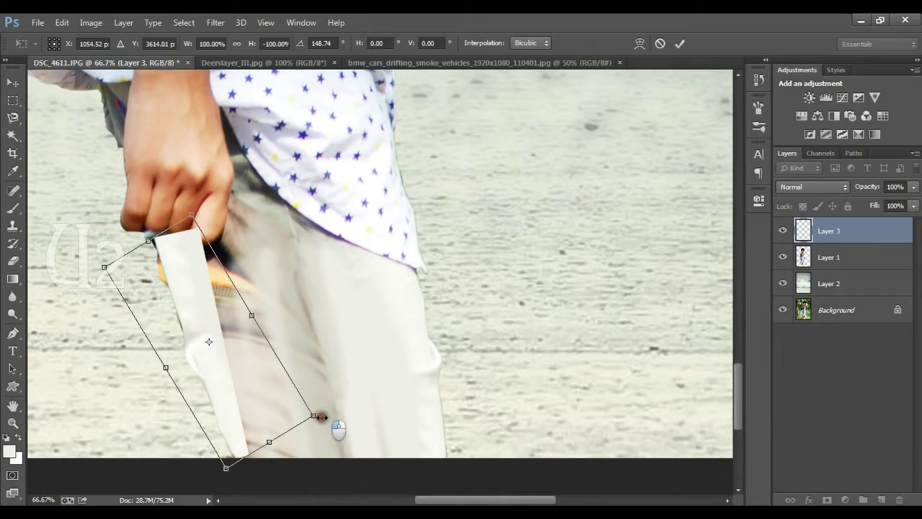
{"action": "left_click_drag", "start_coordinate": [320, 416], "coordinate": [324, 421]}
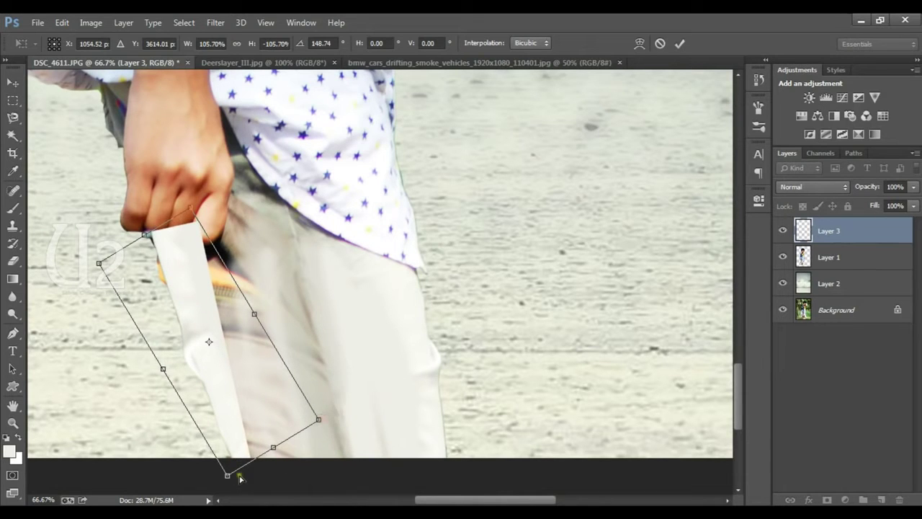
{"action": "left_click_drag", "start_coordinate": [229, 479], "coordinate": [228, 484]}
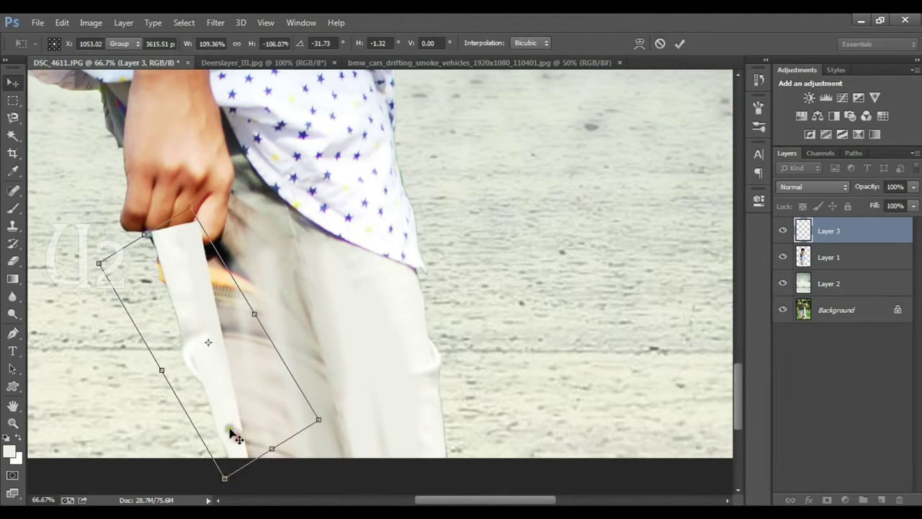
{"action": "key", "text": "Return"}
Duplicate the patch to the left, tilt the copy about 13°, and stack Layer 3 copy below Layer 3.
{"action": "left_click_drag", "start_coordinate": [207, 366], "coordinate": [208, 366]}
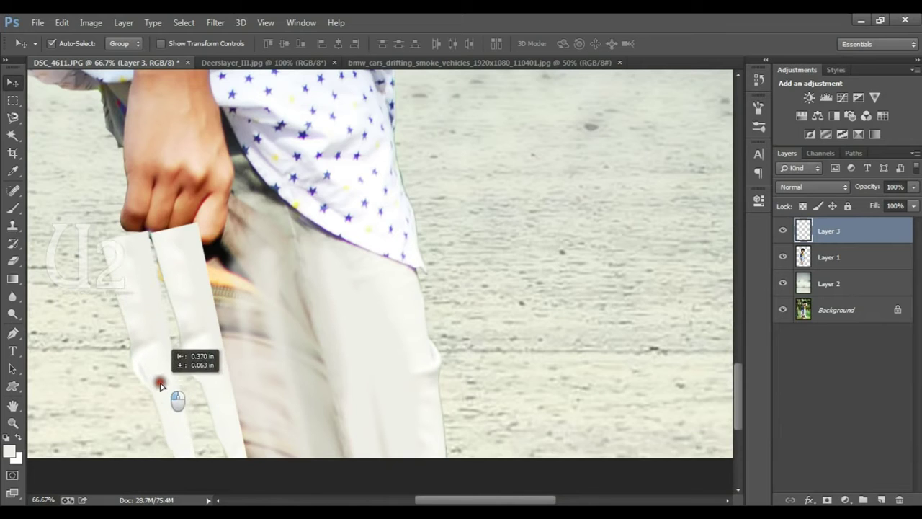
{"action": "left_click_drag", "start_coordinate": [208, 366], "coordinate": [160, 380]}
{"action": "key", "text": "ctrl+t"}
{"action": "left_click_drag", "start_coordinate": [278, 232], "coordinate": [305, 258]}
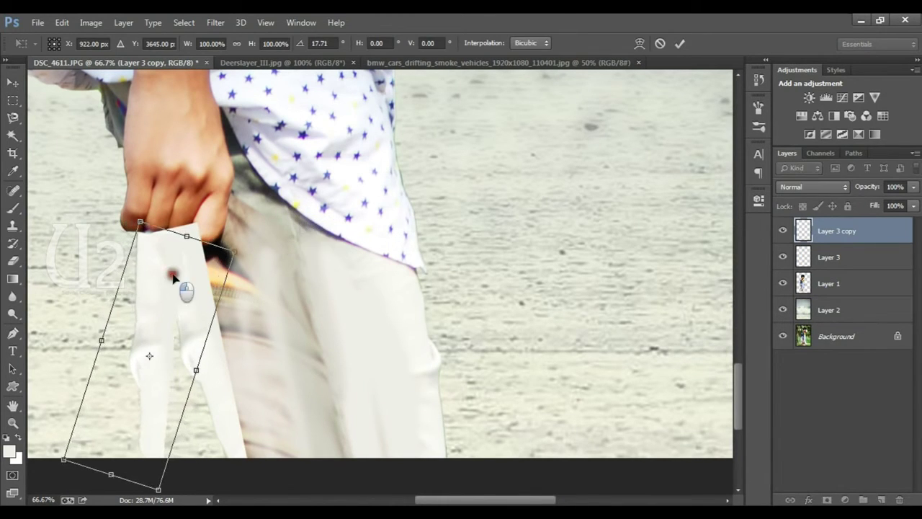
{"action": "left_click_drag", "start_coordinate": [171, 274], "coordinate": [186, 288]}
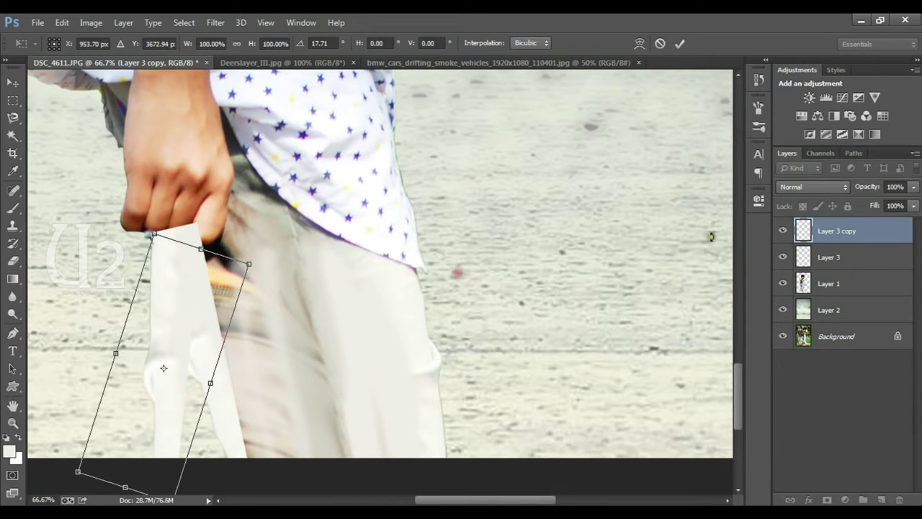
{"action": "key", "text": "Return"}
{"action": "left_click_drag", "start_coordinate": [835, 236], "coordinate": [837, 272]}
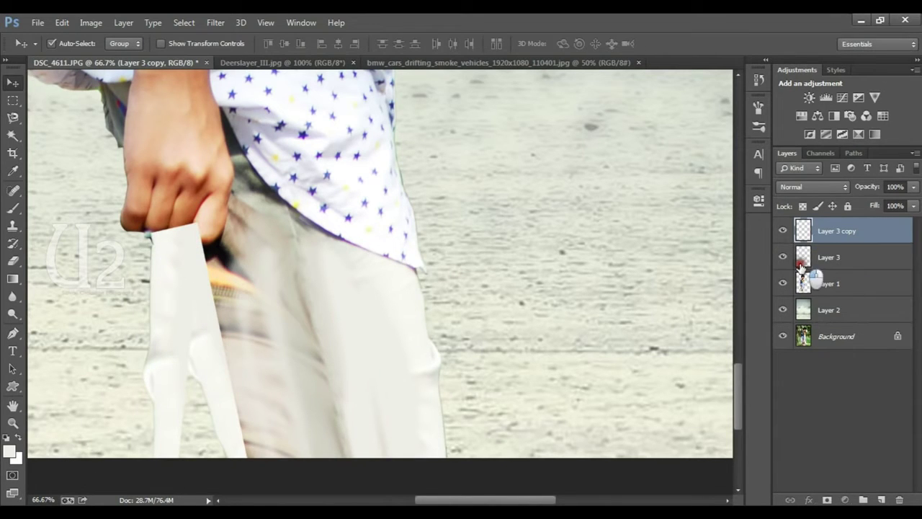
Select Layer 3 and erase the top of the patch where it overlaps the boy's fingers.
{"action": "scroll", "coordinate": [268, 237], "scroll_direction": "down", "scroll_amount": 1}
{"action": "scroll", "coordinate": [265, 237], "scroll_direction": "down", "scroll_amount": 1}
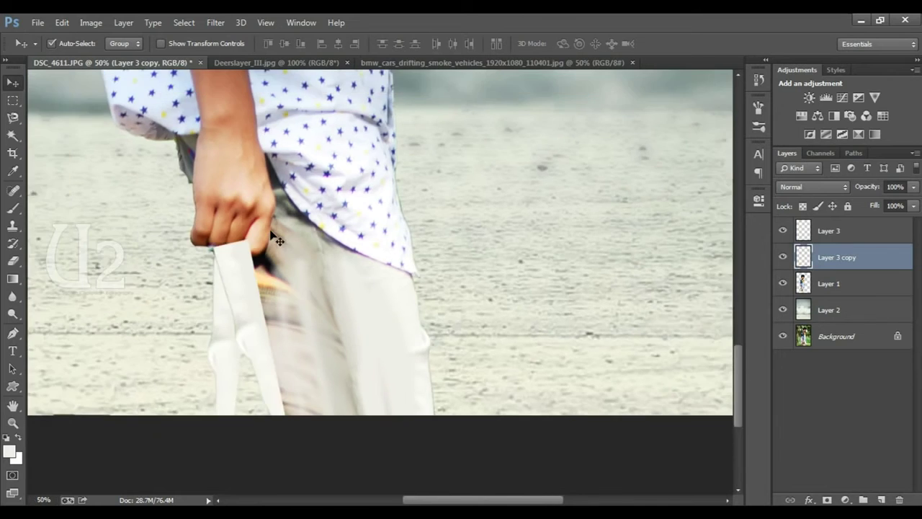
{"action": "scroll", "coordinate": [271, 238], "scroll_direction": "down", "scroll_amount": 1}
{"action": "scroll", "coordinate": [276, 238], "scroll_direction": "down", "scroll_amount": 1}
{"action": "scroll", "coordinate": [276, 238], "scroll_direction": "up", "scroll_amount": 1}
{"action": "scroll", "coordinate": [276, 238], "scroll_direction": "up", "scroll_amount": 1}
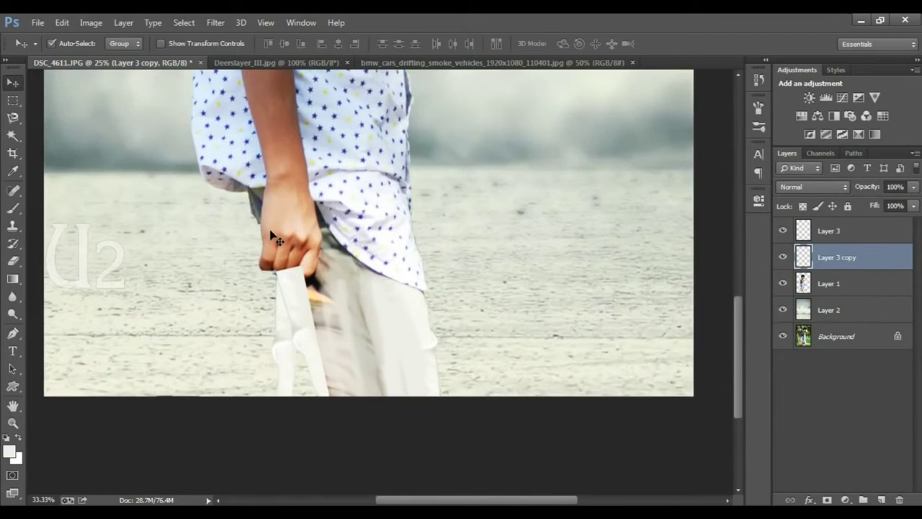
{"action": "scroll", "coordinate": [276, 238], "scroll_direction": "up", "scroll_amount": 1}
{"action": "scroll", "coordinate": [272, 235], "scroll_direction": "up", "scroll_amount": 1}
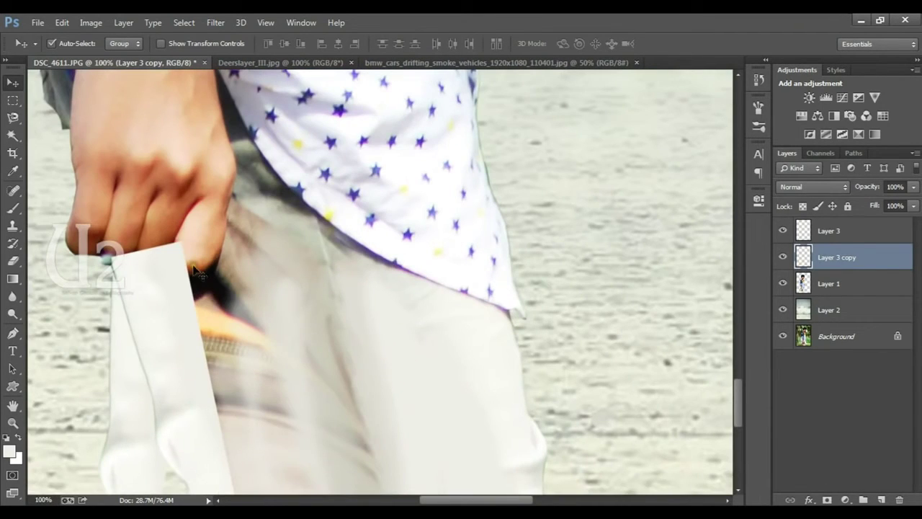
{"action": "left_click", "coordinate": [13, 208]}
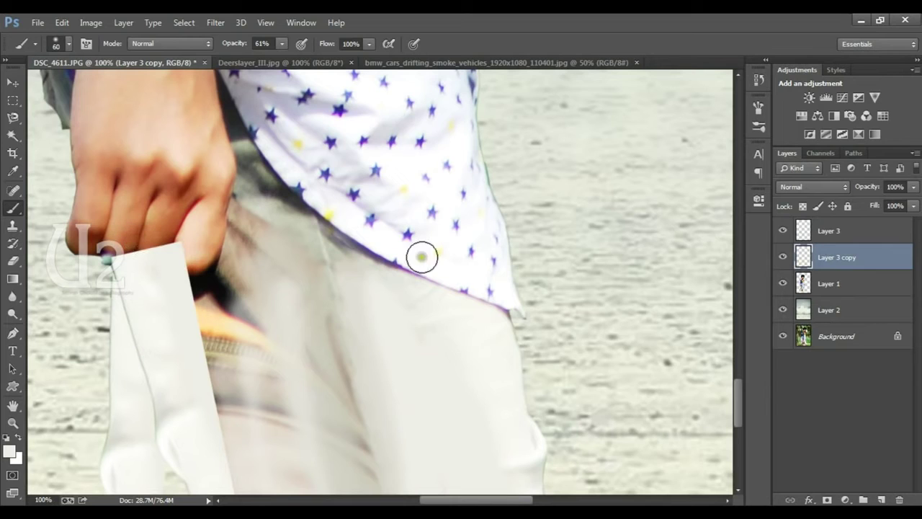
{"action": "key", "text": "v"}
{"action": "left_click", "coordinate": [175, 282]}
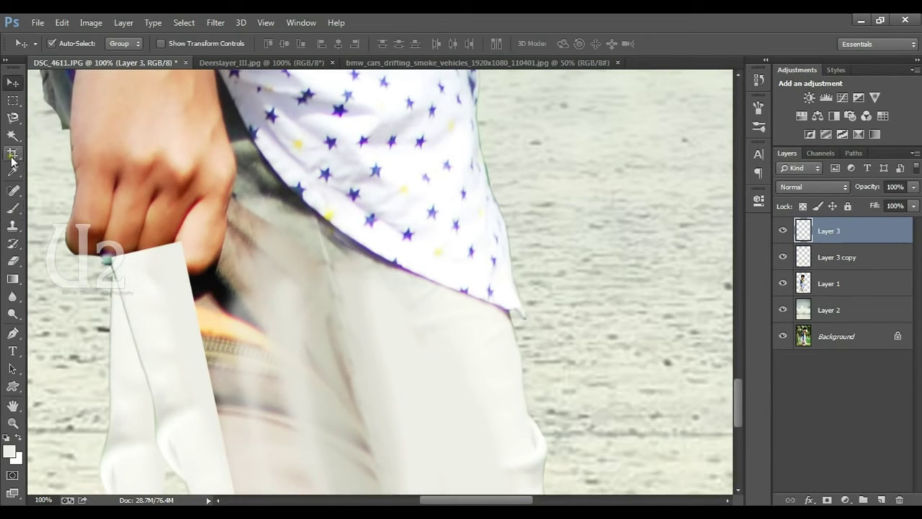
{"action": "left_click", "coordinate": [13, 261]}
{"action": "mouse_move", "coordinate": [124, 249]}
{"action": "left_mouse_down"}
{"action": "mouse_move", "coordinate": [224, 267]}
{"action": "mouse_move", "coordinate": [166, 264]}
{"action": "mouse_move", "coordinate": [195, 268]}
{"action": "left_mouse_up"}
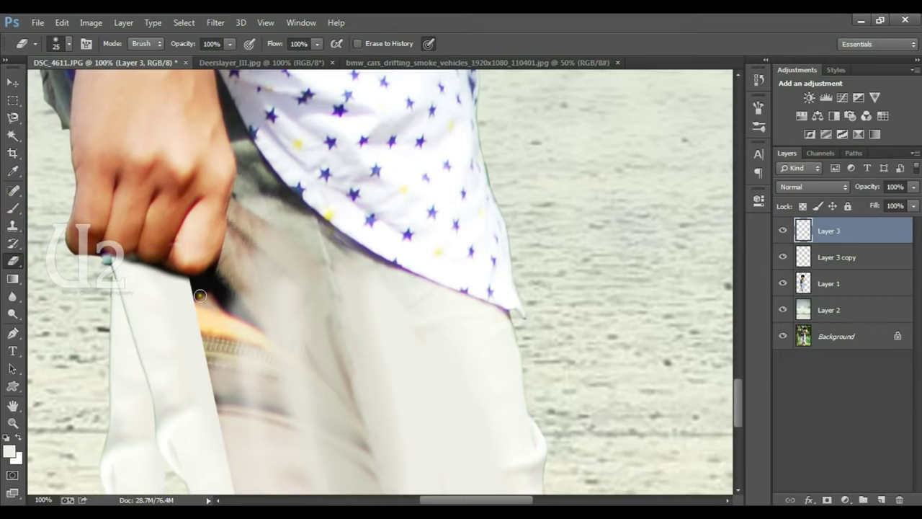
{"action": "key", "text": "v"}
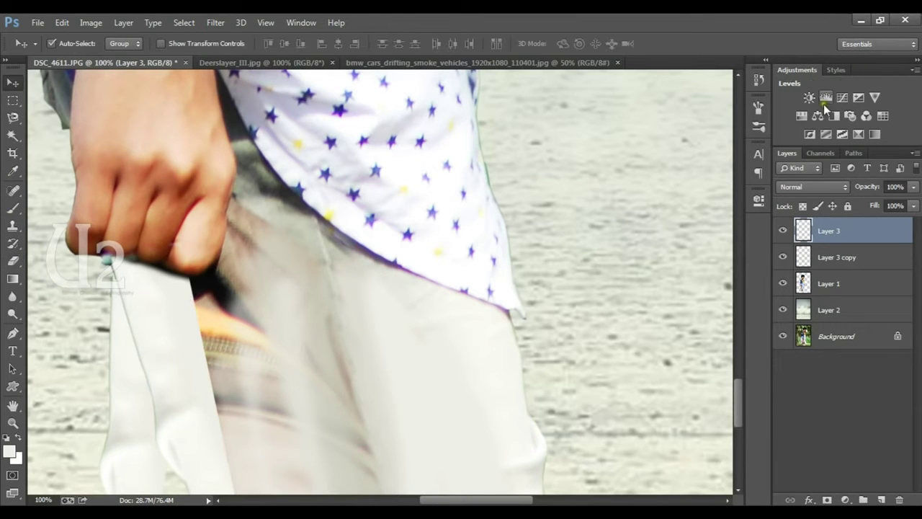
Add a Levels adjustment layer with black input 101, then delete it again.
{"action": "left_click", "coordinate": [824, 96]}
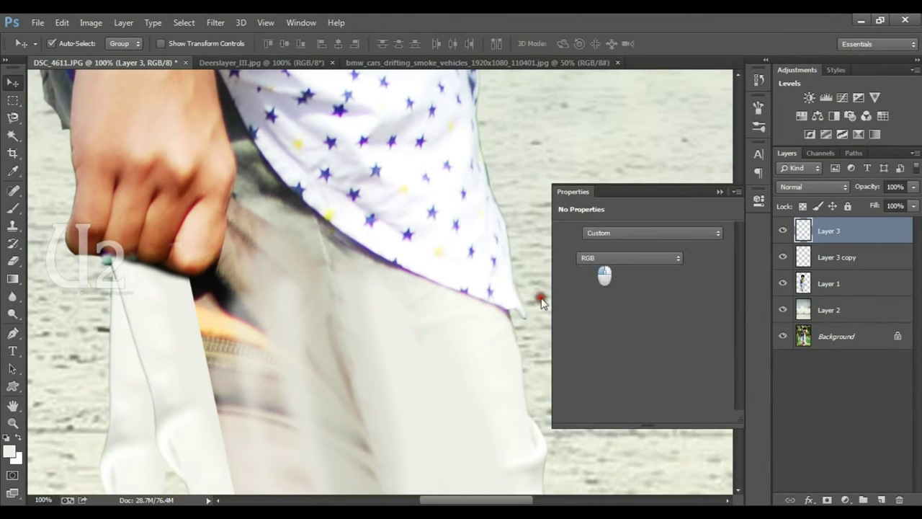
{"action": "left_click_drag", "start_coordinate": [581, 335], "coordinate": [637, 332]}
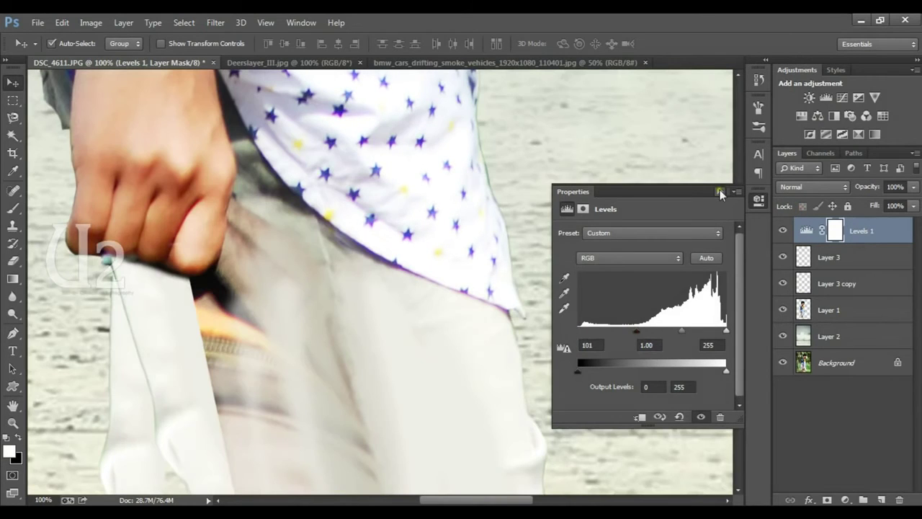
{"action": "left_click", "coordinate": [720, 192]}
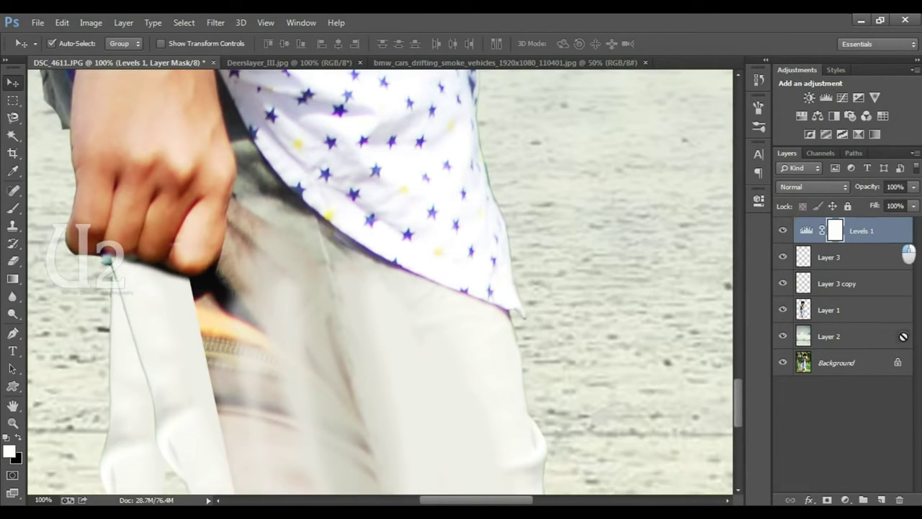
{"action": "left_click_drag", "start_coordinate": [904, 336], "coordinate": [900, 500]}
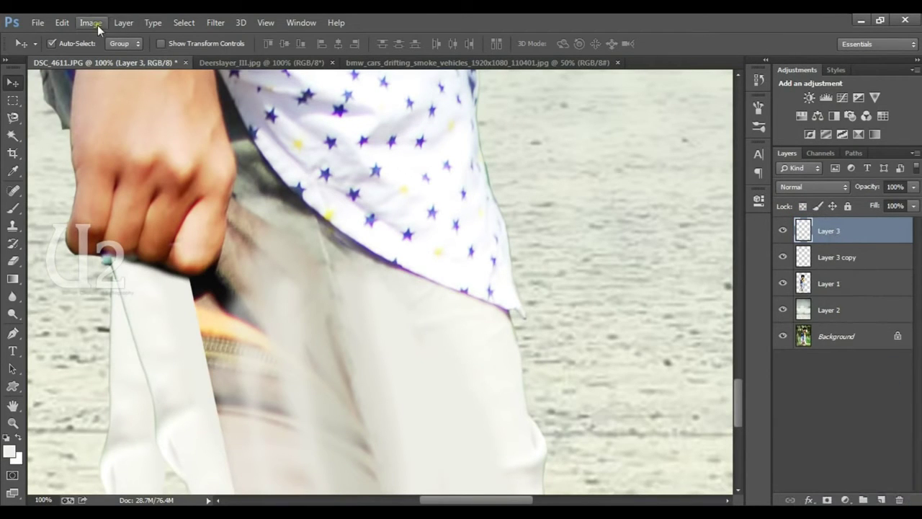
Darken Layer 3 directly with a Levels correction of 92 / 0.37 / 255.
{"action": "left_click", "coordinate": [97, 25]}
{"action": "left_click", "coordinate": [286, 71]}
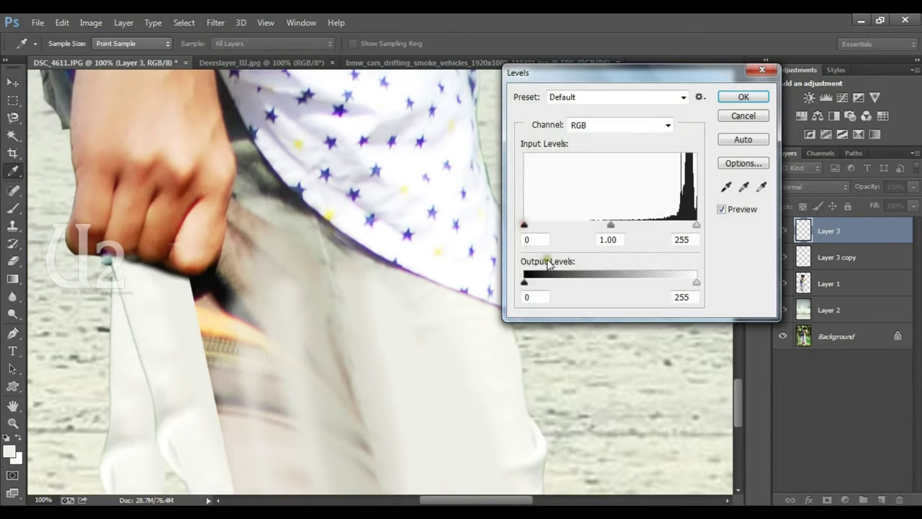
{"action": "left_click_drag", "start_coordinate": [523, 225], "coordinate": [670, 230]}
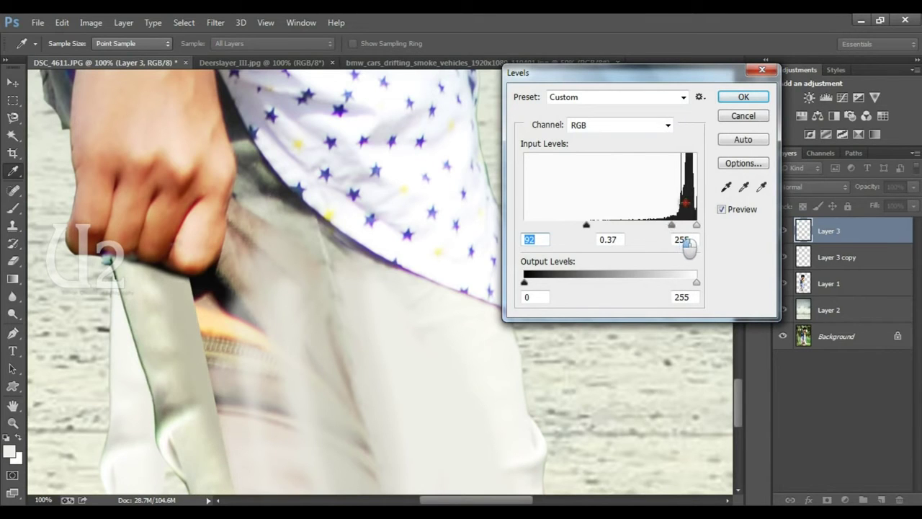
{"action": "left_click", "coordinate": [744, 97]}
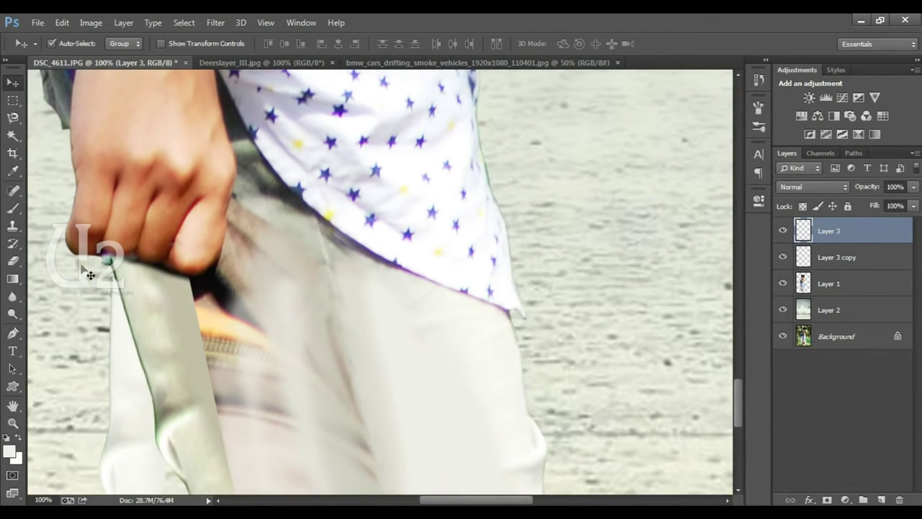
On Layer 1, paint over the knuckle shadow, orange zipper and pink-yellow trouser specks.
{"action": "left_click", "coordinate": [854, 290]}
{"action": "left_click", "coordinate": [13, 208]}
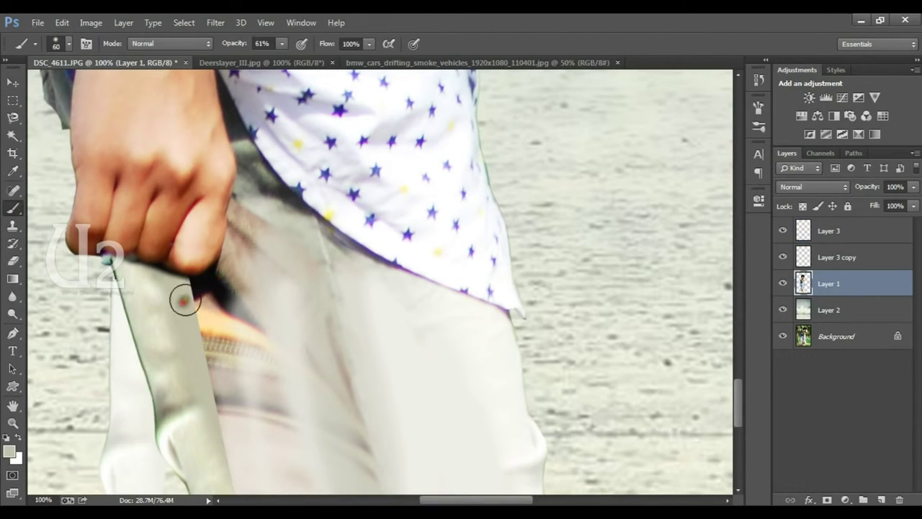
{"action": "left_click_drag", "start_coordinate": [185, 294], "coordinate": [235, 284]}
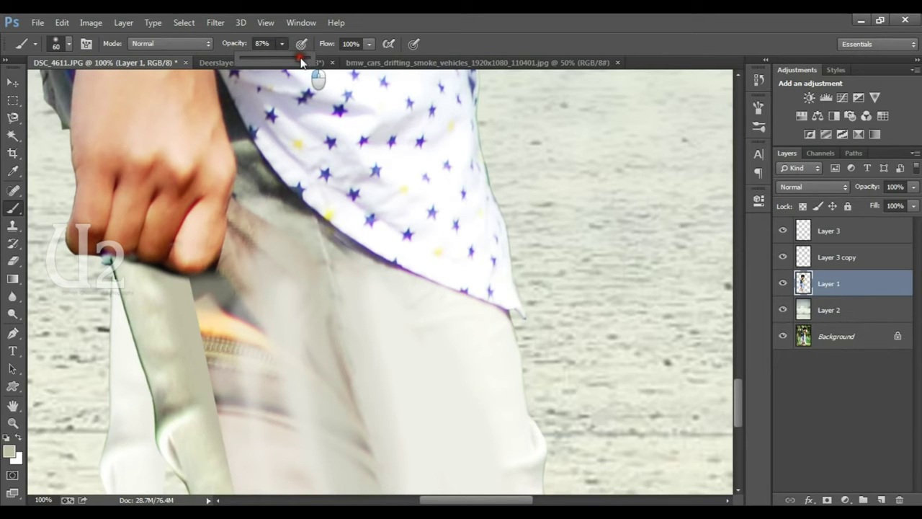
{"action": "mouse_move", "coordinate": [167, 321]}
{"action": "left_mouse_down"}
{"action": "mouse_move", "coordinate": [222, 282]}
{"action": "mouse_move", "coordinate": [207, 347]}
{"action": "mouse_move", "coordinate": [238, 304]}
{"action": "mouse_move", "coordinate": [238, 325]}
{"action": "mouse_move", "coordinate": [298, 418]}
{"action": "mouse_move", "coordinate": [255, 358]}
{"action": "mouse_move", "coordinate": [274, 451]}
{"action": "mouse_move", "coordinate": [320, 477]}
{"action": "mouse_move", "coordinate": [288, 449]}
{"action": "mouse_move", "coordinate": [220, 446]}
{"action": "left_mouse_up"}
{"action": "left_click_drag", "start_coordinate": [299, 457], "coordinate": [260, 454]}
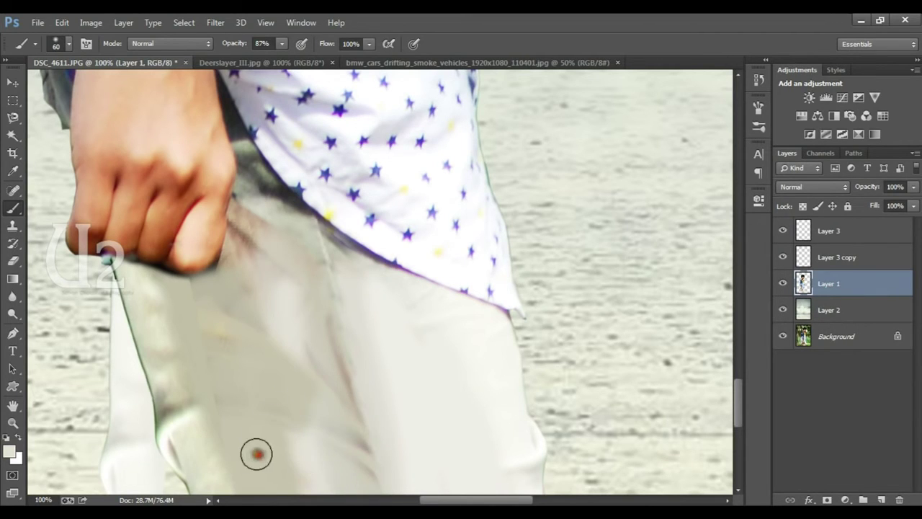
{"action": "key", "text": "ctrl+minus"}
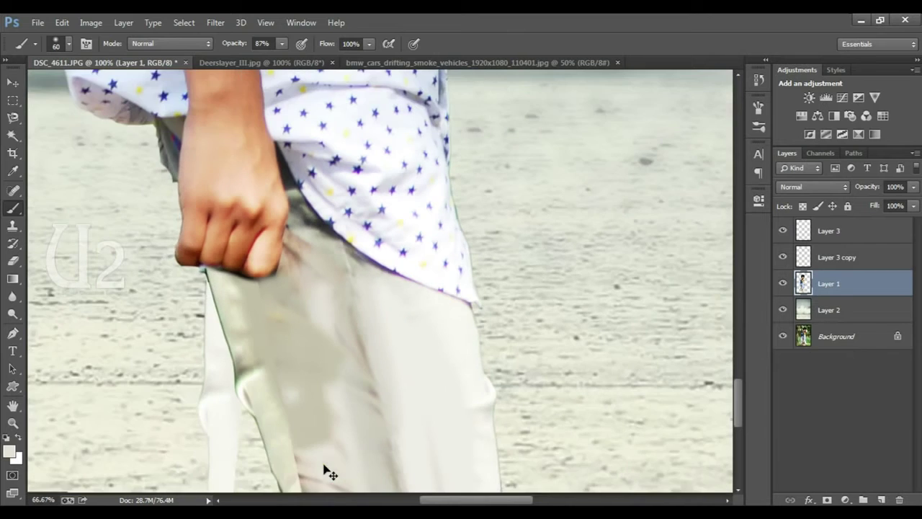
{"action": "key", "text": "ctrl+minus"}
{"action": "key", "text": "ctrl+minus"}
{"action": "key", "text": "ctrl+plus"}
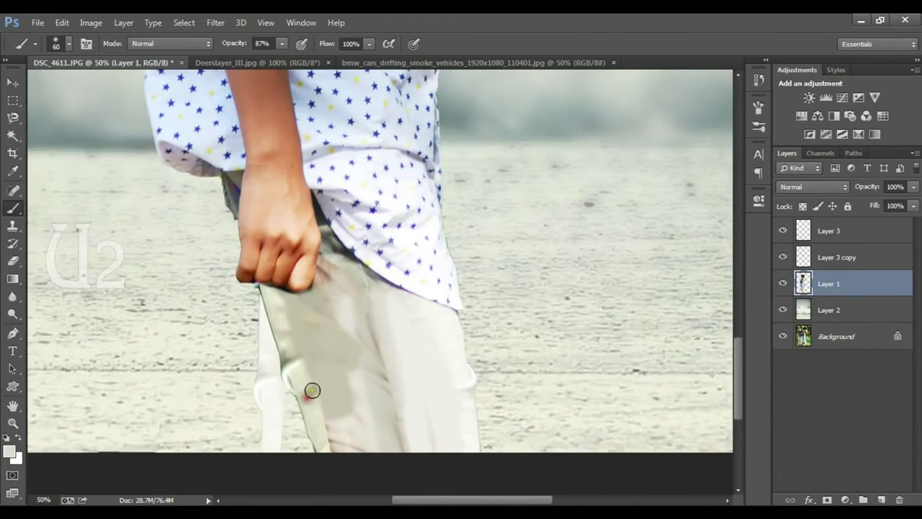
On Layer 3, paint cream shading and a darker diagonal fold down the trouser patch with a 175 brush.
{"action": "key", "text": "v"}
{"action": "left_click", "coordinate": [308, 396]}
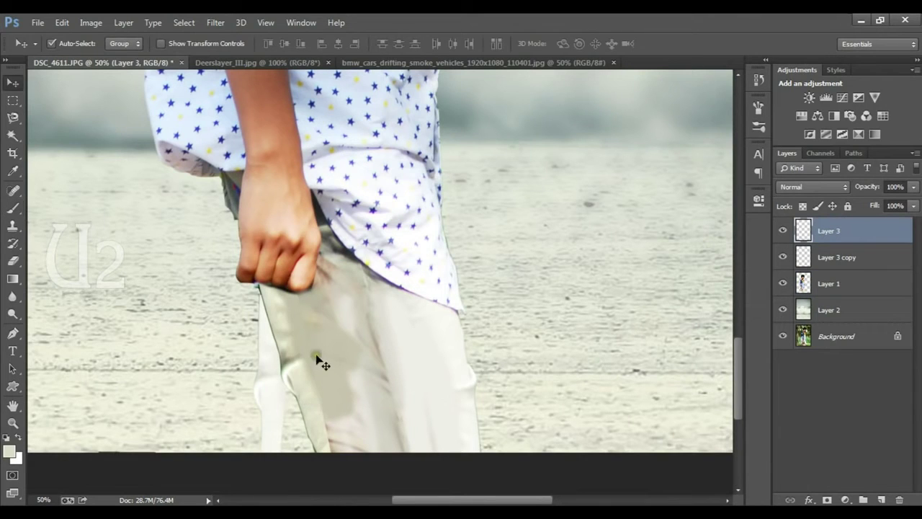
{"action": "key", "text": "b"}
{"action": "mouse_move", "coordinate": [296, 315]}
{"action": "left_mouse_down"}
{"action": "mouse_move", "coordinate": [347, 438]}
{"action": "mouse_move", "coordinate": [379, 472]}
{"action": "left_mouse_up"}
{"action": "key", "text": "bracketright"}
{"action": "key", "text": "bracketright"}
{"action": "key", "text": "bracketright"}
{"action": "left_click_drag", "start_coordinate": [325, 358], "coordinate": [339, 444]}
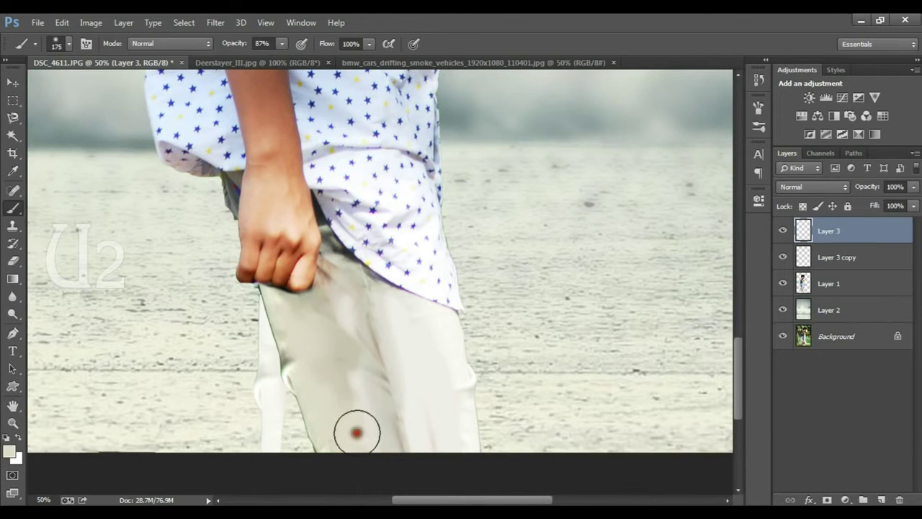
{"action": "left_click_drag", "start_coordinate": [367, 461], "coordinate": [340, 385]}
{"action": "mouse_move", "coordinate": [333, 323]}
{"action": "left_mouse_down"}
{"action": "mouse_move", "coordinate": [379, 360]}
{"action": "mouse_move", "coordinate": [363, 347]}
{"action": "left_mouse_up"}
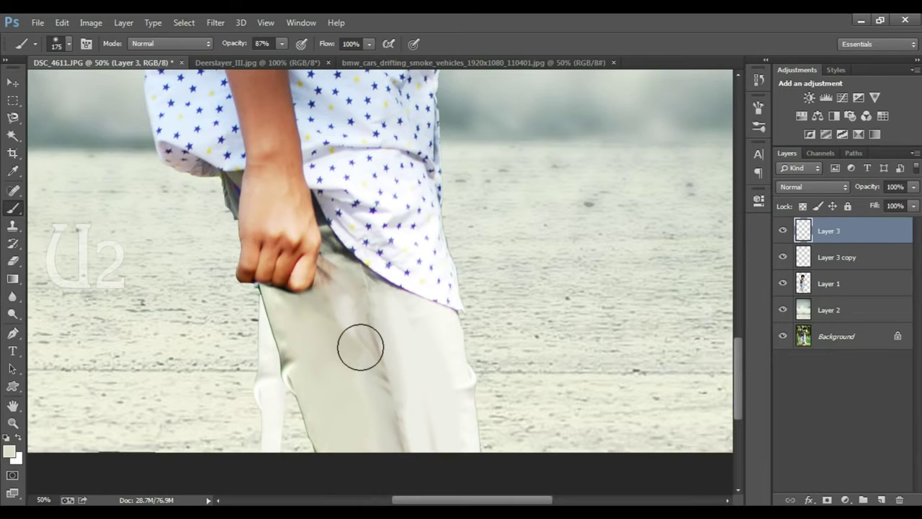
{"action": "key", "text": "ctrl+plus"}
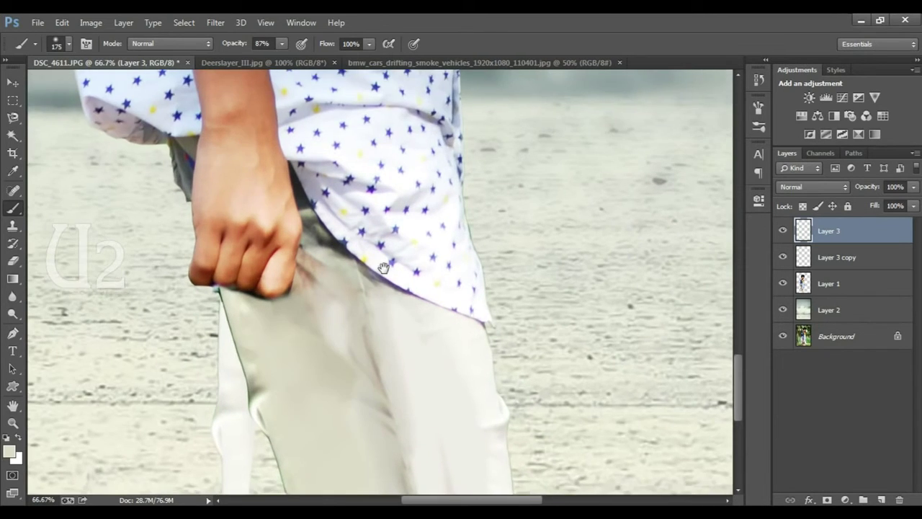
Select Layer 3 copy and paint a dark shadow stroke down the left trouser edge.
{"action": "left_click_drag", "start_coordinate": [339, 304], "coordinate": [390, 210]}
{"action": "key", "text": "ctrl+plus"}
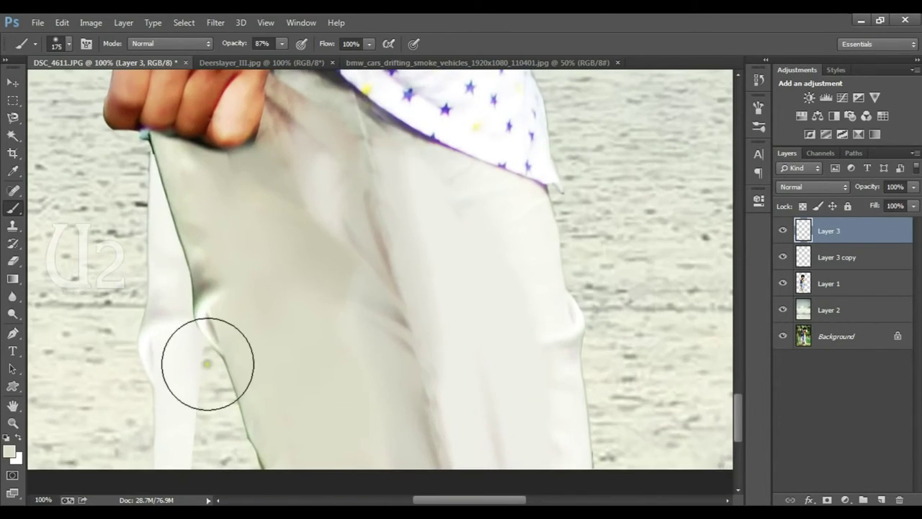
{"action": "key", "text": "v"}
{"action": "left_click", "coordinate": [168, 375]}
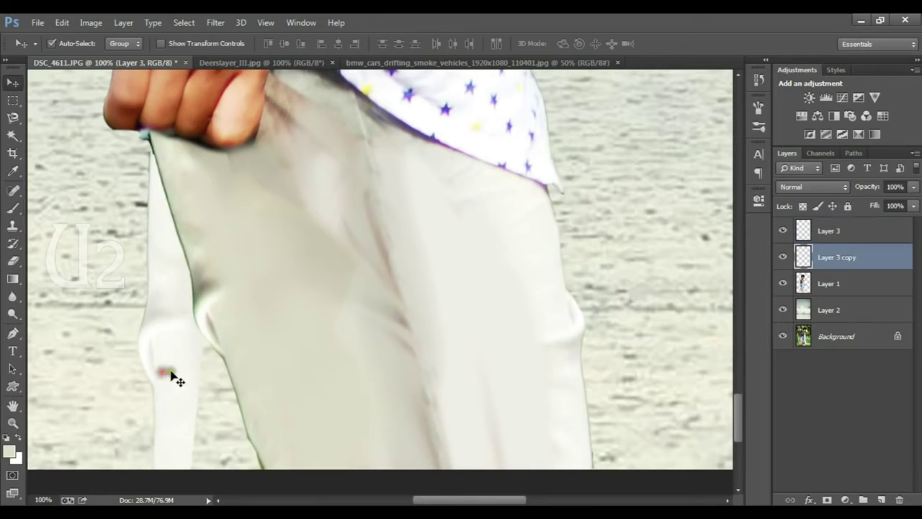
{"action": "left_click", "coordinate": [13, 216]}
{"action": "left_click_drag", "start_coordinate": [208, 335], "coordinate": [261, 467]}
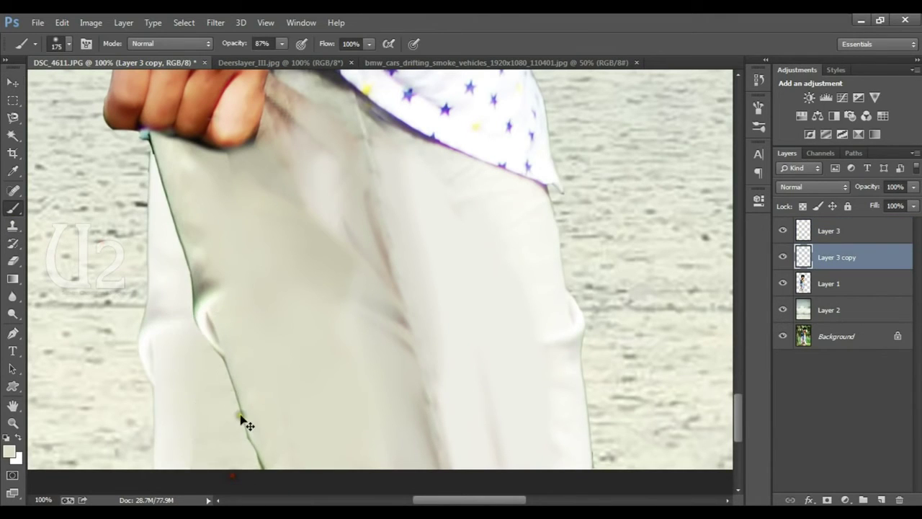
{"action": "key", "text": "ctrl+z"}
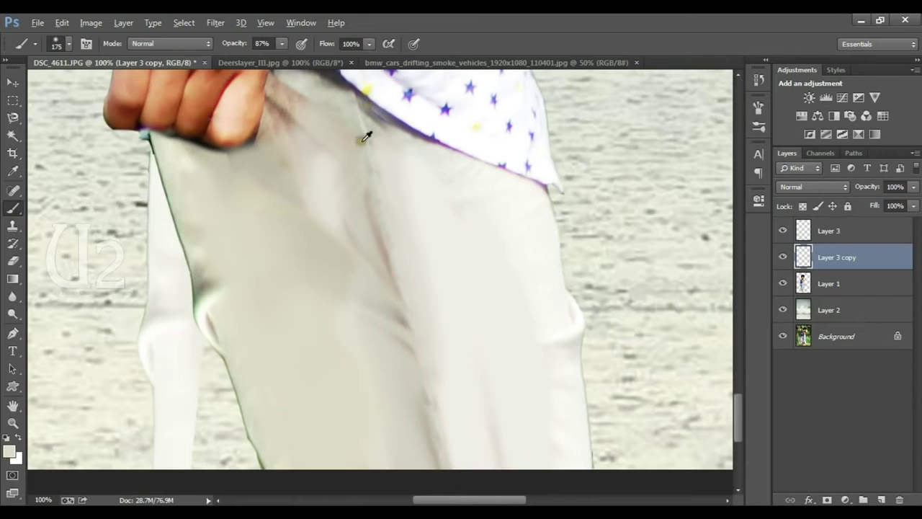
{"action": "left_click_drag", "start_coordinate": [231, 274], "coordinate": [247, 443]}
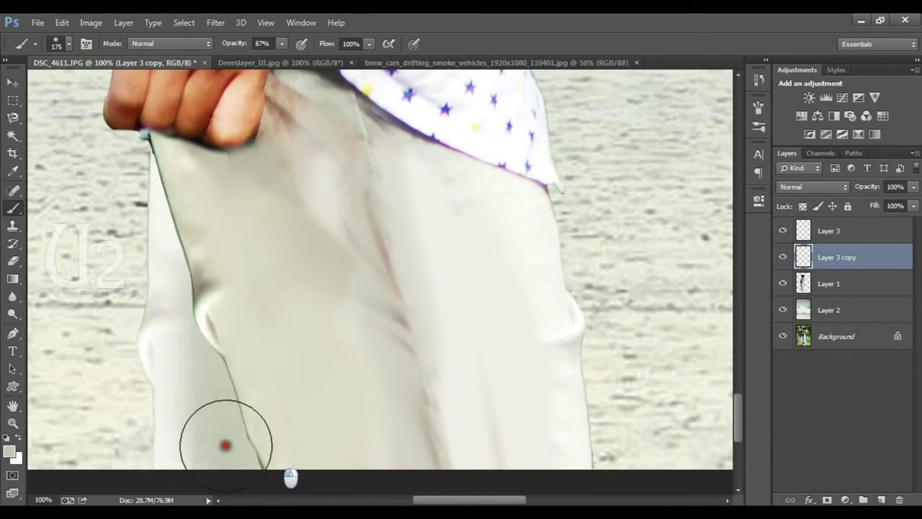
{"action": "key", "text": "ctrl+minus"}
{"action": "key", "text": "ctrl+minus"}
{"action": "key", "text": "ctrl+minus"}
{"action": "key", "text": "ctrl+minus"}
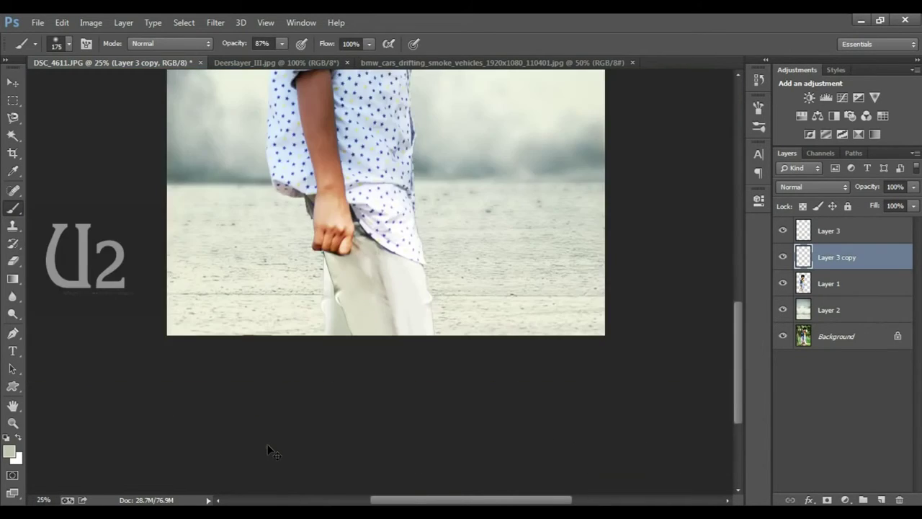
{"action": "key", "text": "ctrl+minus"}
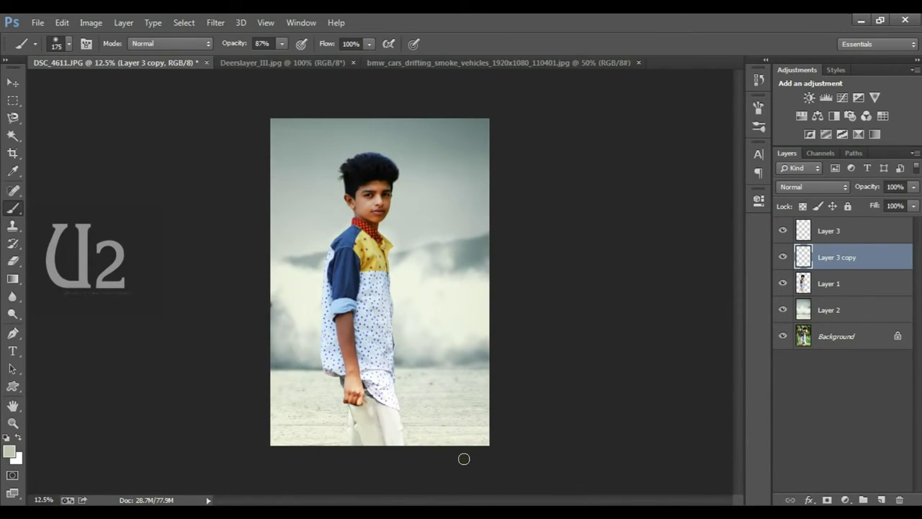
{"action": "key", "text": "ctrl+plus"}
{"action": "key", "text": "ctrl+plus"}
{"action": "key", "text": "ctrl+plus"}
{"action": "key", "text": "ctrl+plus"}
{"action": "scroll", "coordinate": [381, 212], "scroll_direction": "down", "scroll_amount": 2}
{"action": "key", "text": "ctrl+t"}
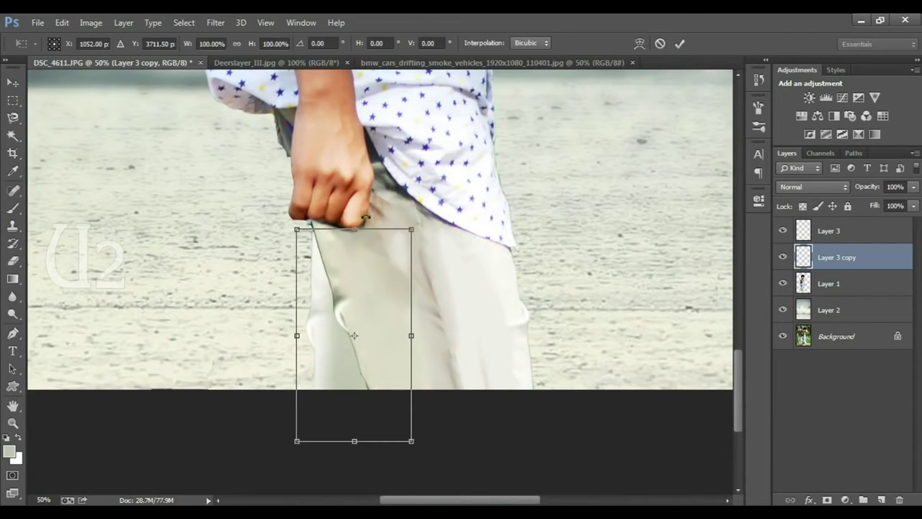
Tilt the Layer 3 copy trouser piece about -4° and nudge it up under the fist.
{"action": "left_click_drag", "start_coordinate": [424, 220], "coordinate": [436, 191]}
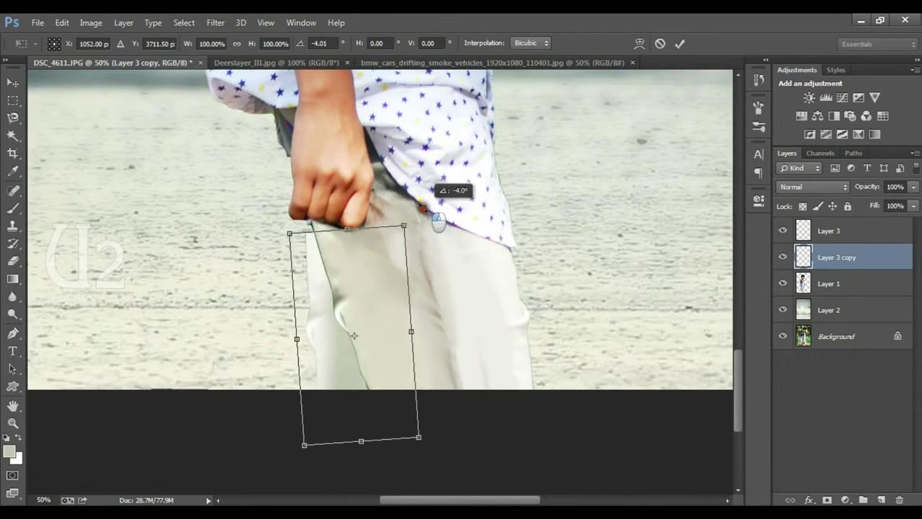
{"action": "left_click_drag", "start_coordinate": [368, 264], "coordinate": [371, 266]}
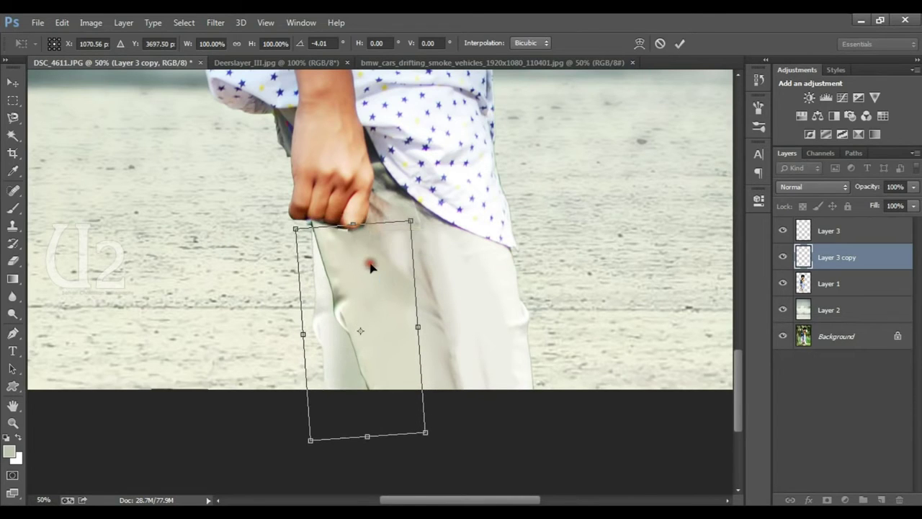
{"action": "key", "text": "Return"}
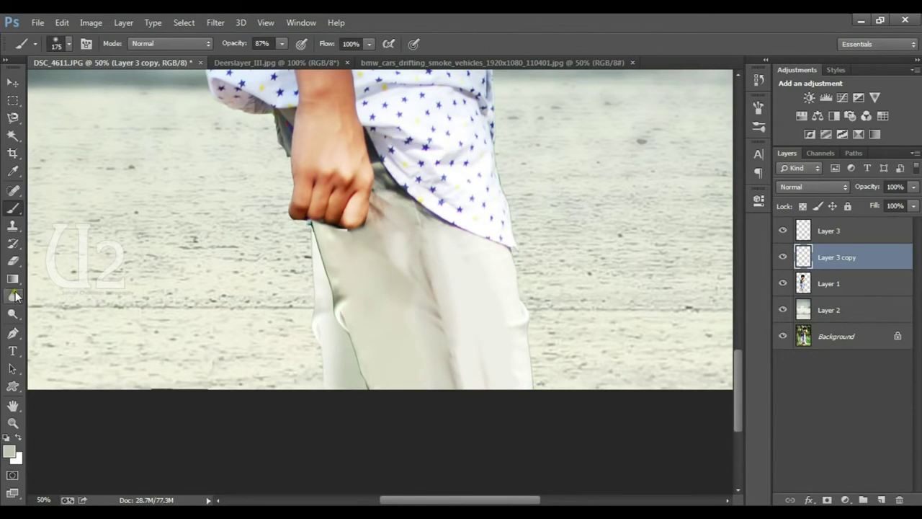
{"action": "left_click", "coordinate": [13, 261]}
{"action": "left_click", "coordinate": [402, 237]}
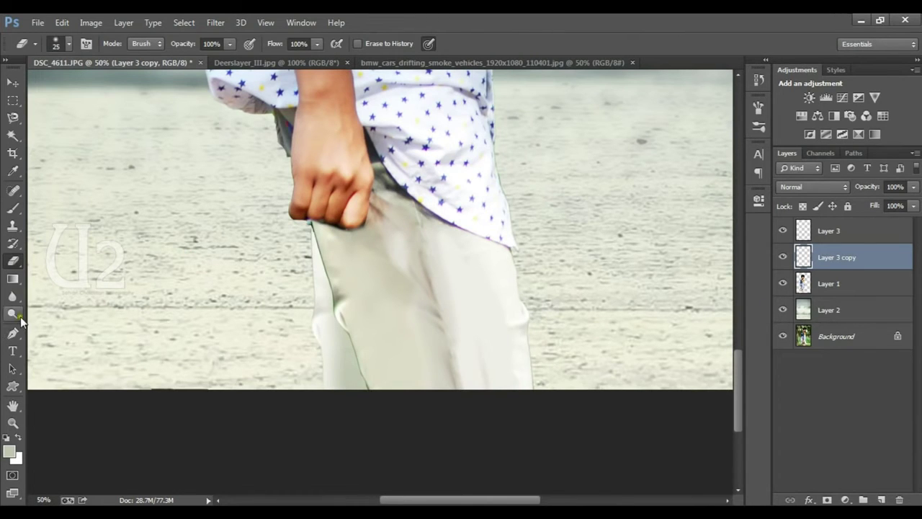
Lighten the left trouser leg up to the fist with a 175 px Dodge brush.
{"action": "left_click", "coordinate": [12, 314]}
{"action": "right_click", "coordinate": [12, 313]}
{"action": "left_click", "coordinate": [69, 328]}
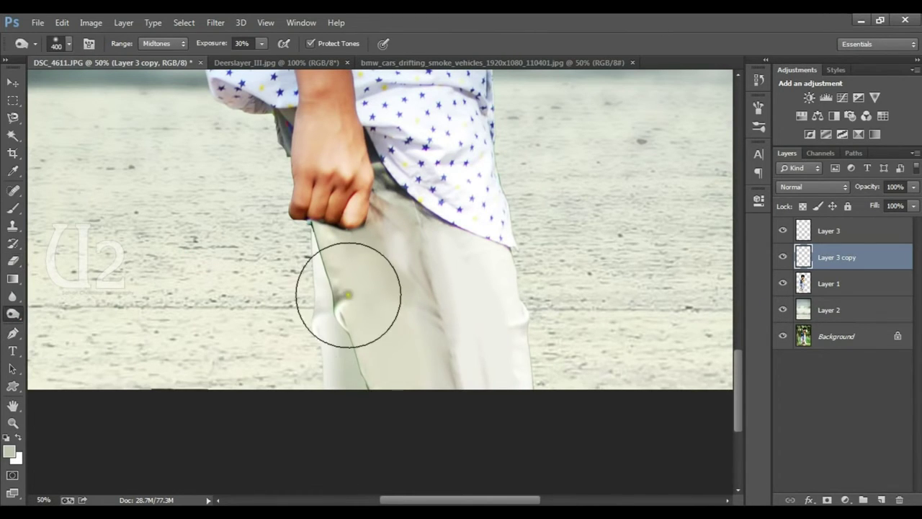
{"action": "key", "text": "bracketleft"}
{"action": "key", "text": "bracketleft"}
{"action": "key", "text": "bracketleft"}
{"action": "key", "text": "bracketleft"}
{"action": "left_click", "coordinate": [360, 343]}
{"action": "mouse_move", "coordinate": [360, 342]}
{"action": "left_mouse_down"}
{"action": "mouse_move", "coordinate": [370, 377]}
{"action": "mouse_move", "coordinate": [320, 200]}
{"action": "mouse_move", "coordinate": [340, 365]}
{"action": "mouse_move", "coordinate": [305, 288]}
{"action": "left_mouse_up"}
{"action": "key", "text": "ctrl+minus"}
{"action": "key", "text": "ctrl+minus"}
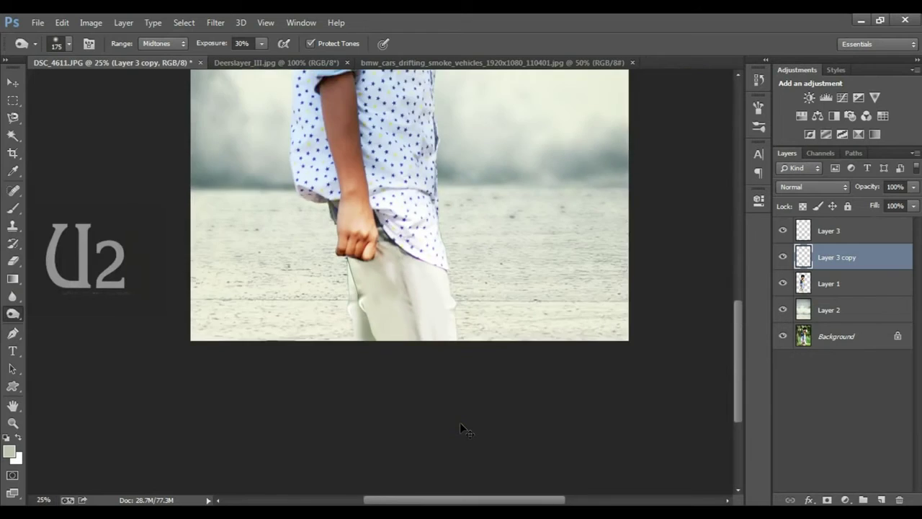
{"action": "key", "text": "ctrl+minus"}
{"action": "key", "text": "ctrl+minus"}
{"action": "key", "text": "ctrl+plus"}
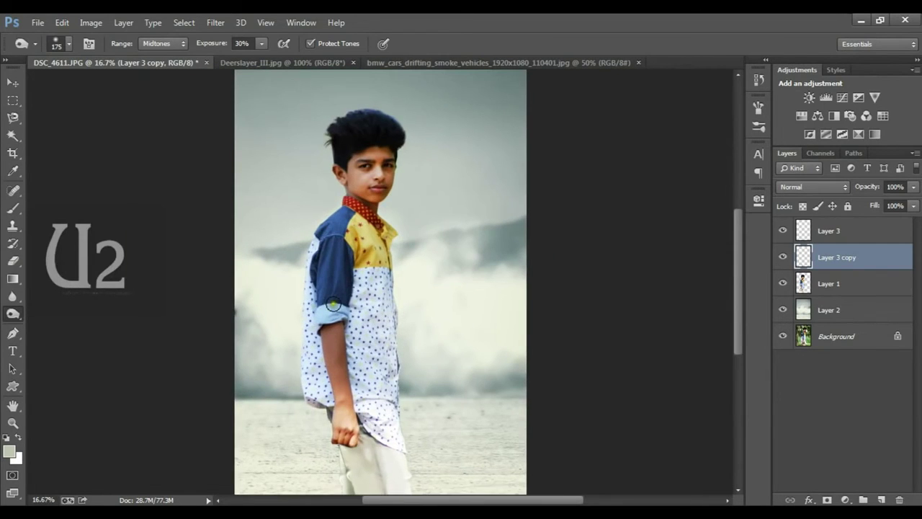
Select Layer 3 and hide it to compare the trousers.
{"action": "scroll", "coordinate": [336, 324], "scroll_direction": "down", "scroll_amount": 1}
{"action": "scroll", "coordinate": [335, 323], "scroll_direction": "down", "scroll_amount": 2}
{"action": "key", "text": "v"}
{"action": "left_click", "coordinate": [390, 420]}
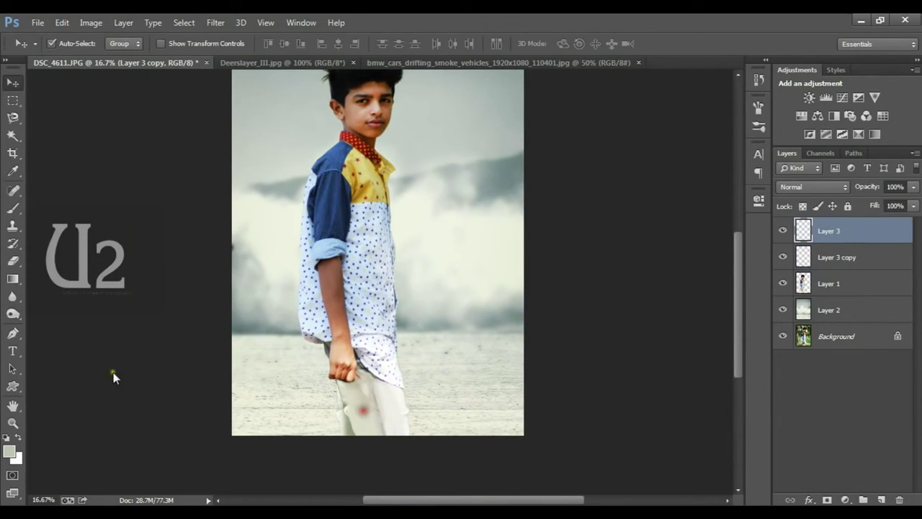
{"action": "key", "text": "o"}
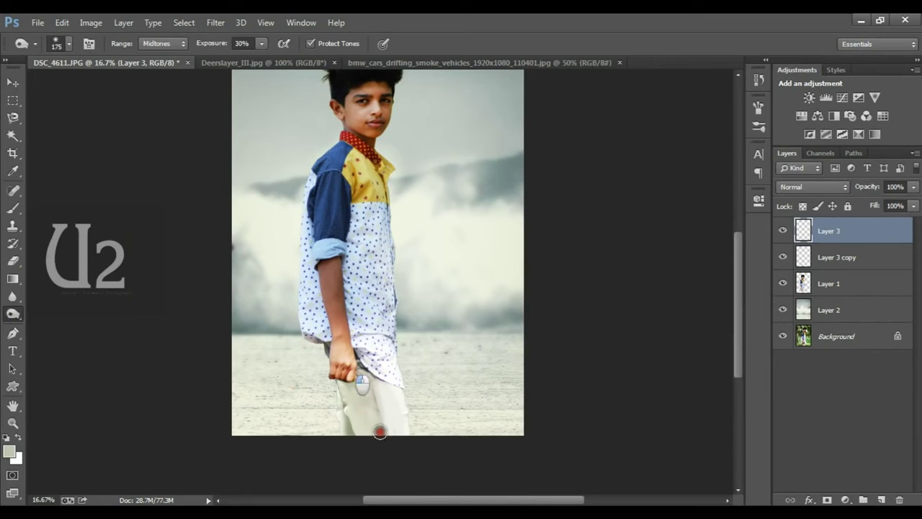
{"action": "left_click", "coordinate": [784, 235]}
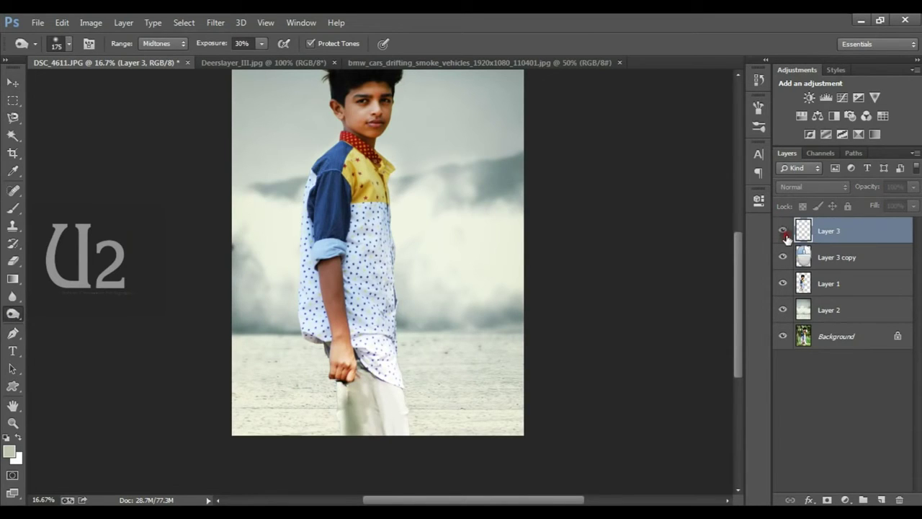
{"action": "left_click", "coordinate": [784, 233]}
{"action": "left_click", "coordinate": [785, 285]}
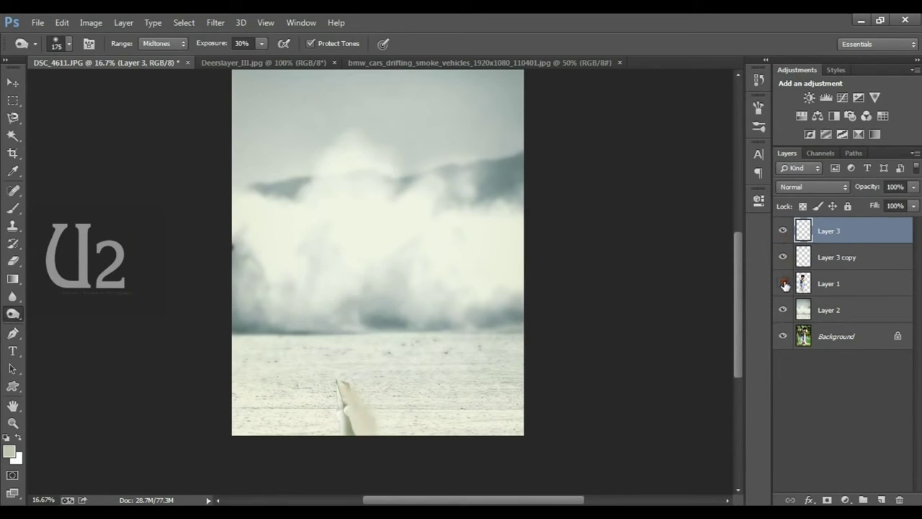
{"action": "left_click", "coordinate": [835, 284]}
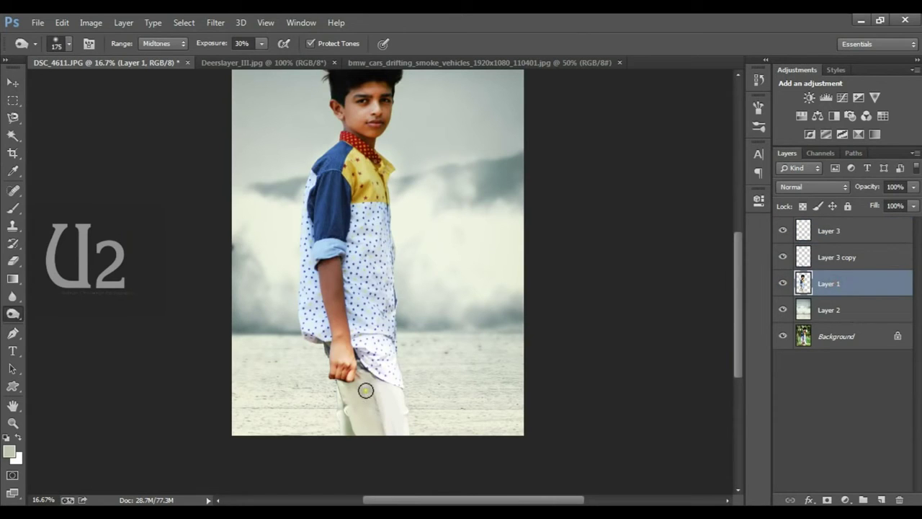
{"action": "key", "text": "bracketright"}
{"action": "key", "text": "bracketright"}
{"action": "key", "text": "bracketright"}
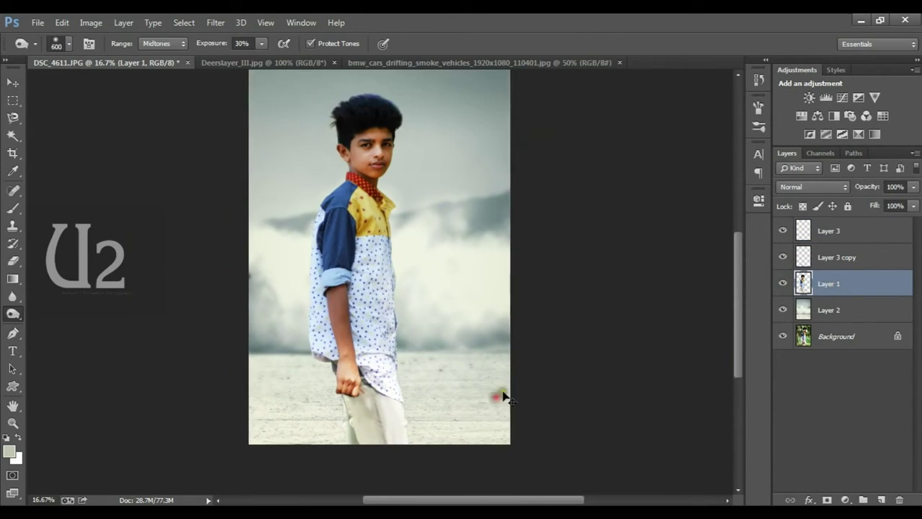
{"action": "key", "text": "ctrl+minus"}
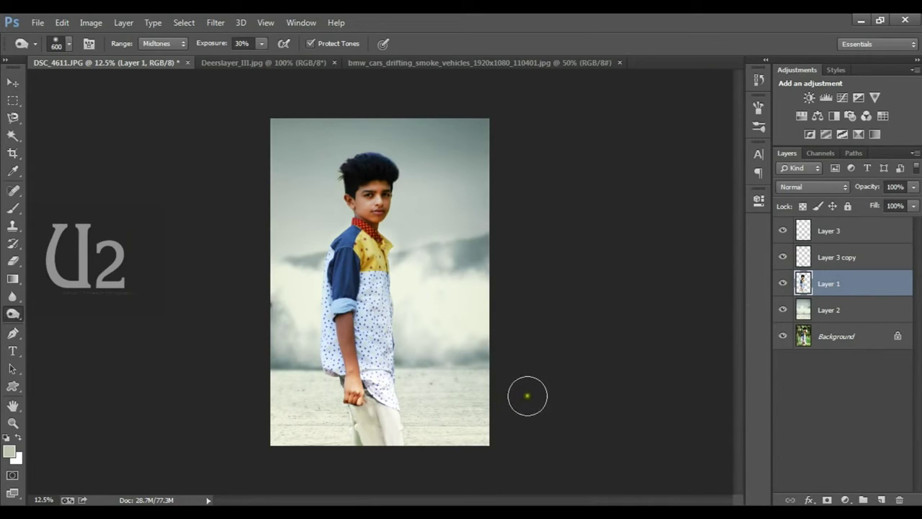
{"action": "left_click", "coordinate": [297, 68]}
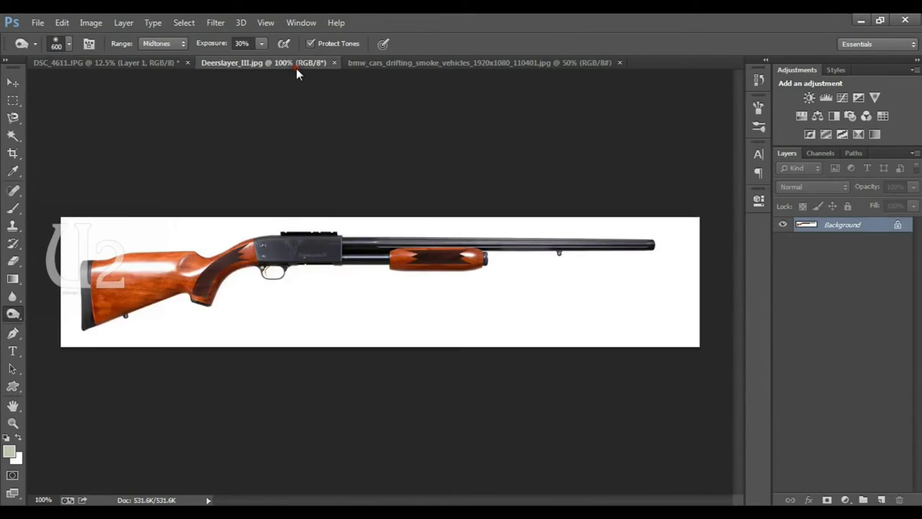
Unlock the shotgun's Background as Layer 0 and delete its contiguous white background.
{"action": "left_click", "coordinate": [11, 141]}
{"action": "left_click", "coordinate": [196, 245]}
{"action": "double_click", "coordinate": [887, 230]}
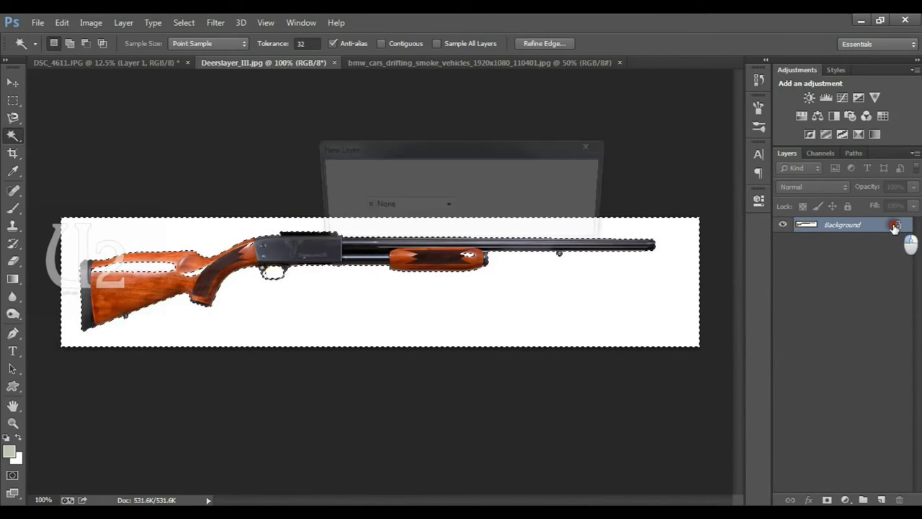
{"action": "key", "text": "Return"}
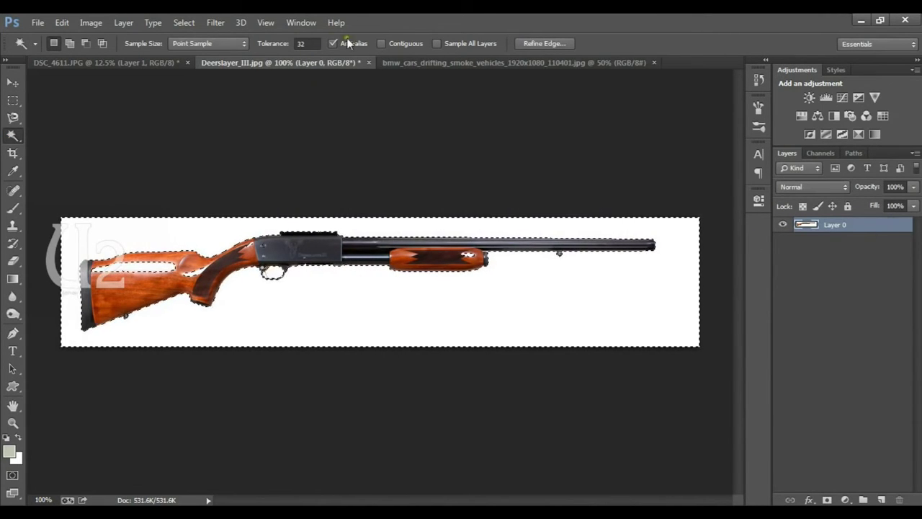
{"action": "left_click", "coordinate": [387, 42]}
{"action": "left_click", "coordinate": [193, 239]}
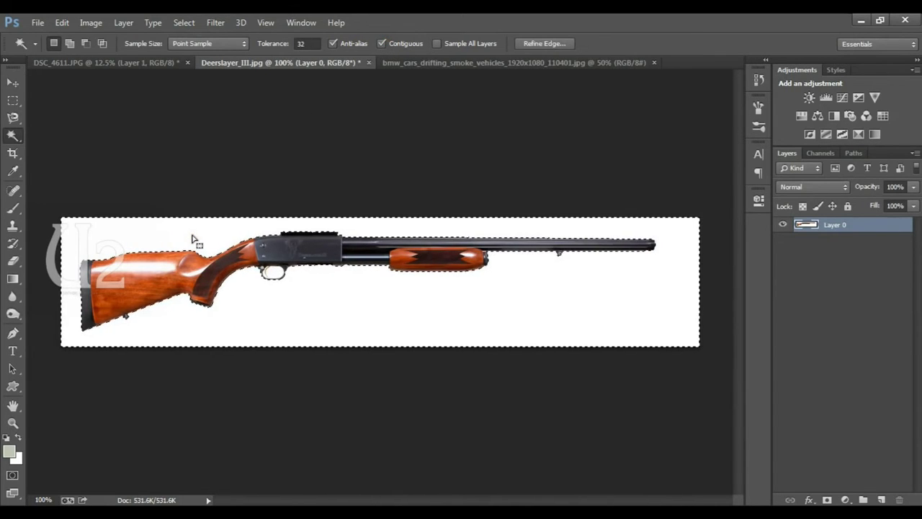
{"action": "key", "text": "Delete"}
{"action": "key", "text": "ctrl+d"}
Drag the cut-out shotgun into the DSC_4611 boy photo.
{"action": "key", "text": "v"}
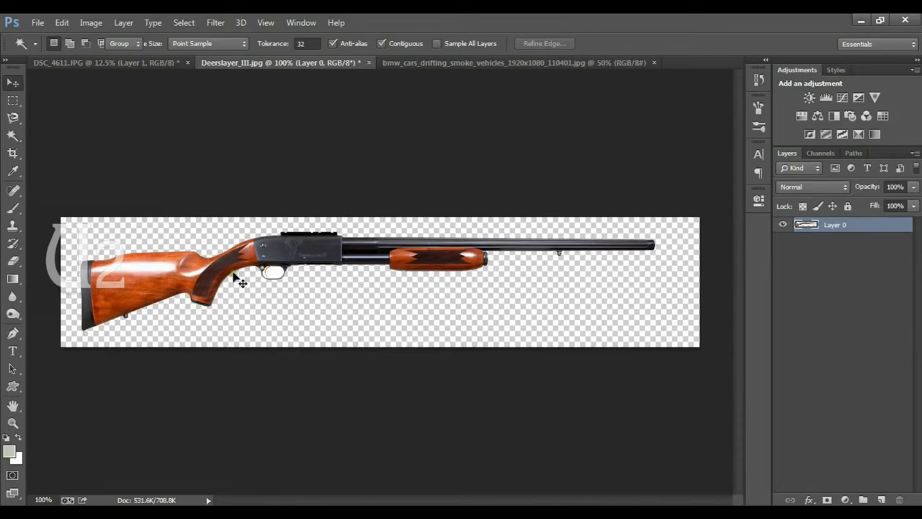
{"action": "mouse_move", "coordinate": [238, 277]}
{"action": "left_mouse_down"}
{"action": "mouse_move", "coordinate": [115, 61]}
{"action": "mouse_move", "coordinate": [415, 373]}
{"action": "left_mouse_up"}
{"action": "key", "text": "ctrl+t"}
Rotate the shotgun about 18.8°, enlarge it, and move it diagonally into the boy's fist.
{"action": "left_click_drag", "start_coordinate": [459, 395], "coordinate": [439, 413]}
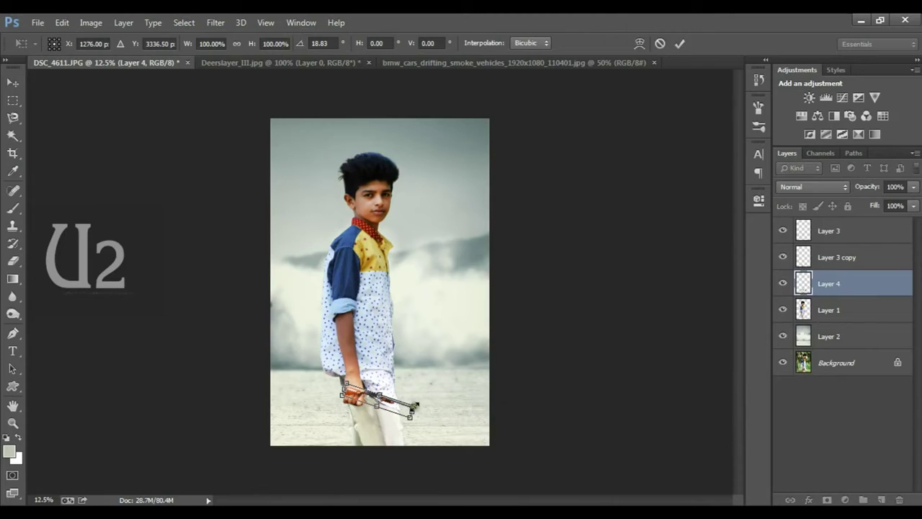
{"action": "left_click_drag", "start_coordinate": [411, 417], "coordinate": [500, 482]}
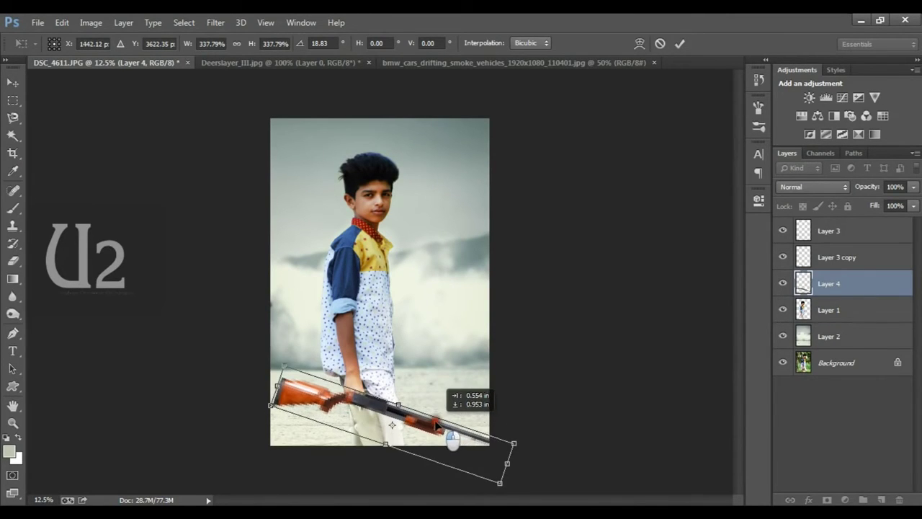
{"action": "left_click_drag", "start_coordinate": [438, 430], "coordinate": [439, 424]}
{"action": "left_click_drag", "start_coordinate": [498, 483], "coordinate": [464, 435]}
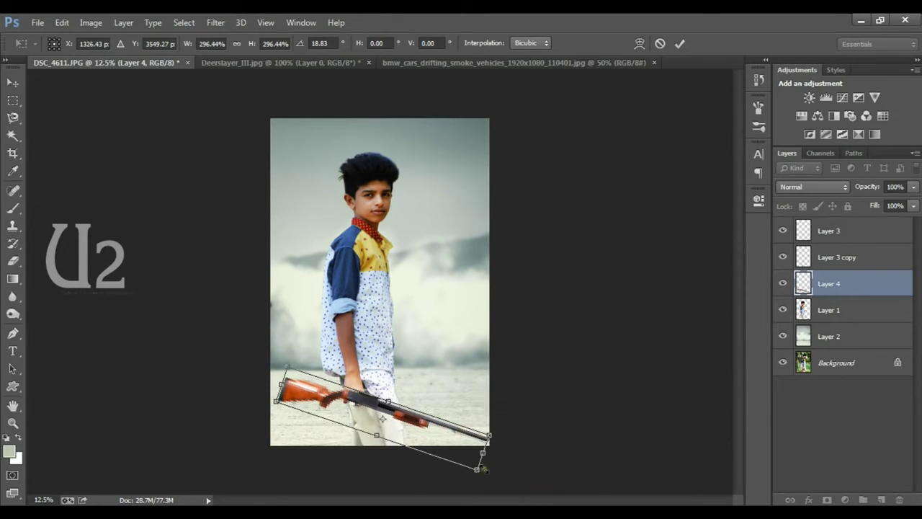
{"action": "left_click_drag", "start_coordinate": [480, 471], "coordinate": [488, 482]}
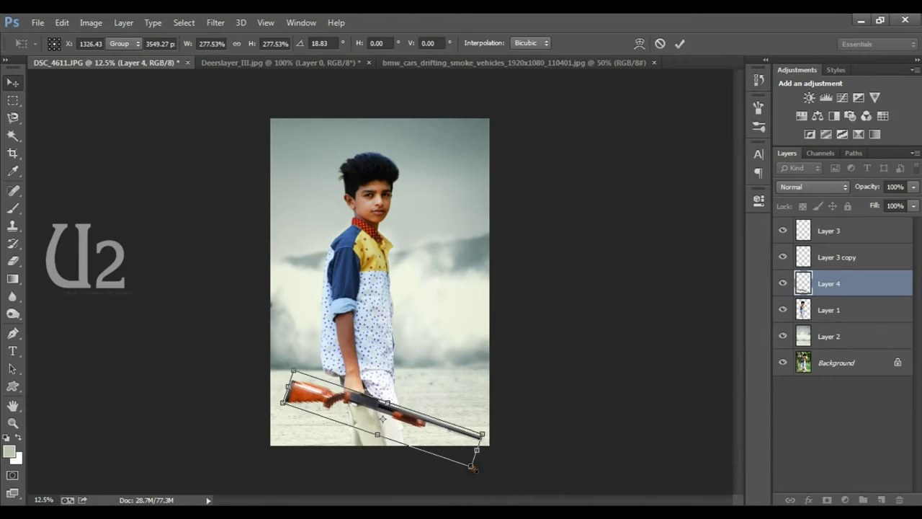
{"action": "key", "text": "Return"}
{"action": "left_click_drag", "start_coordinate": [408, 424], "coordinate": [457, 406]}
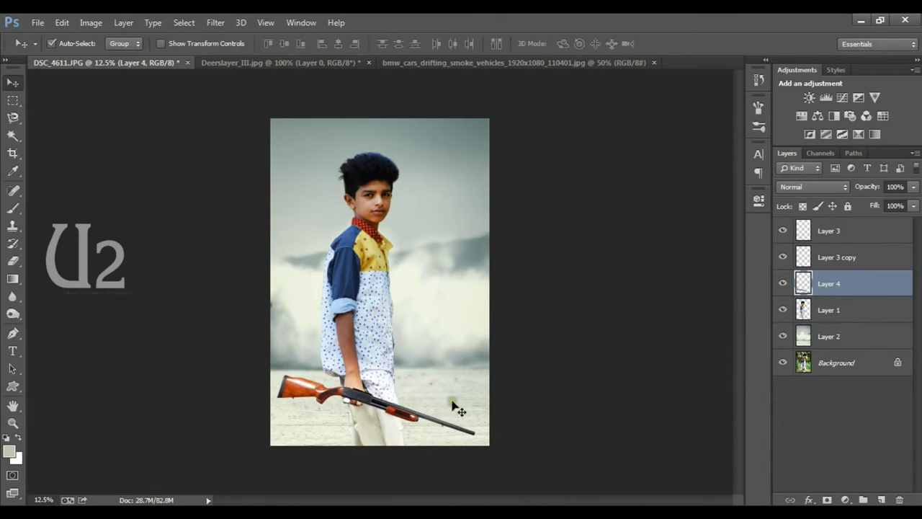
{"action": "scroll", "coordinate": [454, 399], "scroll_direction": "up", "scroll_amount": 2}
Shift-nudge the Layer 4 shotgun left then right so its grip sits in the fist.
{"action": "scroll", "coordinate": [459, 410], "scroll_direction": "up", "scroll_amount": 2}
{"action": "scroll", "coordinate": [377, 303], "scroll_direction": "up", "scroll_amount": 2}
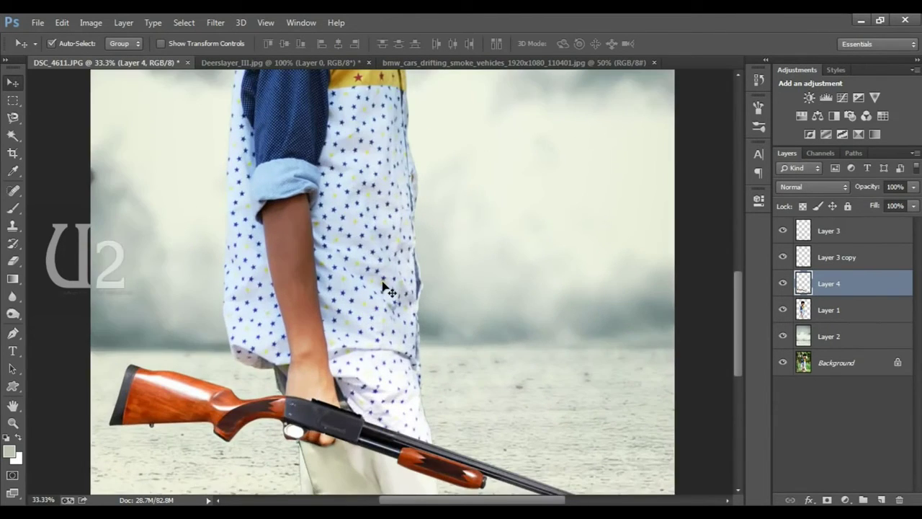
{"action": "scroll", "coordinate": [385, 284], "scroll_direction": "up", "scroll_amount": 2}
{"action": "scroll", "coordinate": [385, 288], "scroll_direction": "down", "scroll_amount": 3}
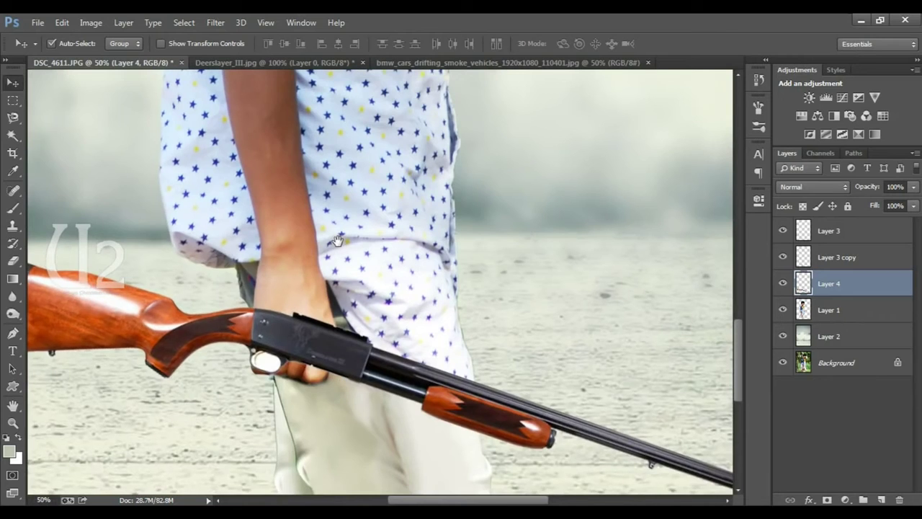
{"action": "scroll", "coordinate": [380, 278], "scroll_direction": "up", "scroll_amount": 1}
{"action": "key", "text": "ctrl+minus"}
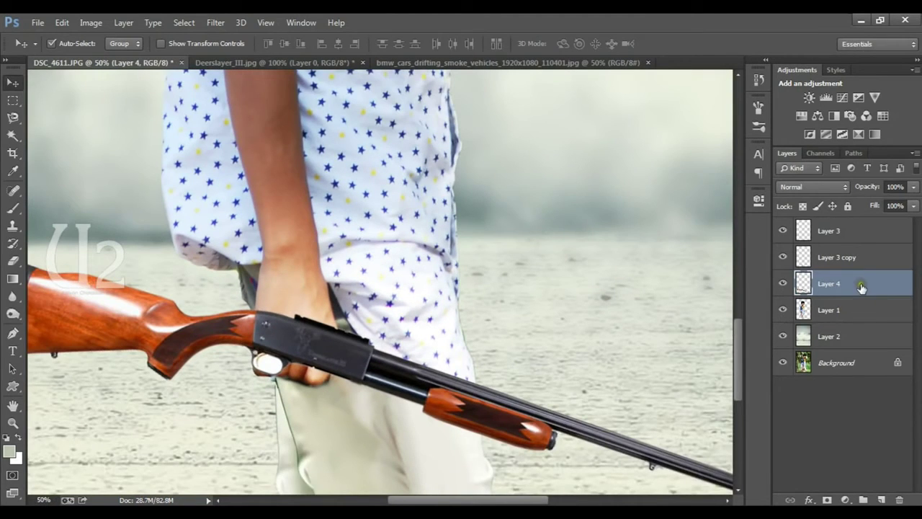
{"action": "mouse_move", "coordinate": [862, 287]}
{"action": "left_mouse_down"}
{"action": "mouse_move", "coordinate": [868, 320]}
{"action": "mouse_move", "coordinate": [828, 273]}
{"action": "left_mouse_up"}
{"action": "key", "text": "shift+Left"}
{"action": "key", "text": "shift+Left"}
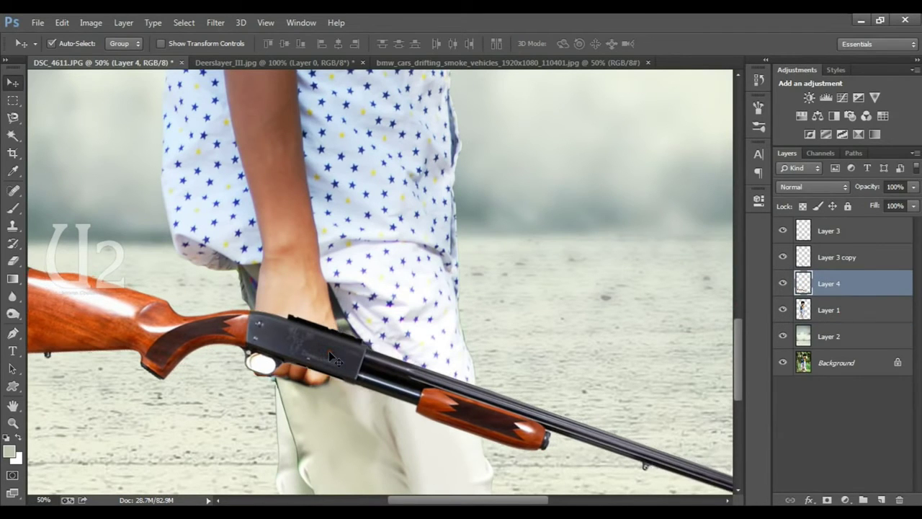
{"action": "key", "text": "ctrl+minus"}
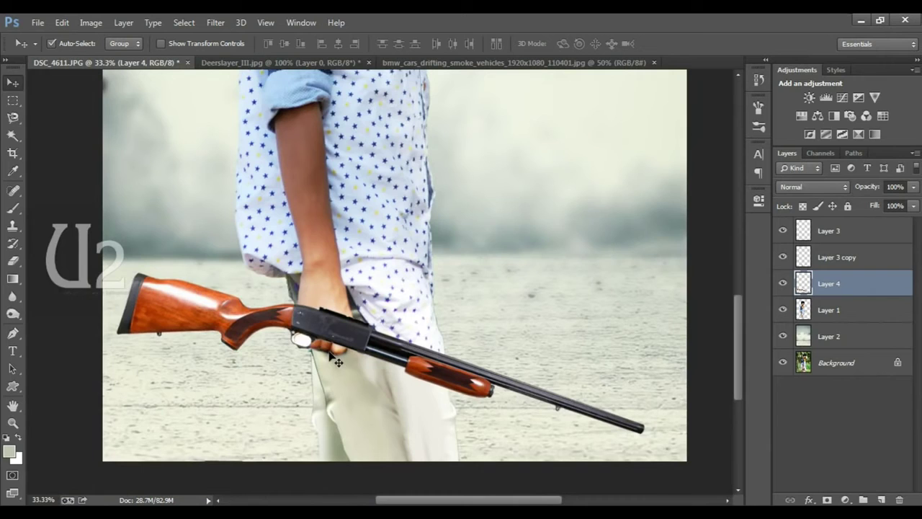
{"action": "key", "text": "shift+Right"}
{"action": "key", "text": "shift+Right"}
{"action": "key", "text": "shift+Right"}
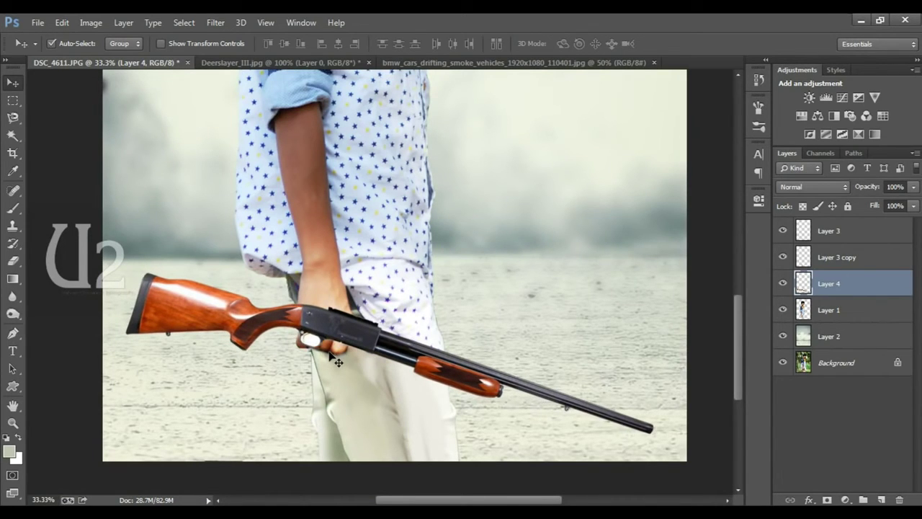
{"action": "key", "text": "ctrl+plus"}
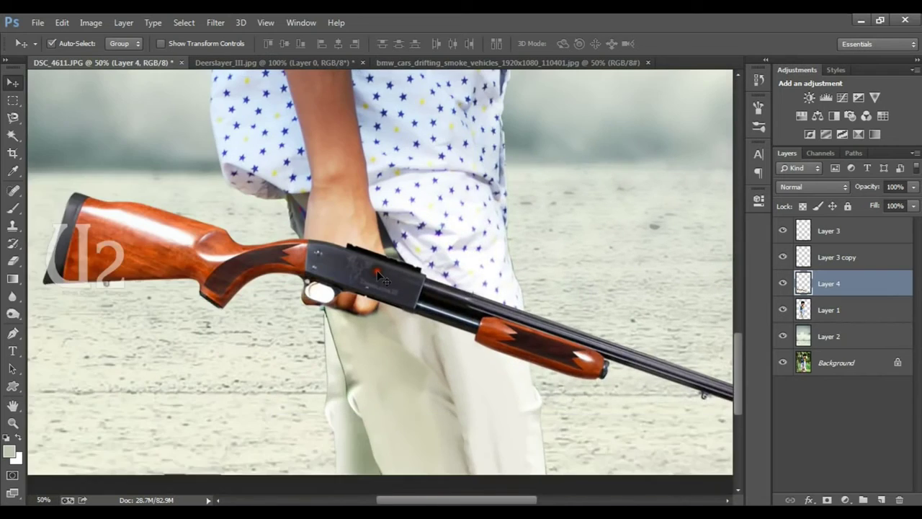
{"action": "key", "text": "ctrl+plus"}
{"action": "key", "text": "ctrl+plus"}
{"action": "key", "text": "ctrl+plus"}
Lower Layer 4's fill to 35% and switch to a fine size-8 brush.
{"action": "left_click", "coordinate": [914, 206]}
{"action": "left_click_drag", "start_coordinate": [910, 221], "coordinate": [869, 221]}
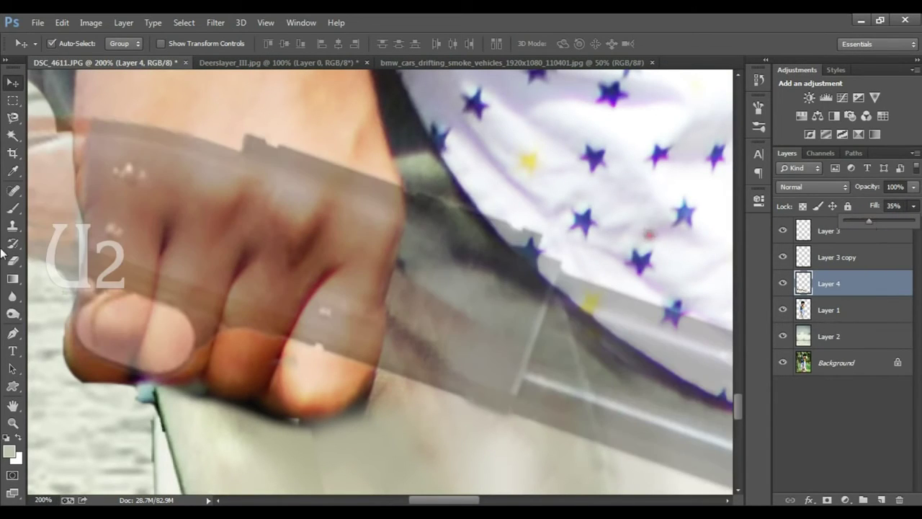
{"action": "left_click", "coordinate": [13, 207]}
{"action": "left_click_drag", "start_coordinate": [16, 209], "coordinate": [203, 209]}
{"action": "key", "text": "bracketleft"}
{"action": "key", "text": "bracketleft"}
{"action": "key", "text": "bracketleft"}
{"action": "key", "text": "bracketleft"}
{"action": "key", "text": "bracketleft"}
{"action": "key", "text": "bracketleft"}
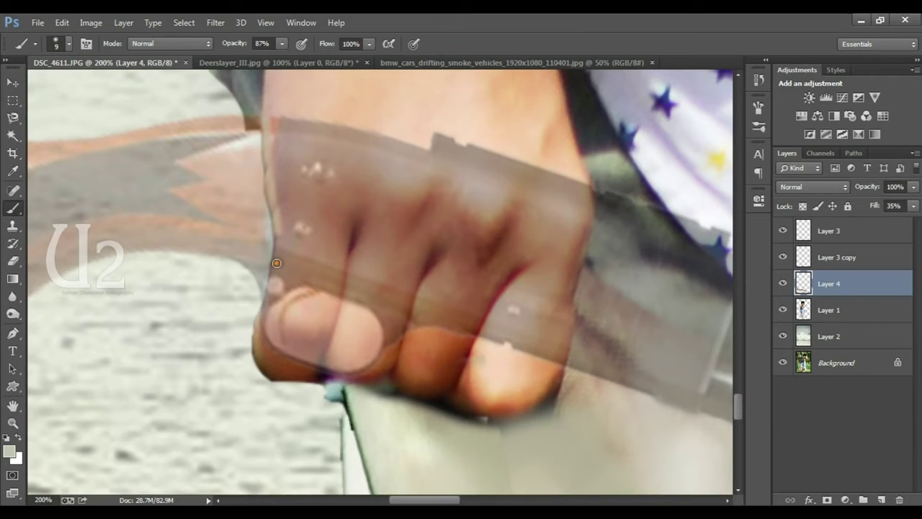
Paint a thin outline around the boy's fist on the gun layer: lower-left edge, bottom and right side.
{"action": "left_click_drag", "start_coordinate": [256, 337], "coordinate": [323, 376]}
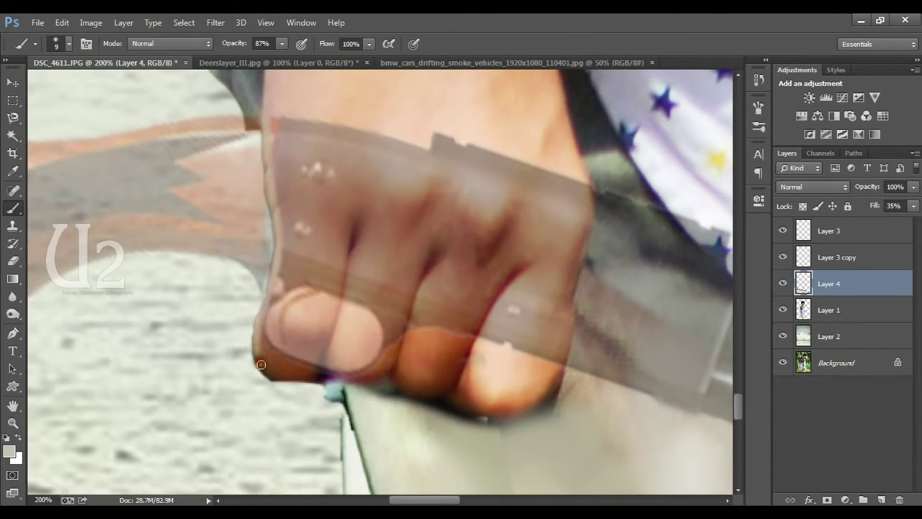
{"action": "left_click_drag", "start_coordinate": [323, 377], "coordinate": [454, 388]}
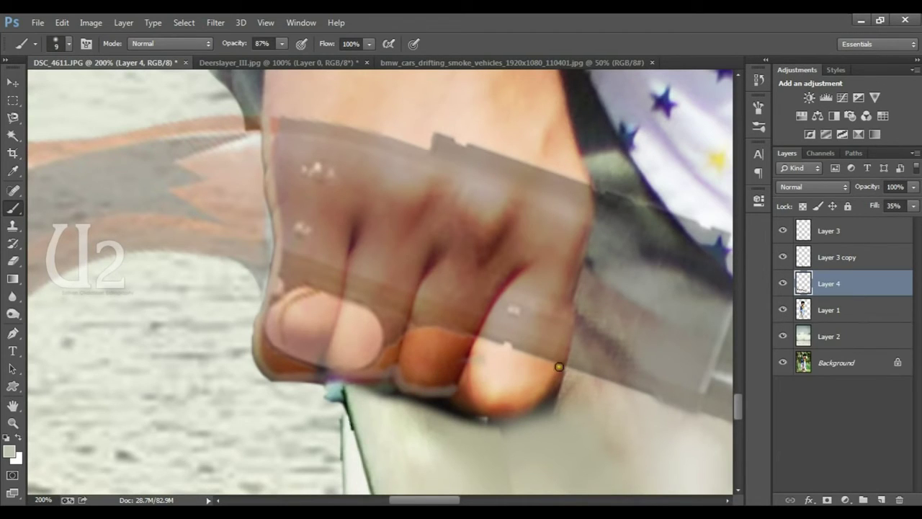
{"action": "mouse_move", "coordinate": [571, 291]}
{"action": "left_mouse_down"}
{"action": "mouse_move", "coordinate": [576, 261]}
{"action": "mouse_move", "coordinate": [601, 251]}
{"action": "mouse_move", "coordinate": [584, 185]}
{"action": "mouse_move", "coordinate": [537, 119]}
{"action": "left_mouse_up"}
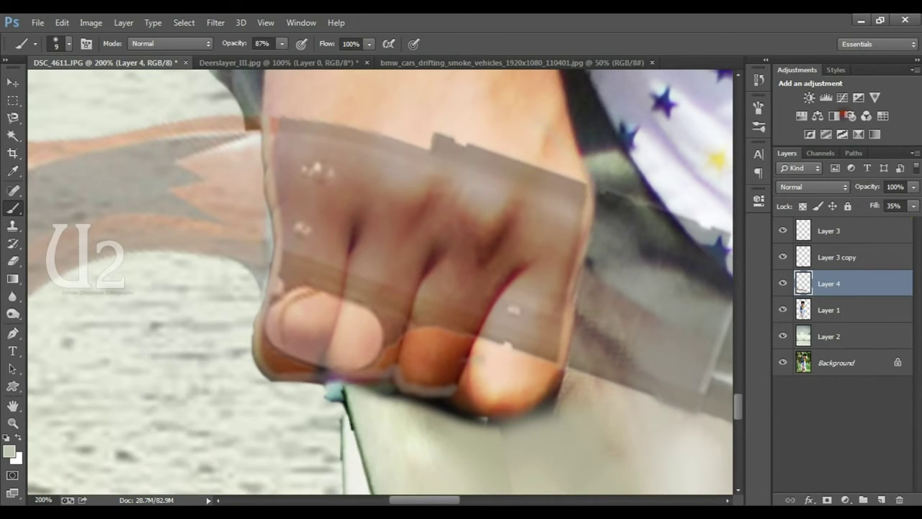
Check the traced outline by previewing and hiding the gun, keeping fill at 35%.
{"action": "left_click", "coordinate": [913, 207]}
{"action": "left_click_drag", "start_coordinate": [870, 220], "coordinate": [917, 220]}
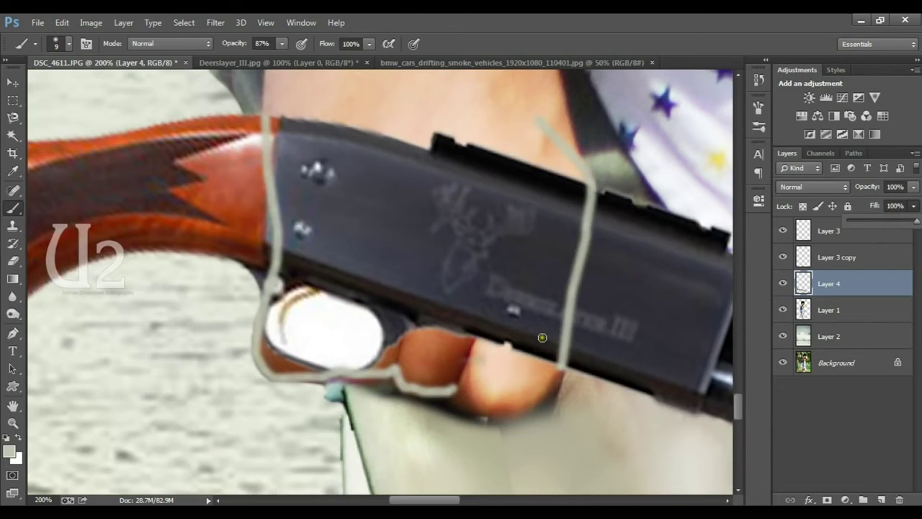
{"action": "key", "text": "Escape"}
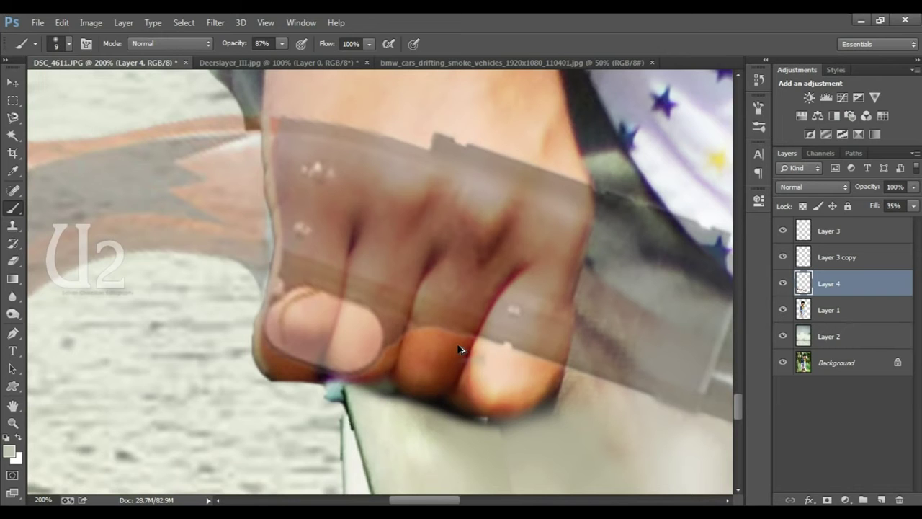
{"action": "left_click", "coordinate": [779, 285]}
{"action": "left_click", "coordinate": [778, 285]}
{"action": "key", "text": "ctrl+minus"}
{"action": "key", "text": "ctrl+minus"}
{"action": "key", "text": "ctrl+minus"}
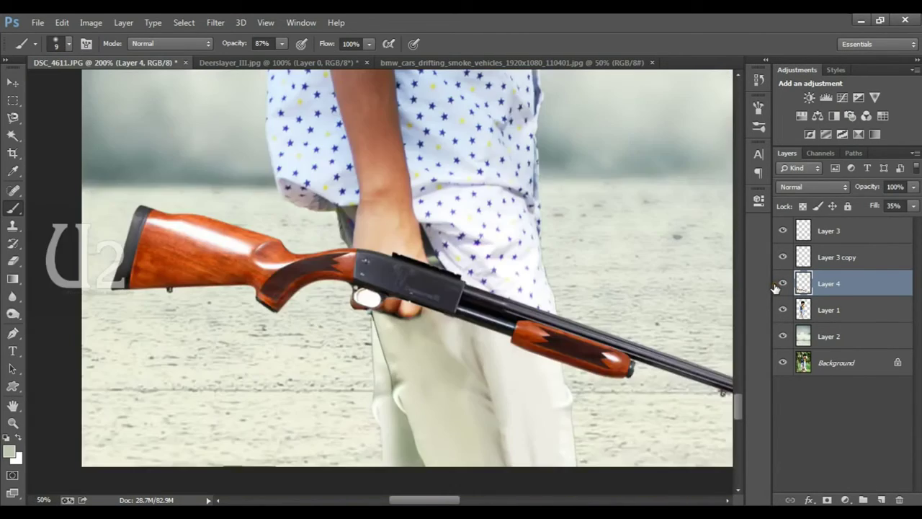
{"action": "key", "text": "ctrl+minus"}
{"action": "key", "text": "ctrl+plus"}
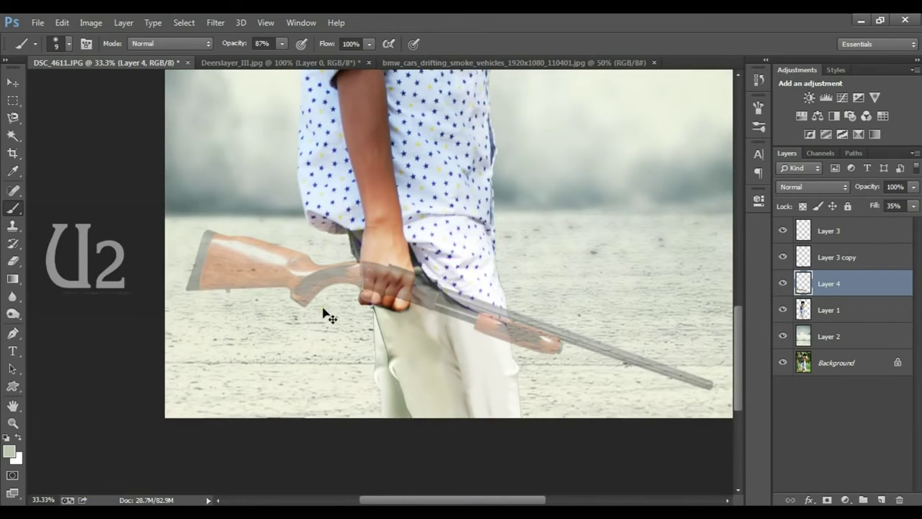
{"action": "key", "text": "ctrl+plus"}
{"action": "key", "text": "ctrl+plus"}
{"action": "key", "text": "ctrl+plus"}
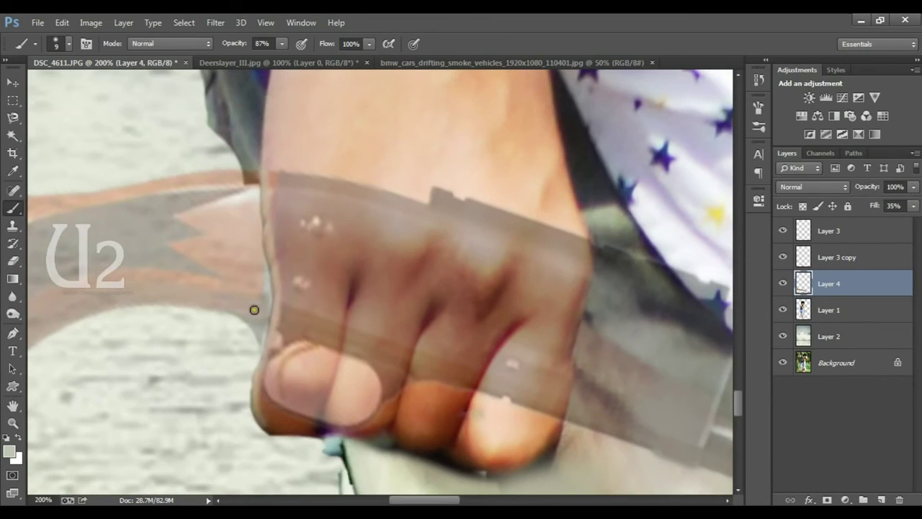
Erase the gun along the fist's left and right edges with a small eraser.
{"action": "key", "text": "e"}
{"action": "mouse_move", "coordinate": [268, 188]}
{"action": "left_mouse_down"}
{"action": "mouse_move", "coordinate": [284, 302]}
{"action": "mouse_move", "coordinate": [259, 426]}
{"action": "mouse_move", "coordinate": [306, 408]}
{"action": "left_mouse_up"}
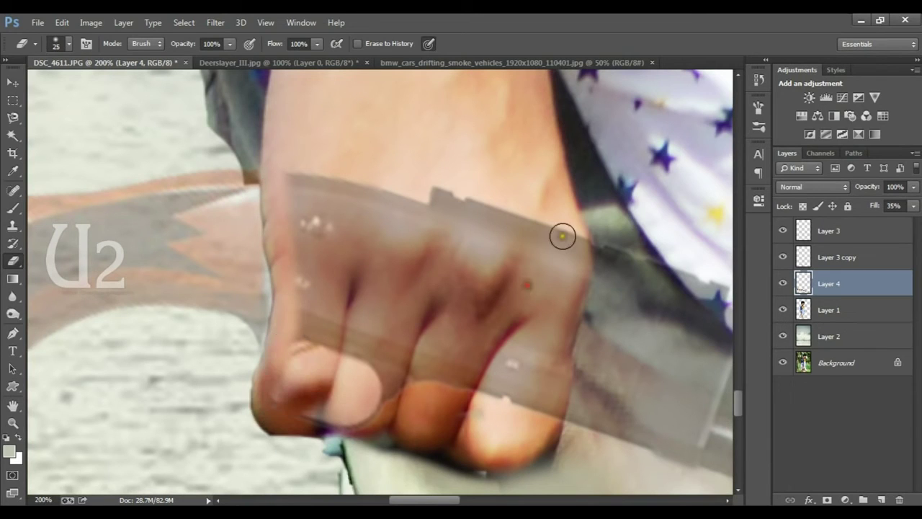
{"action": "key", "text": "bracketleft"}
{"action": "key", "text": "bracketleft"}
{"action": "key", "text": "bracketleft"}
{"action": "mouse_move", "coordinate": [588, 266]}
{"action": "left_mouse_down"}
{"action": "mouse_move", "coordinate": [556, 439]}
{"action": "mouse_move", "coordinate": [591, 417]}
{"action": "left_mouse_up"}
Restore Layer 4 fill to 100% and erase the gun's edge and white blob over the fingers.
{"action": "left_click", "coordinate": [915, 208]}
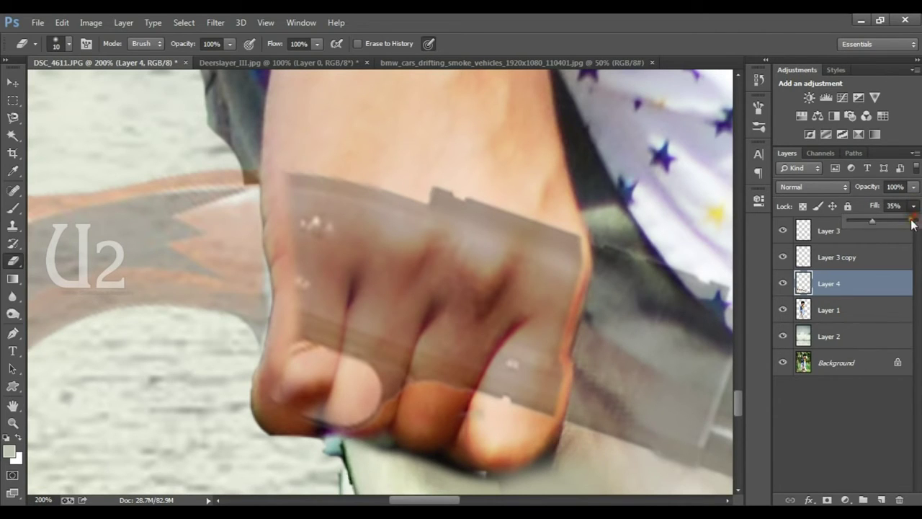
{"action": "left_click", "coordinate": [913, 220]}
{"action": "key", "text": "bracketright"}
{"action": "mouse_move", "coordinate": [293, 169]}
{"action": "left_mouse_down"}
{"action": "mouse_move", "coordinate": [296, 329]}
{"action": "mouse_move", "coordinate": [321, 264]}
{"action": "mouse_move", "coordinate": [315, 443]}
{"action": "mouse_move", "coordinate": [370, 381]}
{"action": "mouse_move", "coordinate": [307, 354]}
{"action": "mouse_move", "coordinate": [309, 185]}
{"action": "mouse_move", "coordinate": [372, 283]}
{"action": "mouse_move", "coordinate": [414, 282]}
{"action": "mouse_move", "coordinate": [393, 248]}
{"action": "mouse_move", "coordinate": [434, 212]}
{"action": "mouse_move", "coordinate": [437, 145]}
{"action": "mouse_move", "coordinate": [488, 430]}
{"action": "mouse_move", "coordinate": [476, 188]}
{"action": "mouse_move", "coordinate": [457, 185]}
{"action": "mouse_move", "coordinate": [568, 218]}
{"action": "mouse_move", "coordinate": [593, 249]}
{"action": "mouse_move", "coordinate": [552, 363]}
{"action": "mouse_move", "coordinate": [568, 247]}
{"action": "mouse_move", "coordinate": [545, 361]}
{"action": "mouse_move", "coordinate": [541, 227]}
{"action": "mouse_move", "coordinate": [496, 366]}
{"action": "mouse_move", "coordinate": [525, 344]}
{"action": "mouse_move", "coordinate": [548, 168]}
{"action": "left_mouse_up"}
{"action": "key", "text": "bracketright"}
{"action": "key", "text": "bracketleft"}
{"action": "key", "text": "ctrl+minus"}
{"action": "key", "text": "ctrl+minus"}
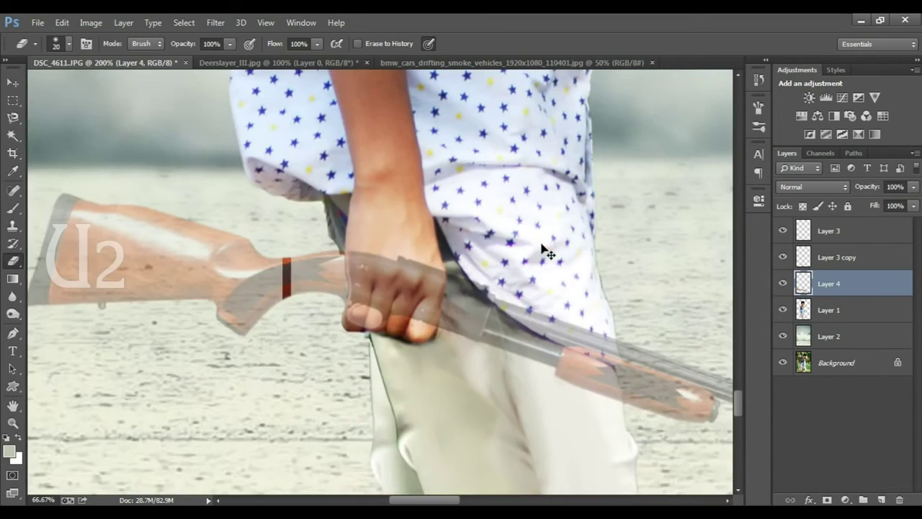
{"action": "key", "text": "ctrl+minus"}
{"action": "key", "text": "ctrl+minus"}
{"action": "key", "text": "ctrl+minus"}
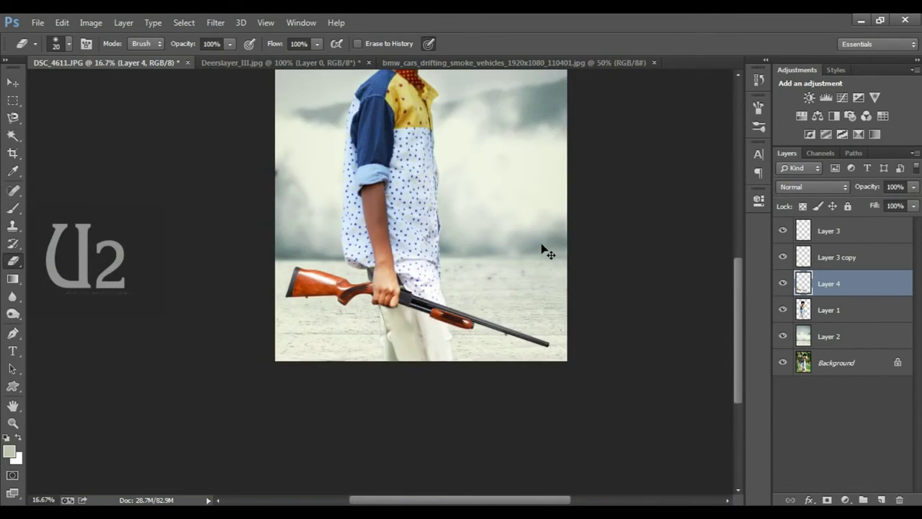
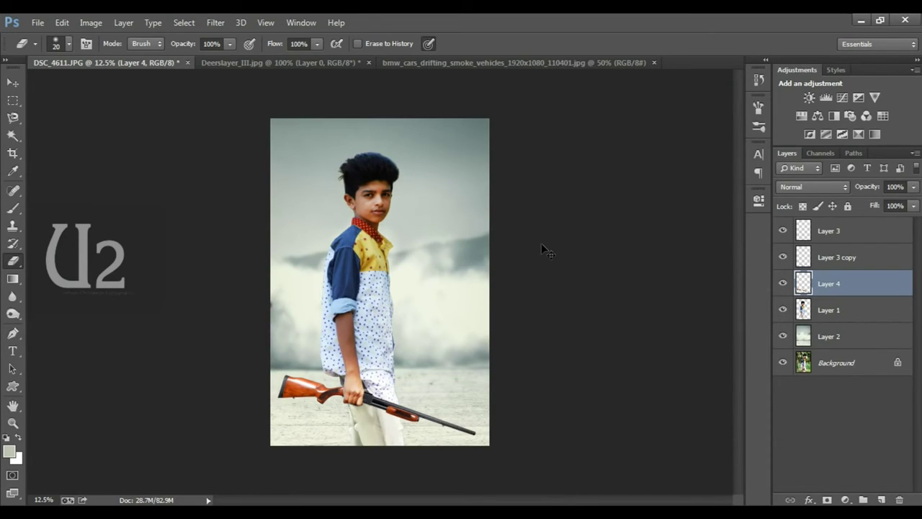
Zoom in on the hand and nudge the Layer 4 shotgun sideways to fit the grip.
{"action": "key", "text": "ctrl+plus"}
{"action": "key", "text": "ctrl+plus"}
{"action": "key", "text": "ctrl+plus"}
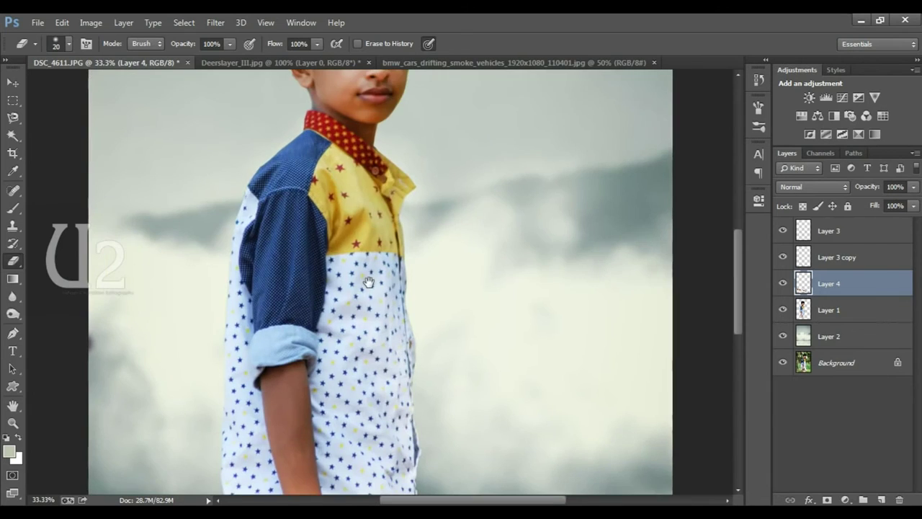
{"action": "scroll", "coordinate": [315, 208], "scroll_direction": "down", "scroll_amount": 8}
{"action": "key", "text": "ctrl+plus"}
{"action": "key", "text": "ctrl+plus"}
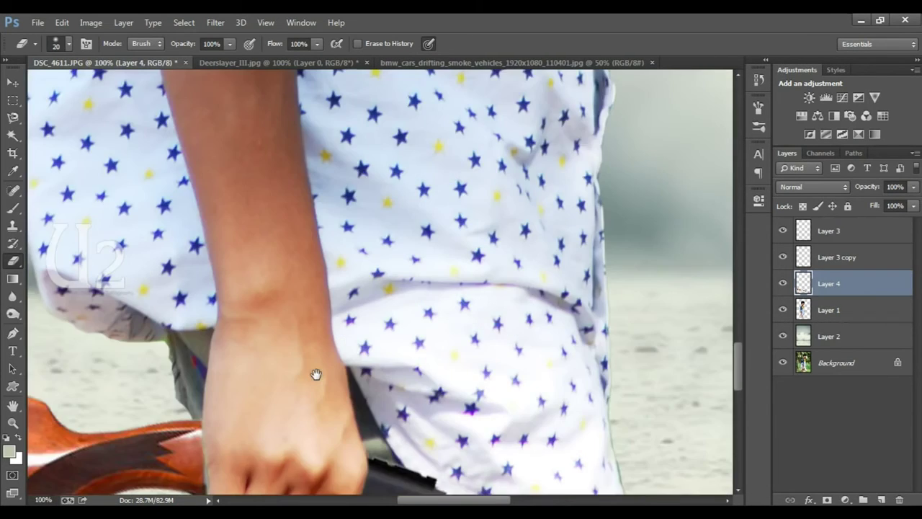
{"action": "key", "text": "ctrl+plus"}
{"action": "key", "text": "ctrl+plus"}
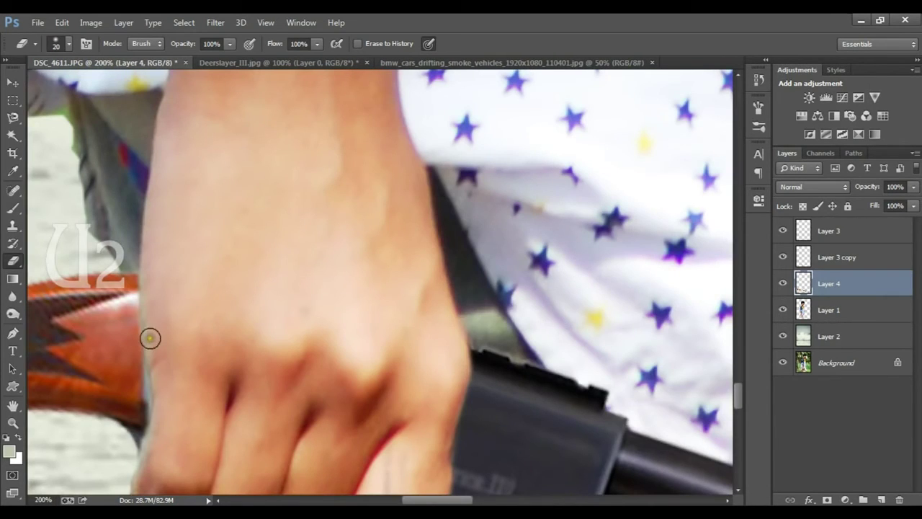
{"action": "key", "text": "v"}
{"action": "key", "text": "shift+Right"}
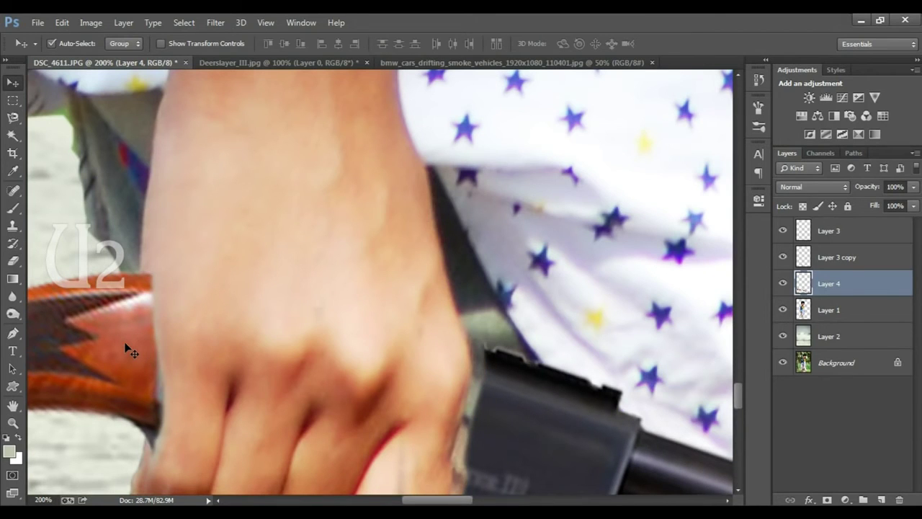
{"action": "key", "text": "shift+Left"}
{"action": "key", "text": "shift+Right"}
Narrow the shotgun to W 99.32% from its stock end and nudge it left.
{"action": "key", "text": "ctrl+minus"}
{"action": "key", "text": "ctrl+minus"}
{"action": "key", "text": "ctrl+minus"}
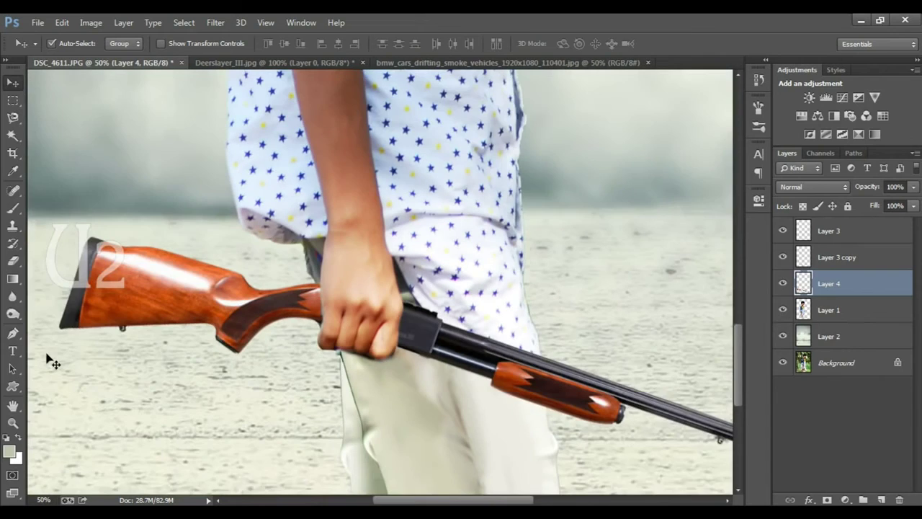
{"action": "key", "text": "ctrl+t"}
{"action": "left_click_drag", "start_coordinate": [59, 353], "coordinate": [66, 359]}
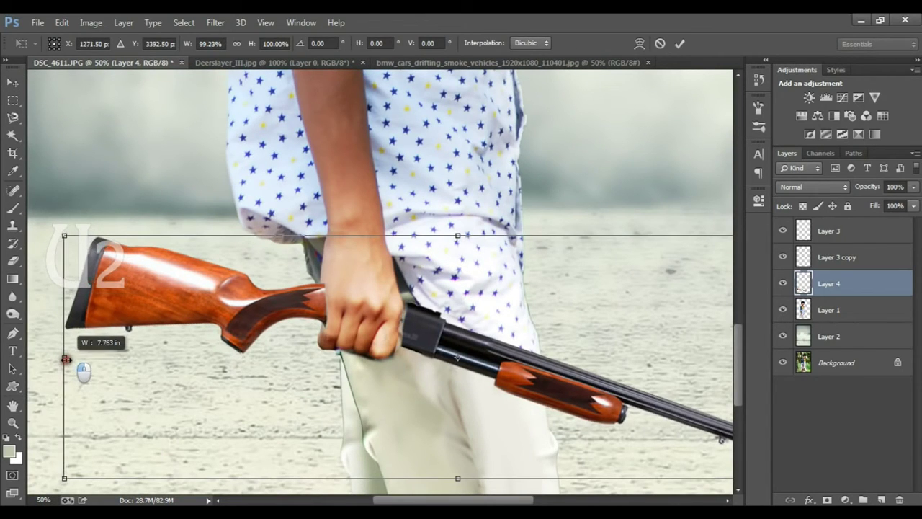
{"action": "key", "text": "ctrl+z"}
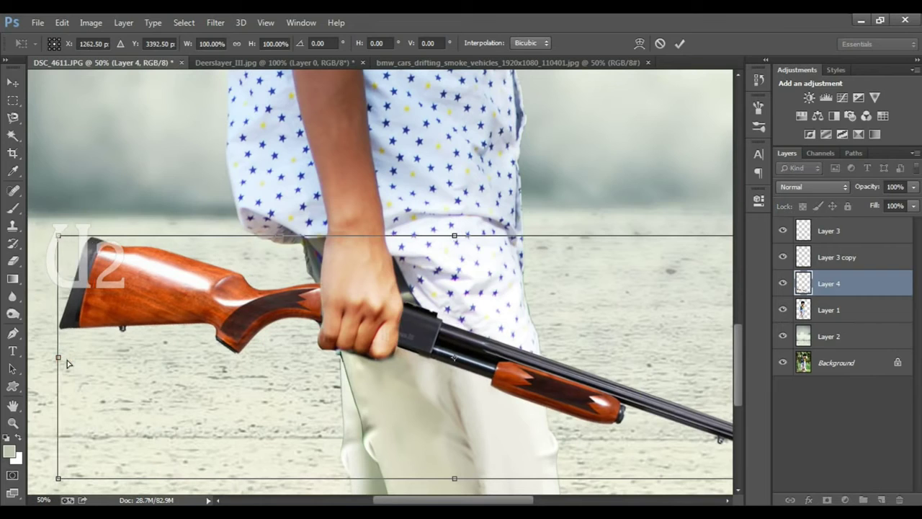
{"action": "left_click_drag", "start_coordinate": [59, 357], "coordinate": [65, 358]}
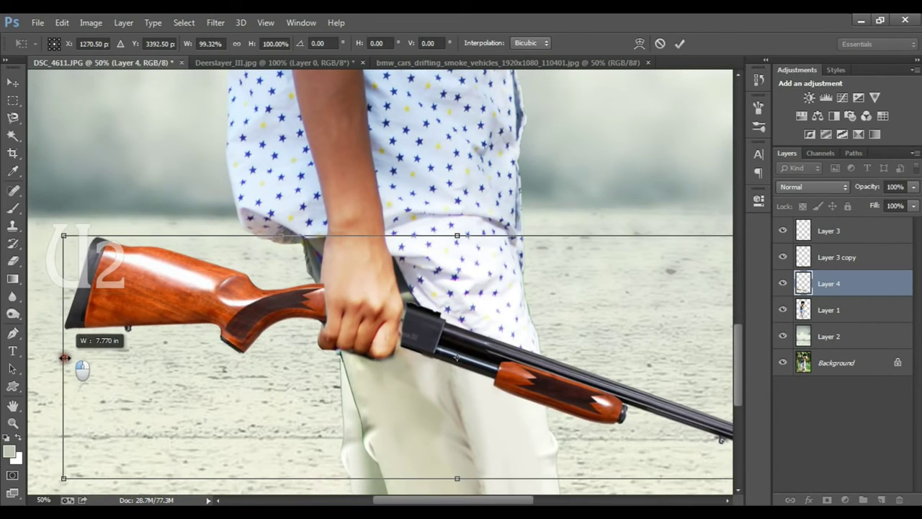
{"action": "key", "text": "Return"}
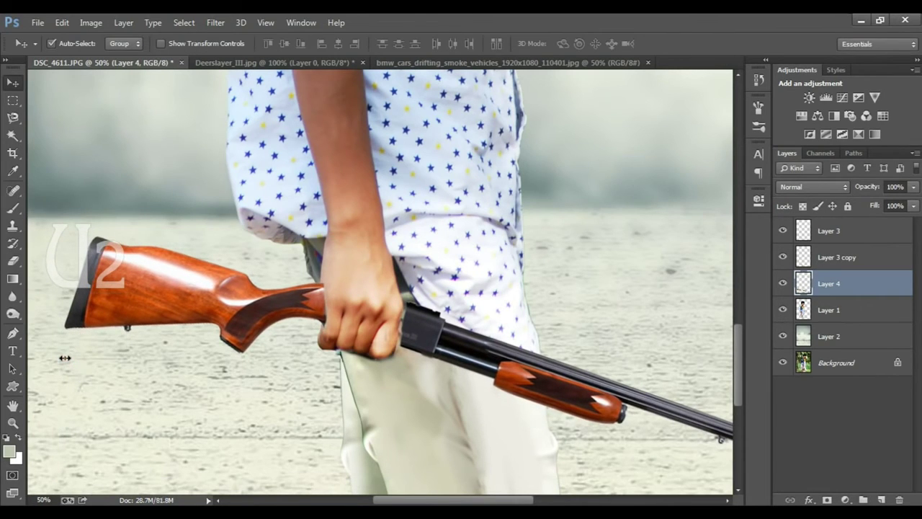
{"action": "key", "text": "shift+Left"}
{"action": "scroll", "coordinate": [190, 388], "scroll_direction": "up", "scroll_amount": 1}
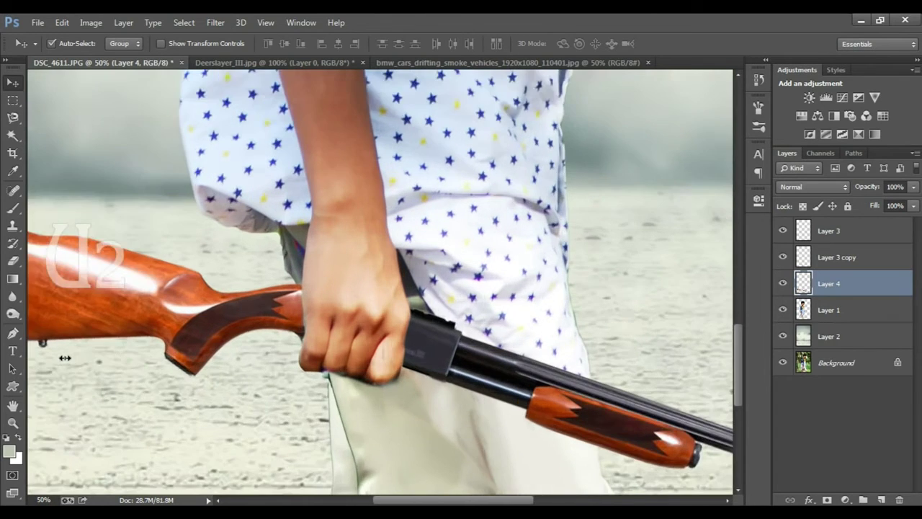
Zoom to 300% on the hand and try erasing the dark fringe, then undo it.
{"action": "scroll", "coordinate": [191, 389], "scroll_direction": "up", "scroll_amount": 1}
{"action": "scroll", "coordinate": [191, 388], "scroll_direction": "up", "scroll_amount": 2}
{"action": "left_click_drag", "start_coordinate": [191, 389], "coordinate": [525, 253]}
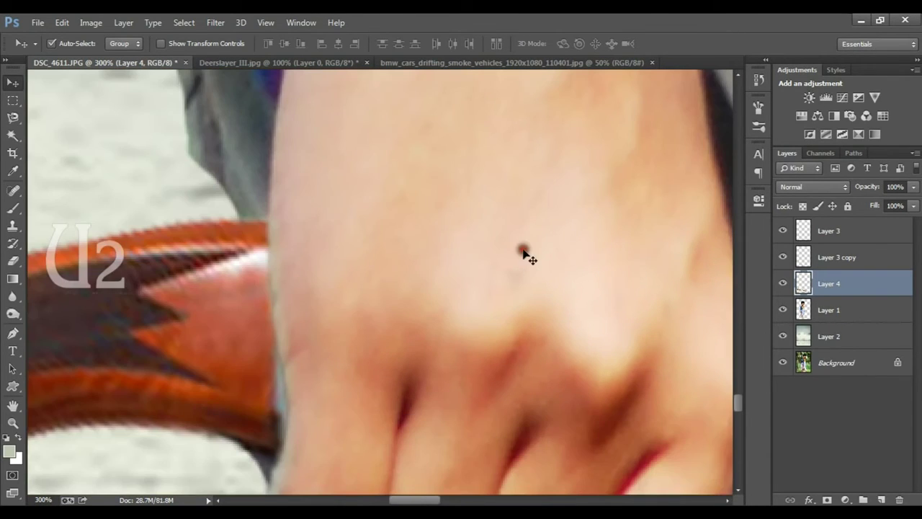
{"action": "left_click", "coordinate": [14, 262]}
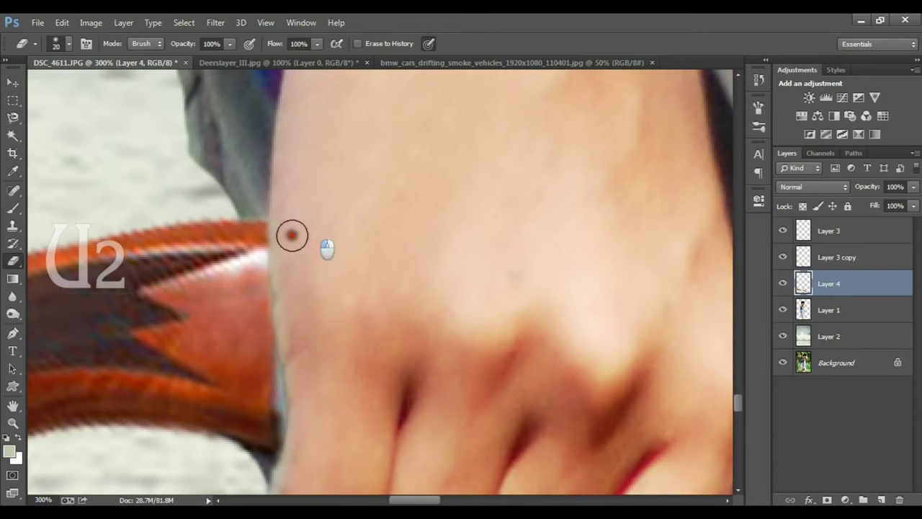
{"action": "mouse_move", "coordinate": [299, 333]}
{"action": "left_mouse_down"}
{"action": "mouse_move", "coordinate": [282, 478]}
{"action": "mouse_move", "coordinate": [308, 311]}
{"action": "left_mouse_up"}
{"action": "key", "text": "ctrl+z"}
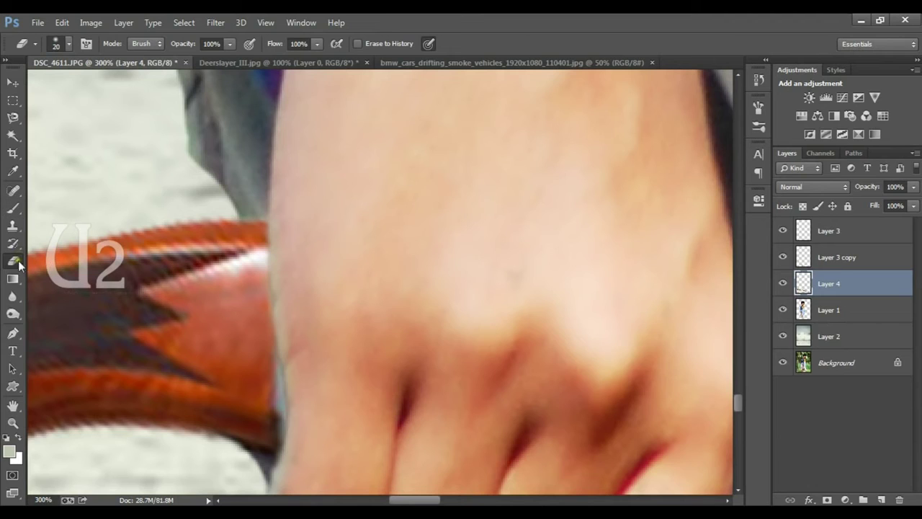
Clone wood from the gun stock with an 8 px Clone Stamp along the stock's edge.
{"action": "left_click", "coordinate": [12, 226]}
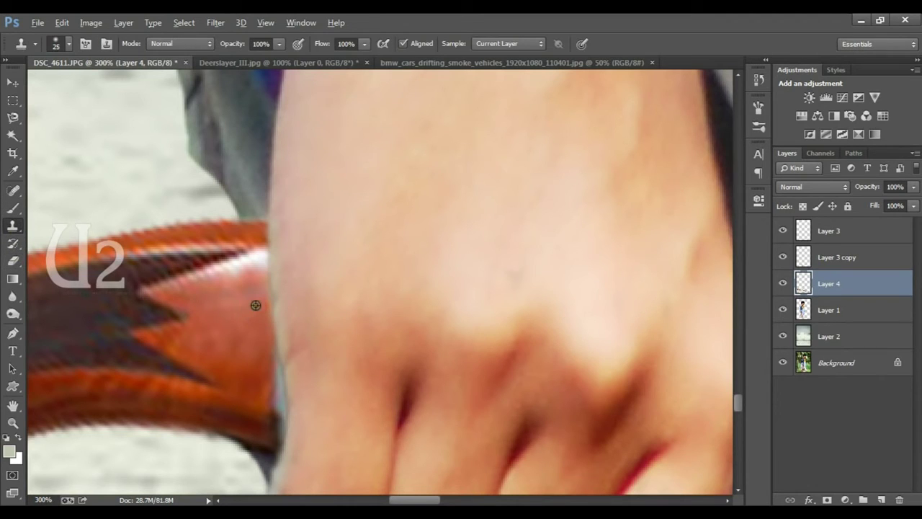
{"action": "left_click", "coordinate": [247, 276], "text": "alt"}
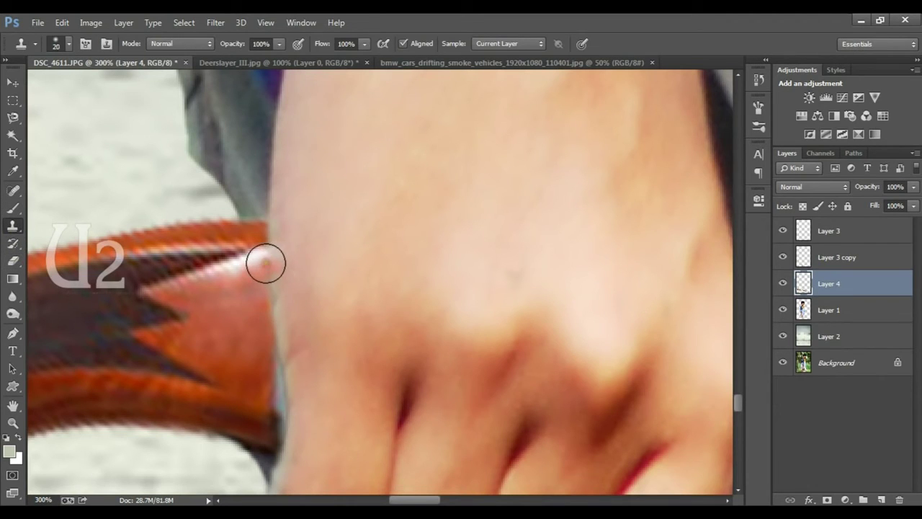
{"action": "key", "text": "bracketleft"}
{"action": "key", "text": "bracketleft"}
{"action": "key", "text": "bracketleft"}
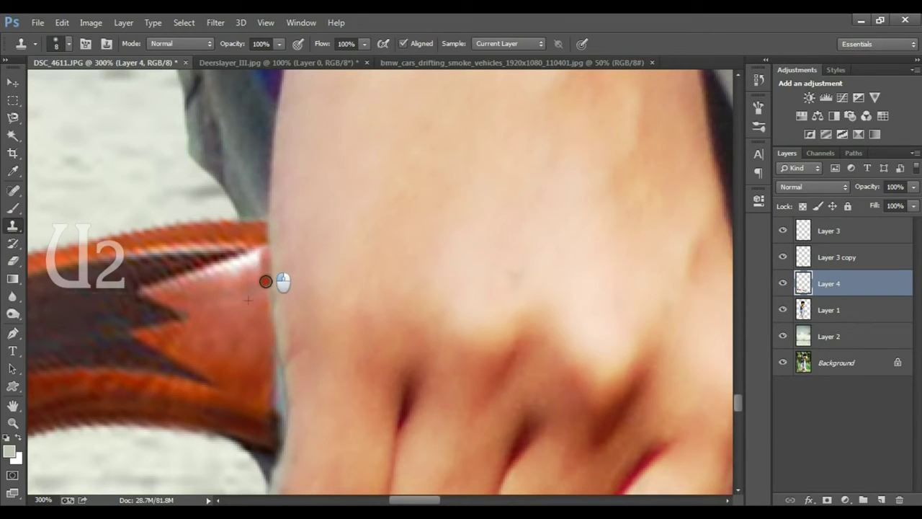
{"action": "left_click_drag", "start_coordinate": [264, 255], "coordinate": [283, 361]}
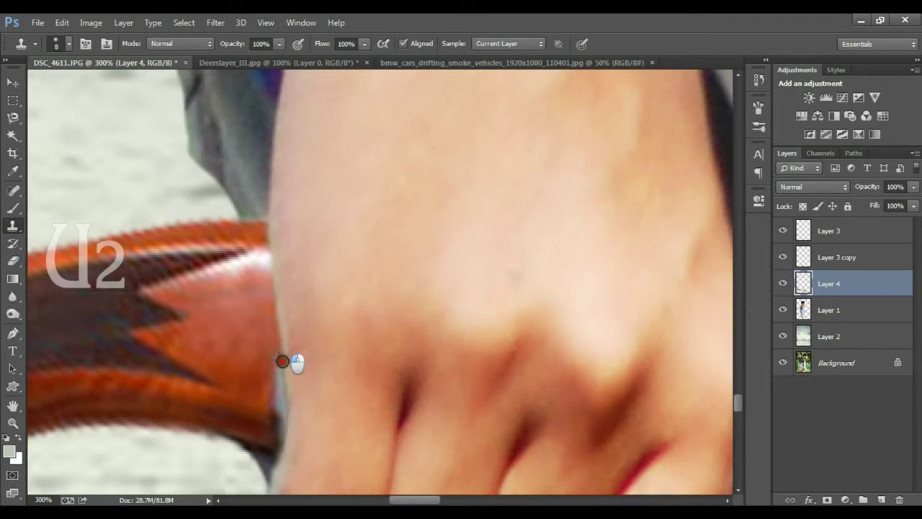
{"action": "left_click_drag", "start_coordinate": [282, 362], "coordinate": [281, 369]}
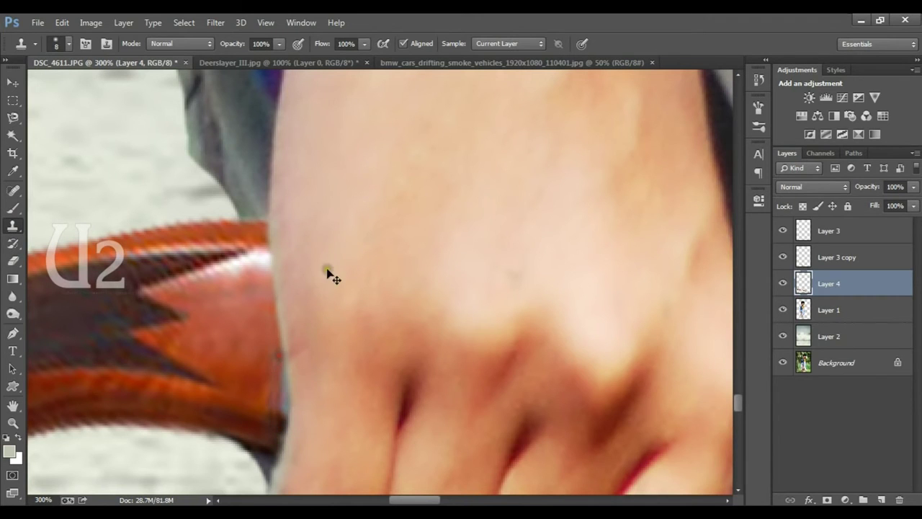
{"action": "scroll", "coordinate": [328, 274], "scroll_direction": "down", "scroll_amount": 2}
{"action": "scroll", "coordinate": [327, 274], "scroll_direction": "down", "scroll_amount": 1}
{"action": "scroll", "coordinate": [328, 274], "scroll_direction": "down", "scroll_amount": 2}
{"action": "scroll", "coordinate": [328, 274], "scroll_direction": "down", "scroll_amount": 1}
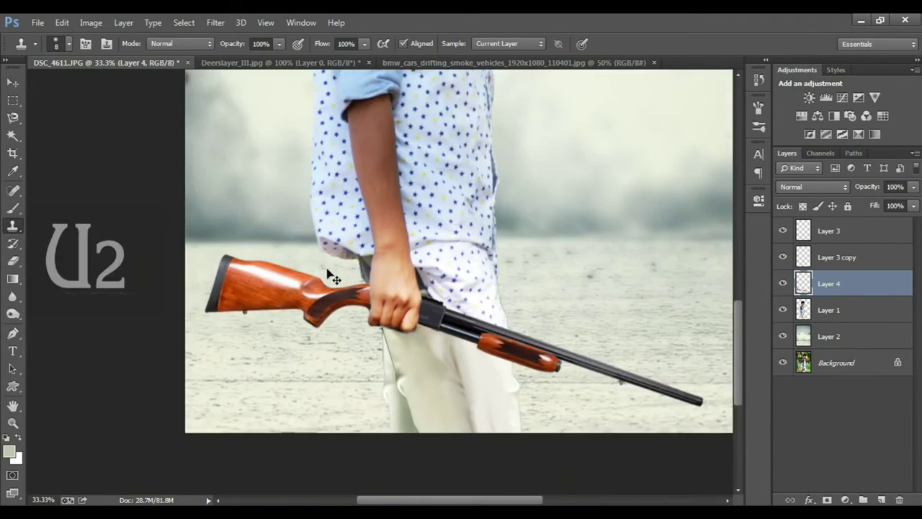
{"action": "scroll", "coordinate": [328, 274], "scroll_direction": "down", "scroll_amount": 2}
{"action": "scroll", "coordinate": [329, 274], "scroll_direction": "down", "scroll_amount": 1}
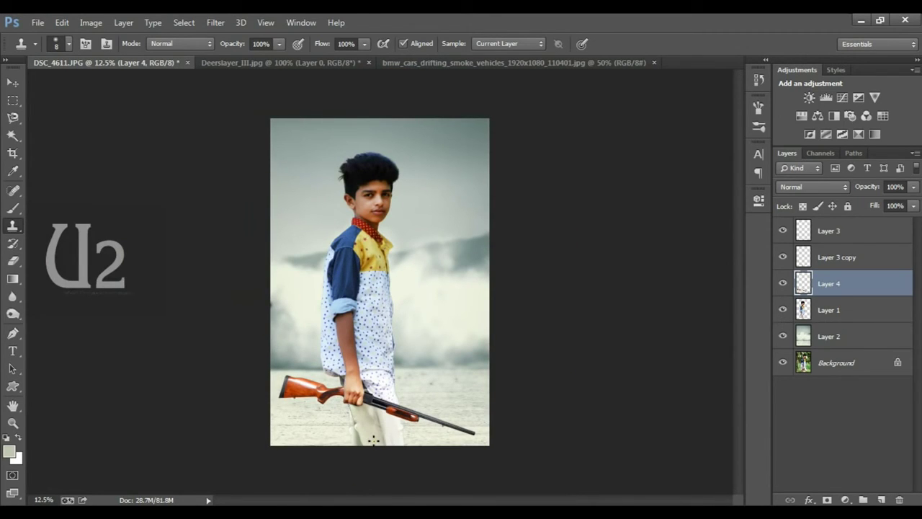
{"action": "scroll", "coordinate": [373, 440], "scroll_direction": "up", "scroll_amount": 2}
{"action": "scroll", "coordinate": [373, 439], "scroll_direction": "up", "scroll_amount": 1}
{"action": "scroll", "coordinate": [454, 155], "scroll_direction": "down", "scroll_amount": 3}
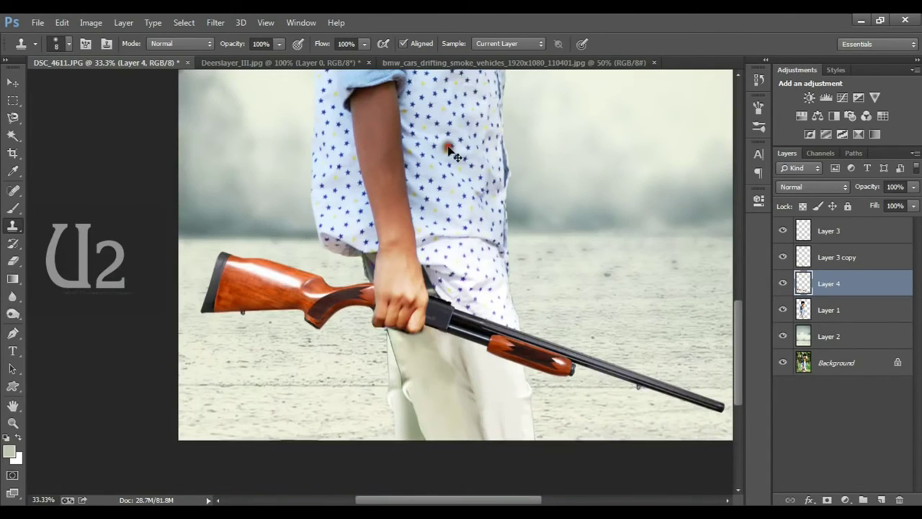
{"action": "scroll", "coordinate": [454, 155], "scroll_direction": "up", "scroll_amount": 1}
{"action": "scroll", "coordinate": [452, 151], "scroll_direction": "up", "scroll_amount": 1}
{"action": "scroll", "coordinate": [469, 166], "scroll_direction": "up", "scroll_amount": 1}
{"action": "scroll", "coordinate": [432, 201], "scroll_direction": "up", "scroll_amount": 1}
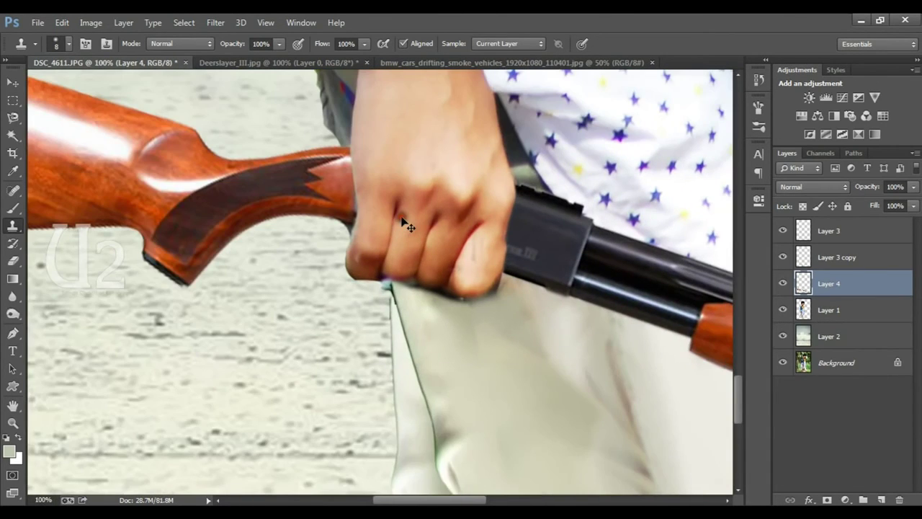
{"action": "scroll", "coordinate": [324, 238], "scroll_direction": "up", "scroll_amount": 1}
{"action": "key", "text": "v"}
{"action": "left_click", "coordinate": [377, 238], "text": "ctrl"}
{"action": "key", "text": "e"}
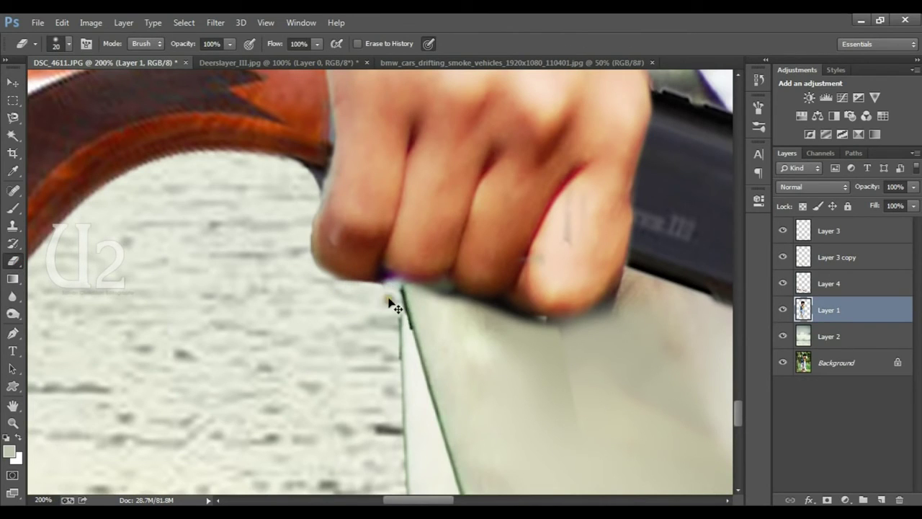
Trim the leftover edge below the fist and skew Layer 3 copy's top edge to -0.2°, 102.6% height.
{"action": "left_click_drag", "start_coordinate": [392, 333], "coordinate": [393, 410]}
{"action": "key", "text": "v"}
{"action": "left_click", "coordinate": [406, 406]}
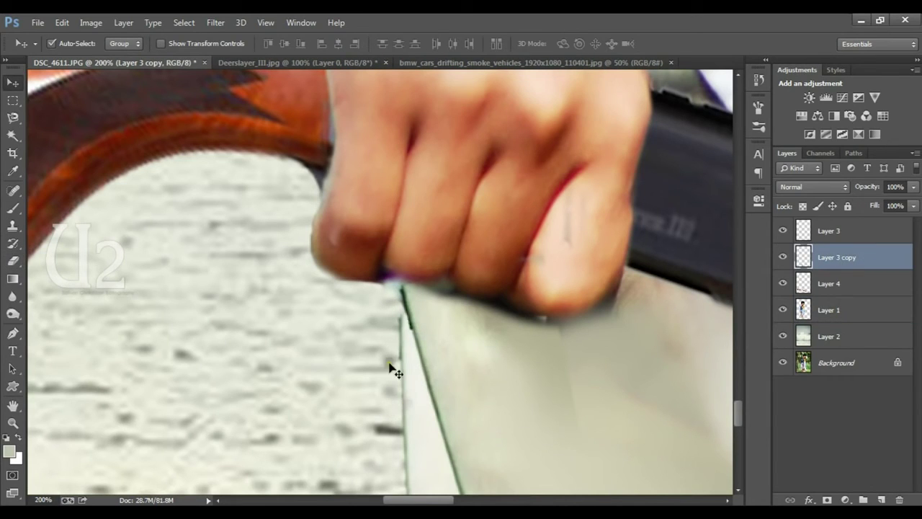
{"action": "key", "text": "ctrl+t"}
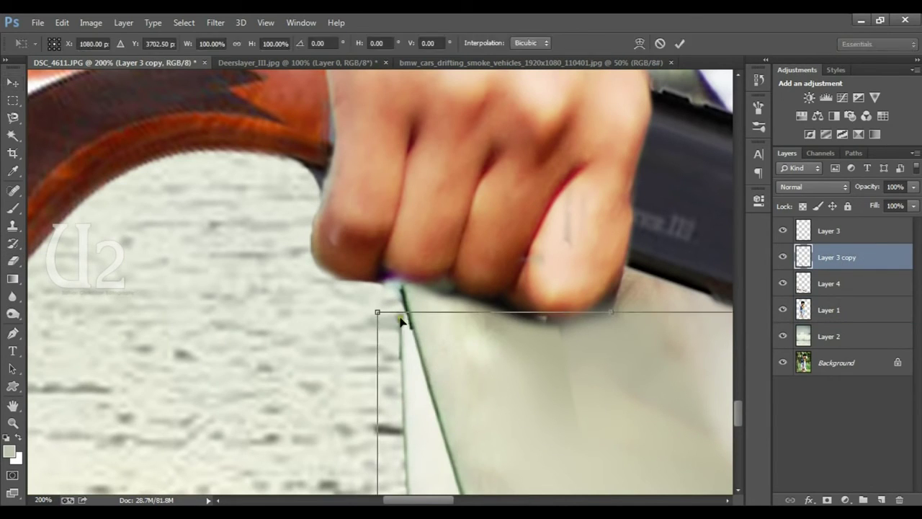
{"action": "left_click_drag", "start_coordinate": [379, 317], "coordinate": [382, 293]}
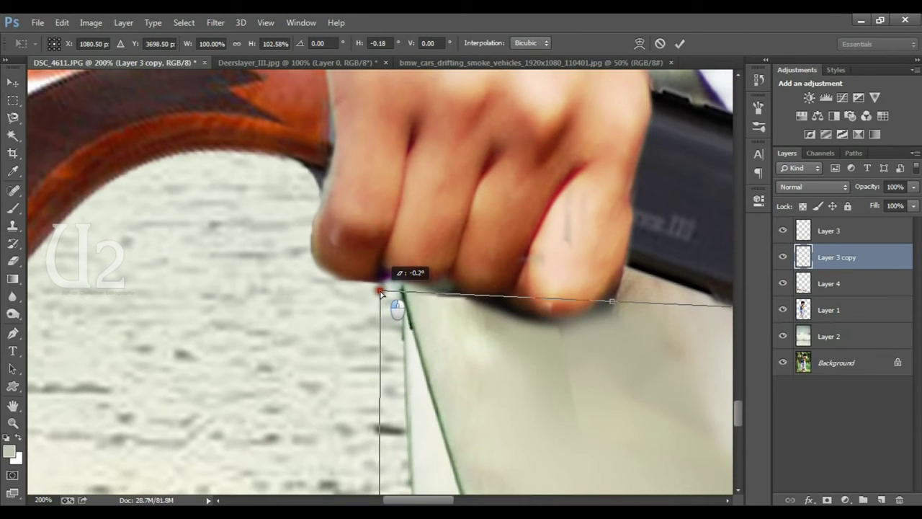
{"action": "key", "text": "Return"}
{"action": "left_click_drag", "start_coordinate": [563, 351], "coordinate": [455, 197]}
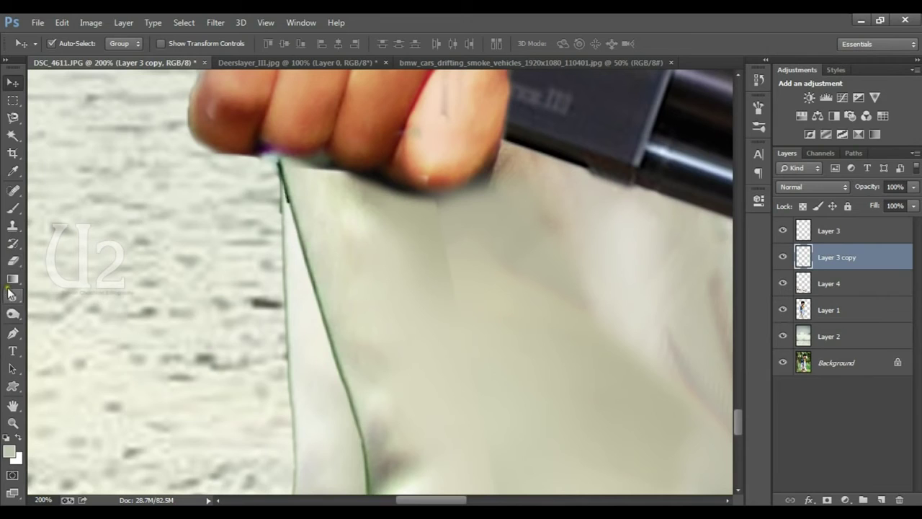
{"action": "left_click", "coordinate": [346, 254]}
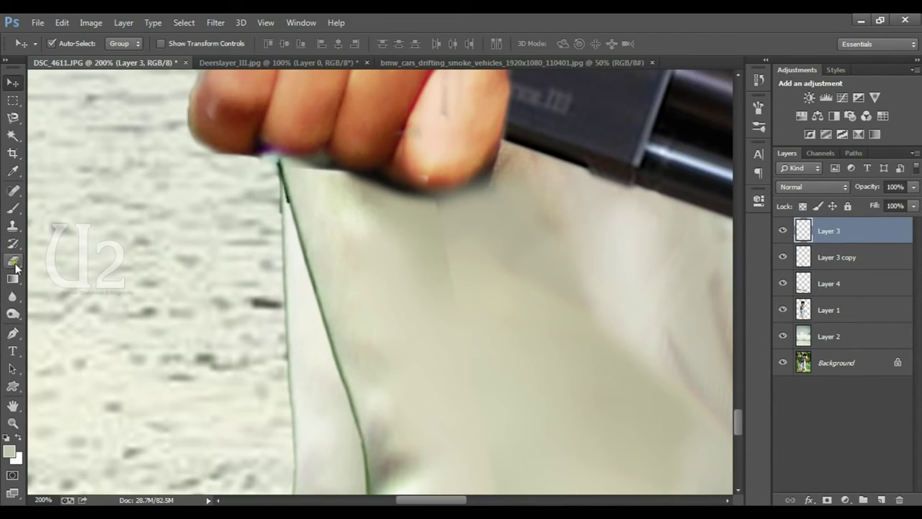
Erase the hard shadow under the fingertips on Layer 3 with an 80 px eraser.
{"action": "left_click", "coordinate": [13, 260]}
{"action": "mouse_move", "coordinate": [319, 179]}
{"action": "left_mouse_down"}
{"action": "mouse_move", "coordinate": [451, 215]}
{"action": "mouse_move", "coordinate": [432, 284]}
{"action": "left_mouse_up"}
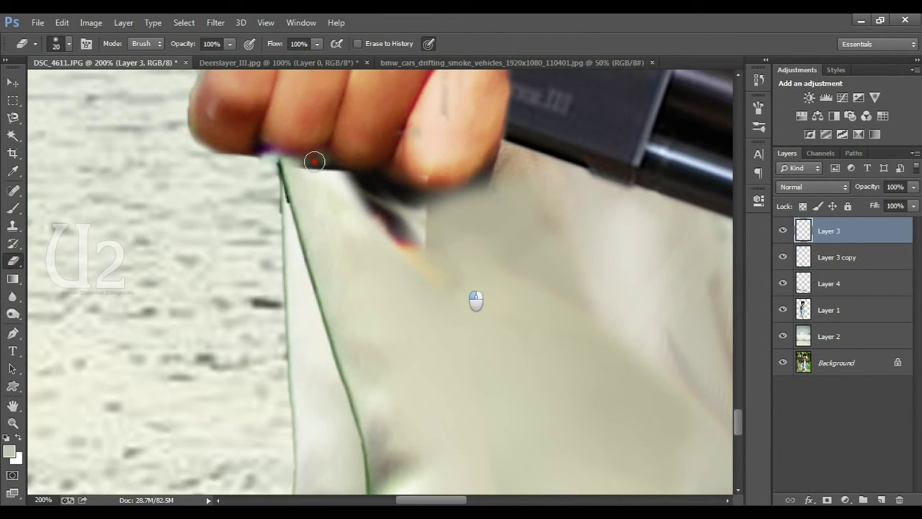
{"action": "key", "text": "ctrl+z"}
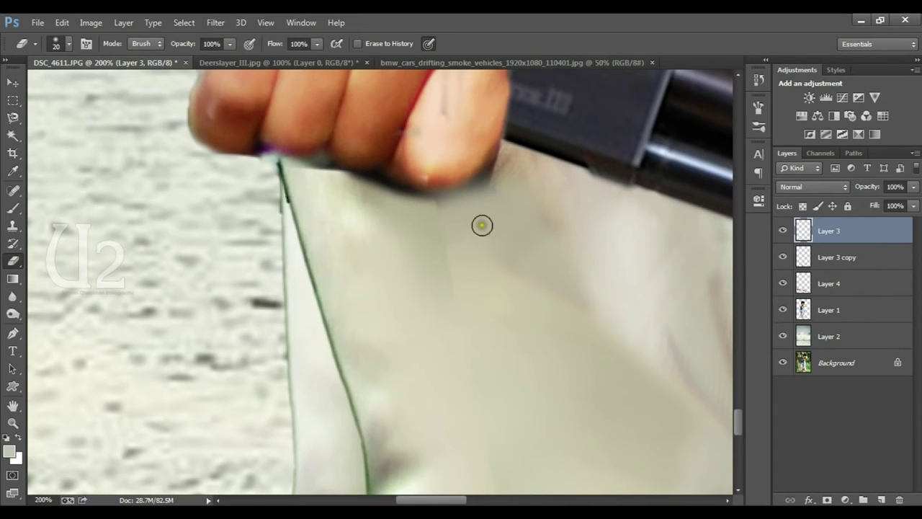
{"action": "left_click", "coordinate": [784, 232]}
{"action": "left_click", "coordinate": [784, 258]}
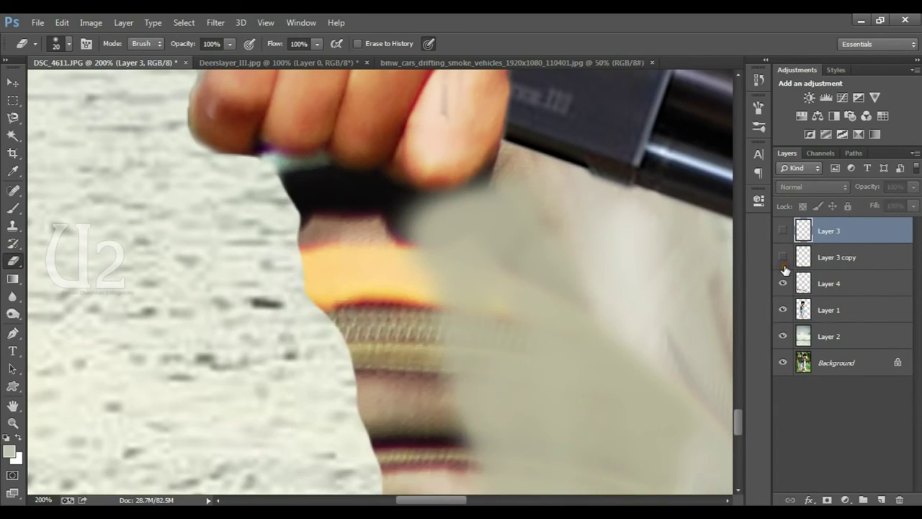
{"action": "left_click", "coordinate": [783, 257]}
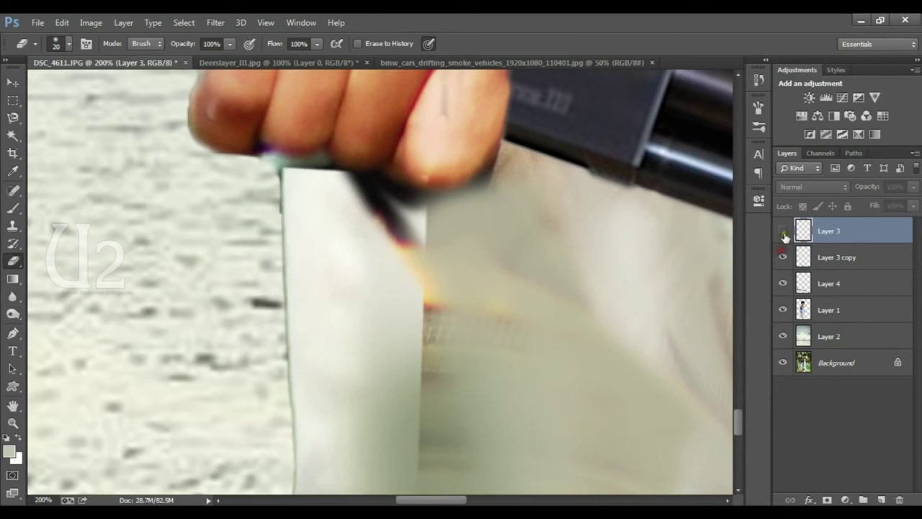
{"action": "left_click", "coordinate": [784, 230]}
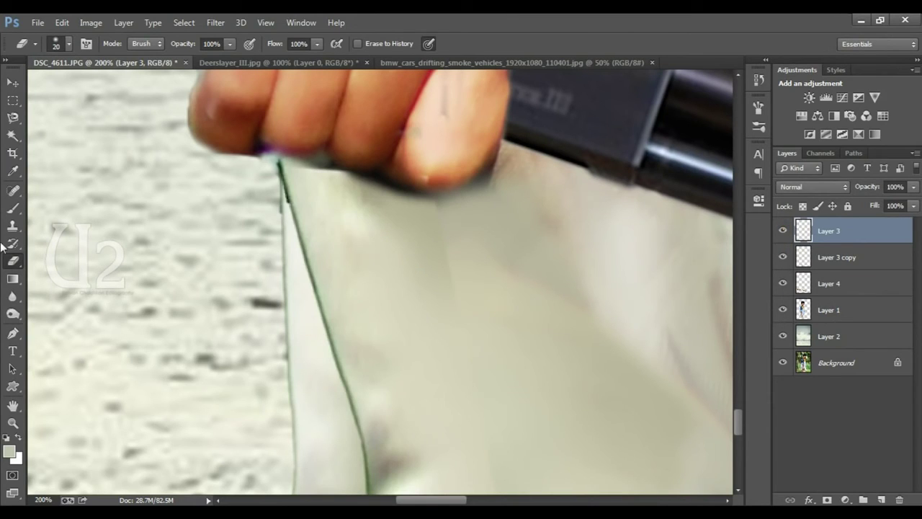
{"action": "key", "text": "bracketright"}
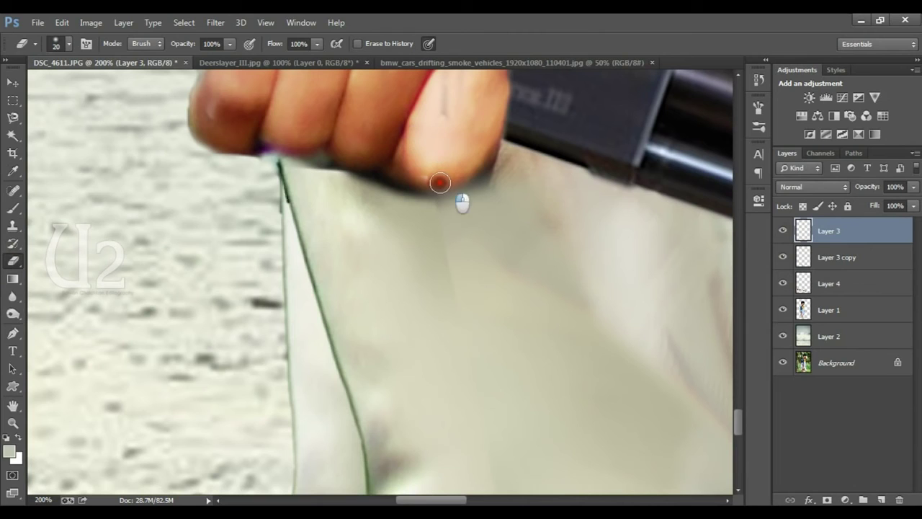
{"action": "left_click_drag", "start_coordinate": [438, 182], "coordinate": [398, 195]}
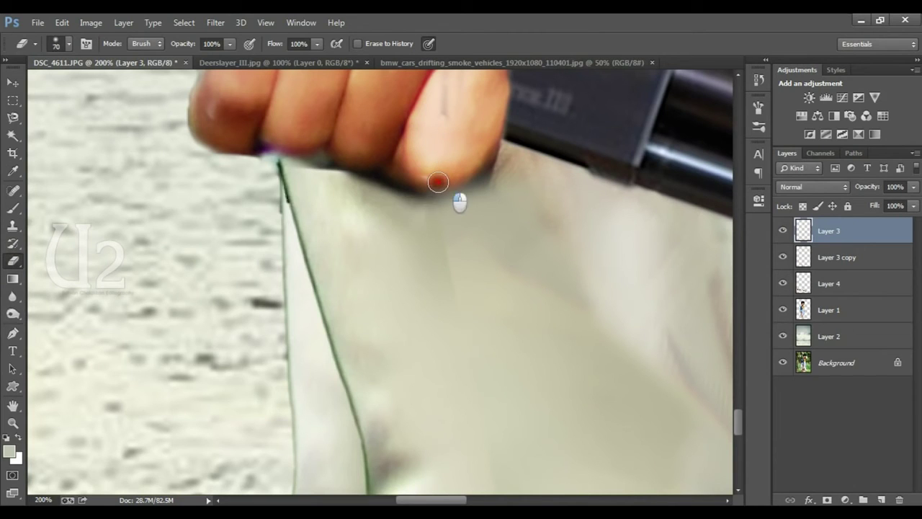
{"action": "left_click_drag", "start_coordinate": [469, 212], "coordinate": [433, 191]}
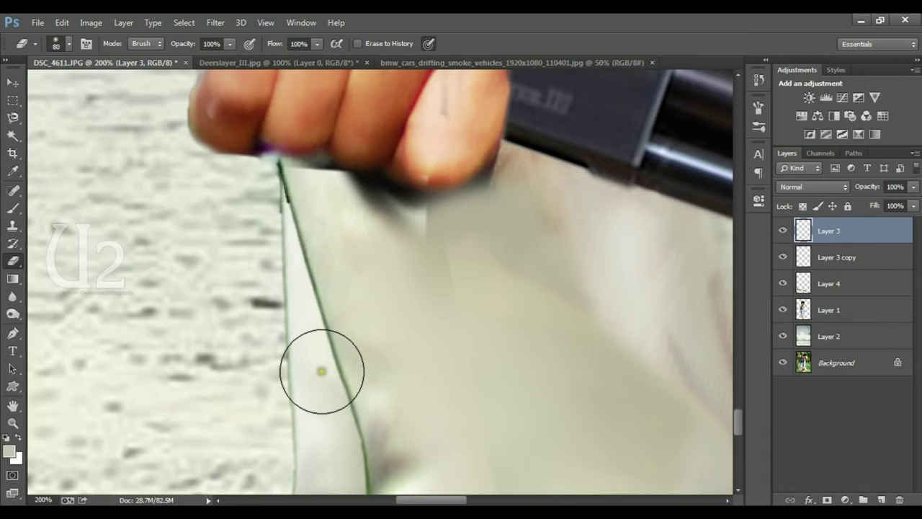
Soften the same shadow edge under the fingertips on Layer 3 copy.
{"action": "left_click", "coordinate": [320, 371], "text": "ctrl"}
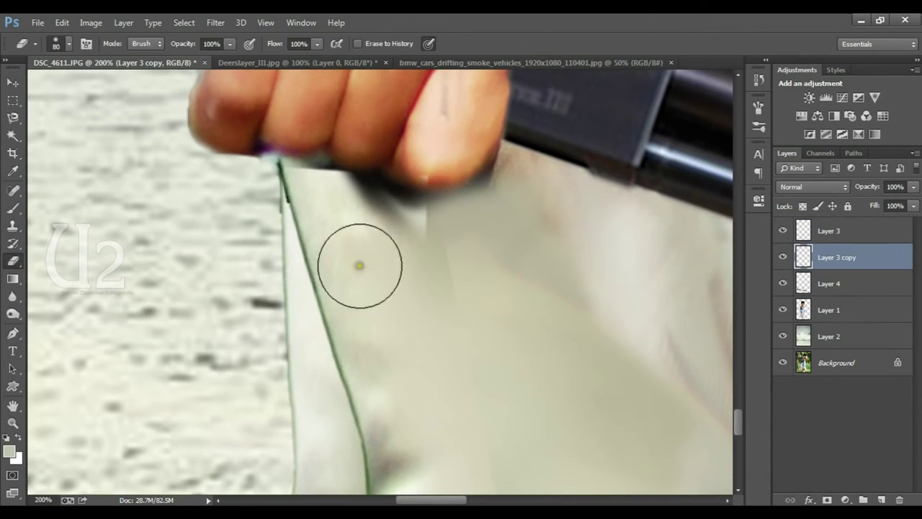
{"action": "left_click_drag", "start_coordinate": [330, 154], "coordinate": [433, 243]}
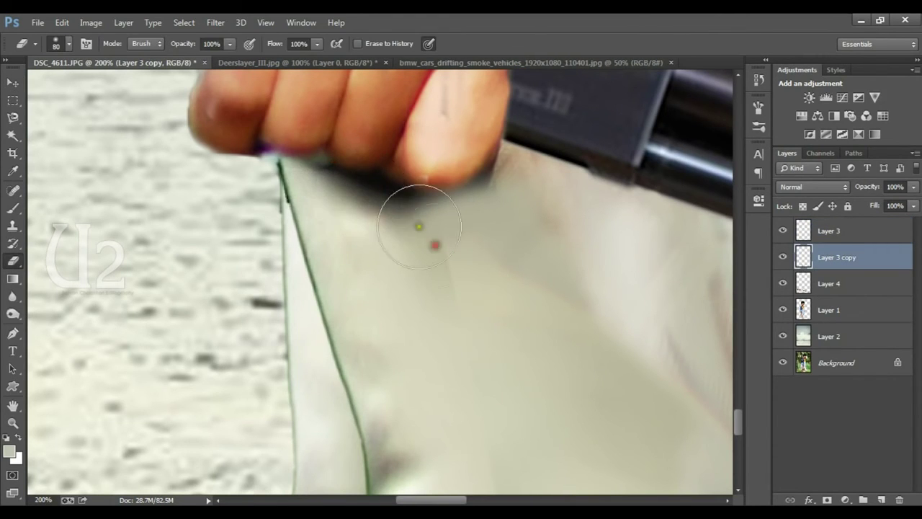
{"action": "scroll", "coordinate": [494, 295], "scroll_direction": "down", "scroll_amount": 1}
{"action": "scroll", "coordinate": [495, 295], "scroll_direction": "down", "scroll_amount": 2}
{"action": "scroll", "coordinate": [495, 295], "scroll_direction": "down", "scroll_amount": 1}
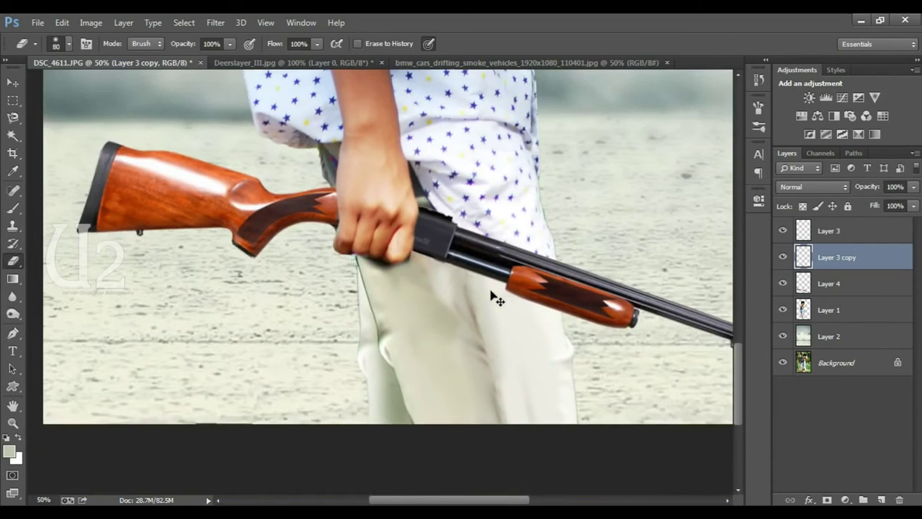
{"action": "scroll", "coordinate": [497, 297], "scroll_direction": "down", "scroll_amount": 1}
{"action": "scroll", "coordinate": [496, 298], "scroll_direction": "up", "scroll_amount": 1}
{"action": "scroll", "coordinate": [494, 298], "scroll_direction": "up", "scroll_amount": 1}
{"action": "scroll", "coordinate": [475, 313], "scroll_direction": "up", "scroll_amount": 1}
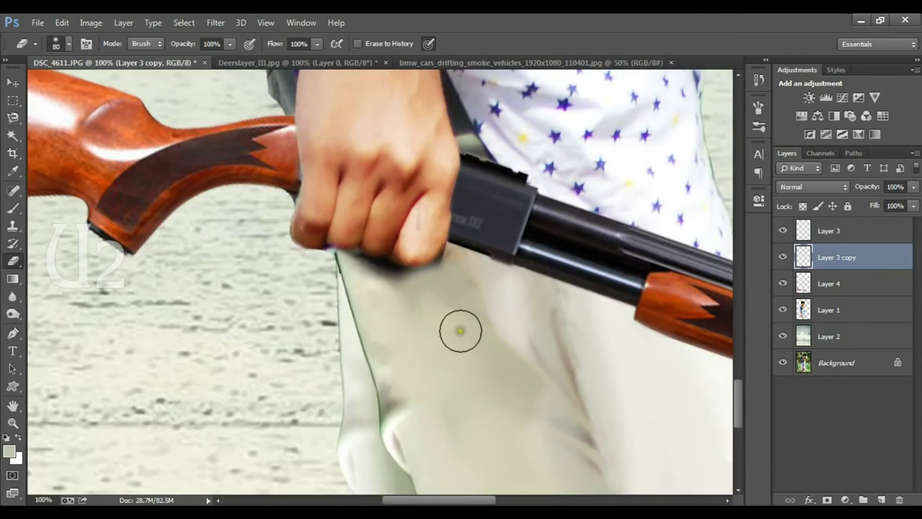
{"action": "key", "text": "v"}
{"action": "left_click", "coordinate": [448, 300]}
{"action": "scroll", "coordinate": [448, 298], "scroll_direction": "up", "scroll_amount": 1}
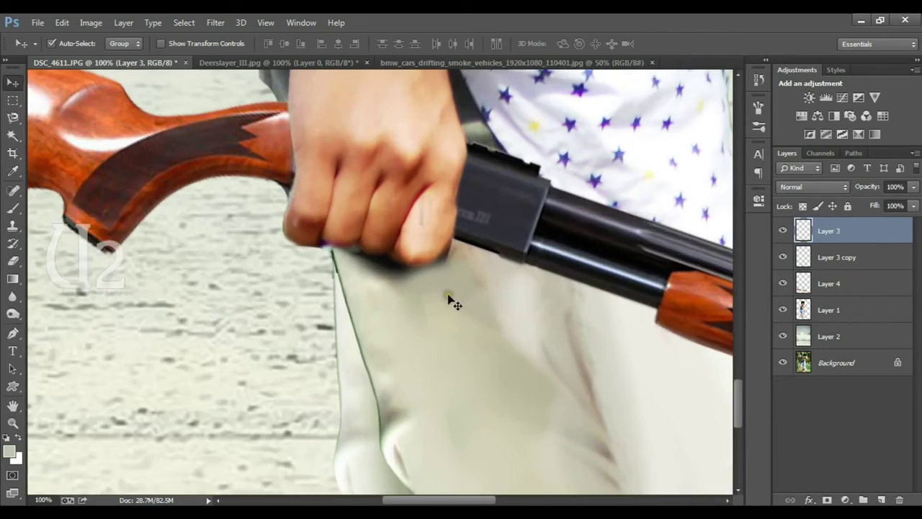
{"action": "left_click", "coordinate": [12, 227]}
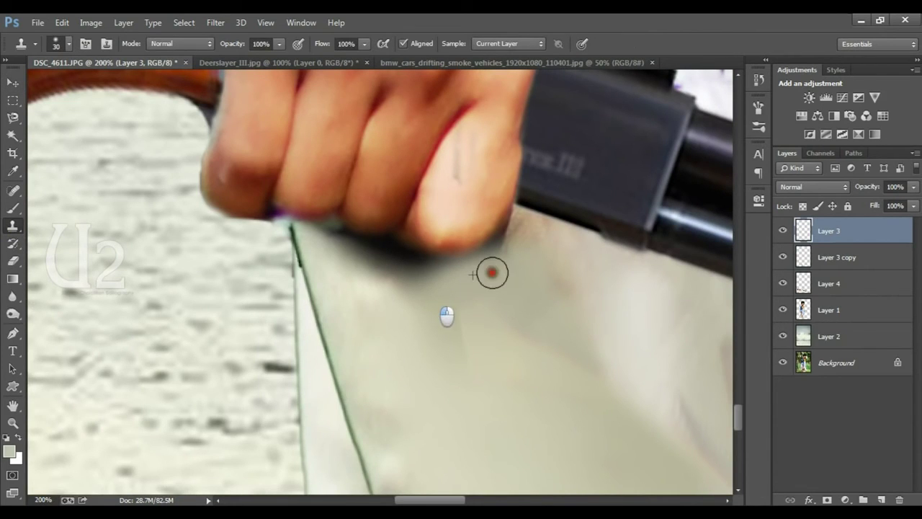
On Layer 1, paint a soft shadow below the hand with a 19% opacity brush.
{"action": "left_click", "coordinate": [809, 264]}
{"action": "left_click", "coordinate": [821, 311]}
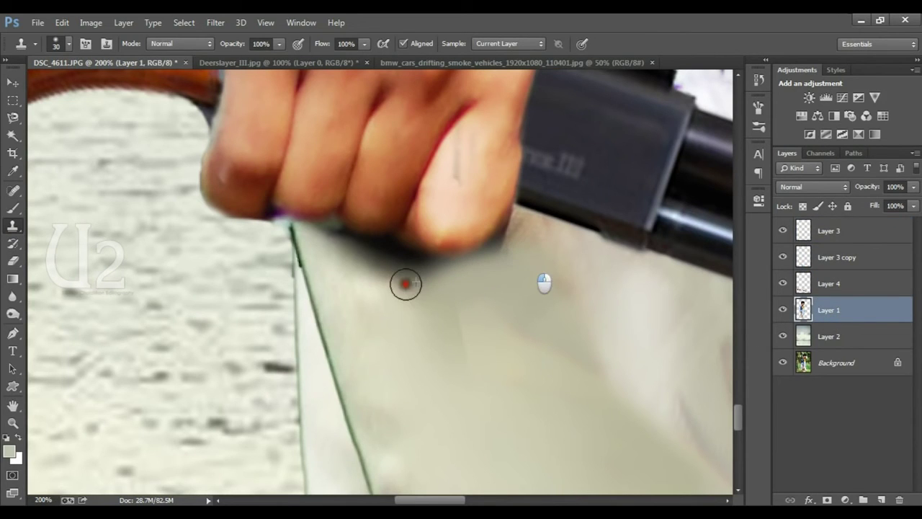
{"action": "left_click", "coordinate": [12, 208]}
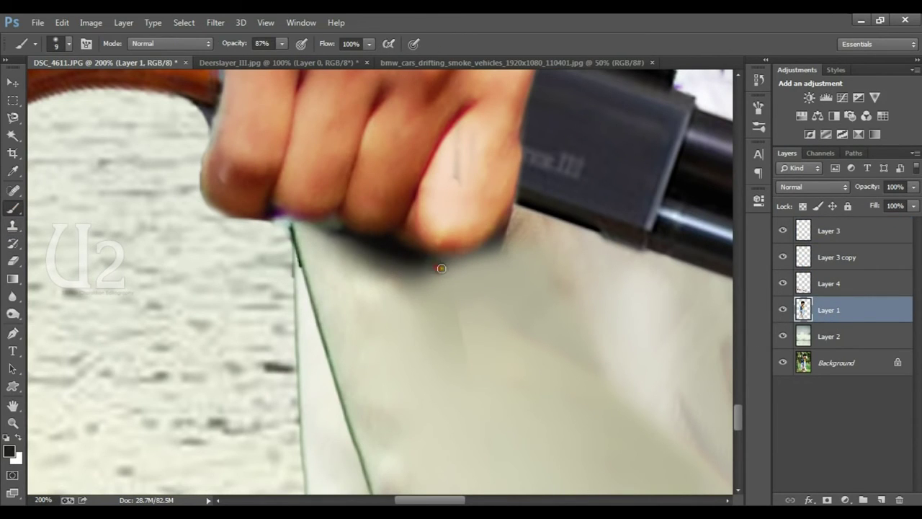
{"action": "left_click", "coordinate": [281, 44]}
{"action": "left_click_drag", "start_coordinate": [297, 62], "coordinate": [235, 62]}
{"action": "key", "text": "bracketright"}
{"action": "key", "text": "bracketright"}
{"action": "key", "text": "bracketright"}
{"action": "key", "text": "bracketright"}
{"action": "key", "text": "bracketright"}
{"action": "key", "text": "bracketright"}
{"action": "left_click_drag", "start_coordinate": [474, 315], "coordinate": [541, 447]}
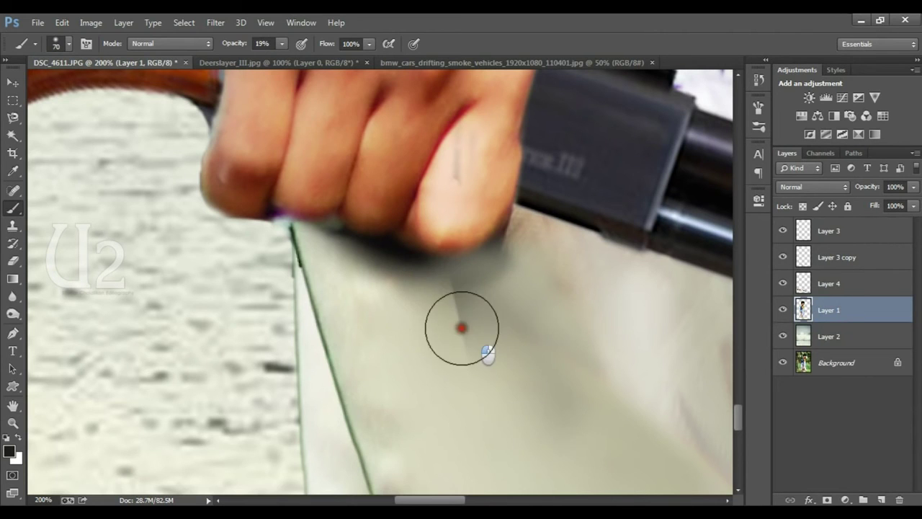
Shade the trouser leg near the hem and knee with a 400 px brush, then zoom to 100%.
{"action": "key", "text": "ctrl+minus"}
{"action": "key", "text": "ctrl+minus"}
{"action": "key", "text": "ctrl+minus"}
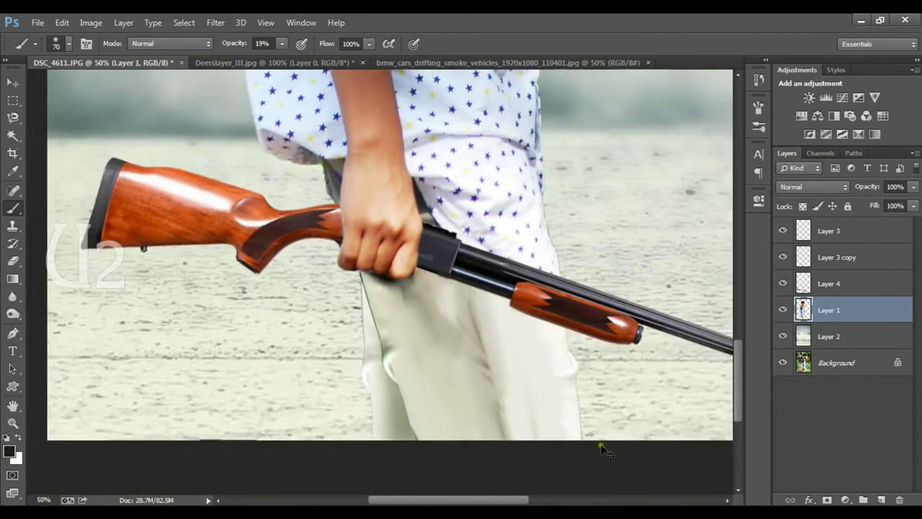
{"action": "key", "text": "ctrl+minus"}
{"action": "left_click_drag", "start_coordinate": [451, 370], "coordinate": [418, 309]}
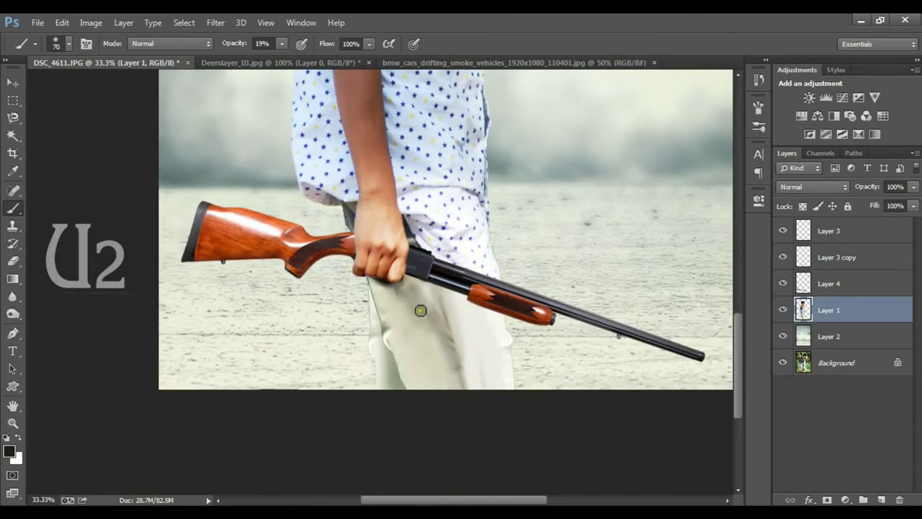
{"action": "key", "text": "bracketright"}
{"action": "key", "text": "bracketright"}
{"action": "key", "text": "bracketright"}
{"action": "key", "text": "bracketright"}
{"action": "key", "text": "bracketright"}
{"action": "key", "text": "bracketright"}
{"action": "key", "text": "bracketright"}
{"action": "key", "text": "bracketright"}
{"action": "key", "text": "bracketright"}
{"action": "mouse_move", "coordinate": [441, 354]}
{"action": "left_mouse_down"}
{"action": "mouse_move", "coordinate": [447, 397]}
{"action": "mouse_move", "coordinate": [422, 356]}
{"action": "left_mouse_up"}
{"action": "left_click", "coordinate": [422, 387]}
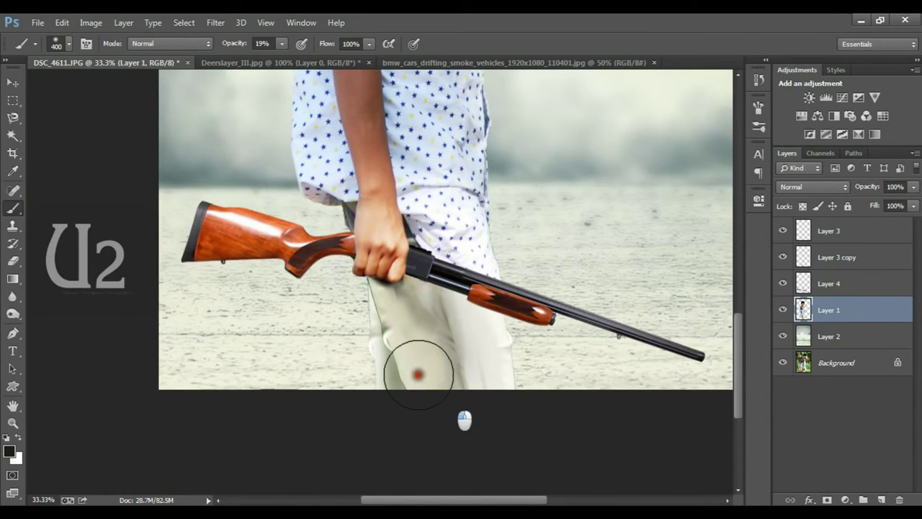
{"action": "key", "text": "bracketleft"}
{"action": "key", "text": "bracketleft"}
{"action": "key", "text": "bracketleft"}
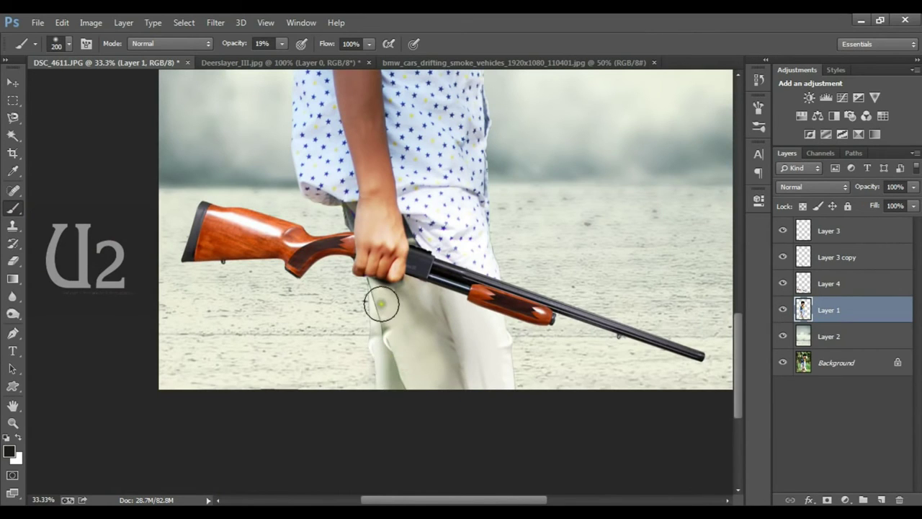
{"action": "key", "text": "ctrl+plus"}
{"action": "key", "text": "ctrl+plus"}
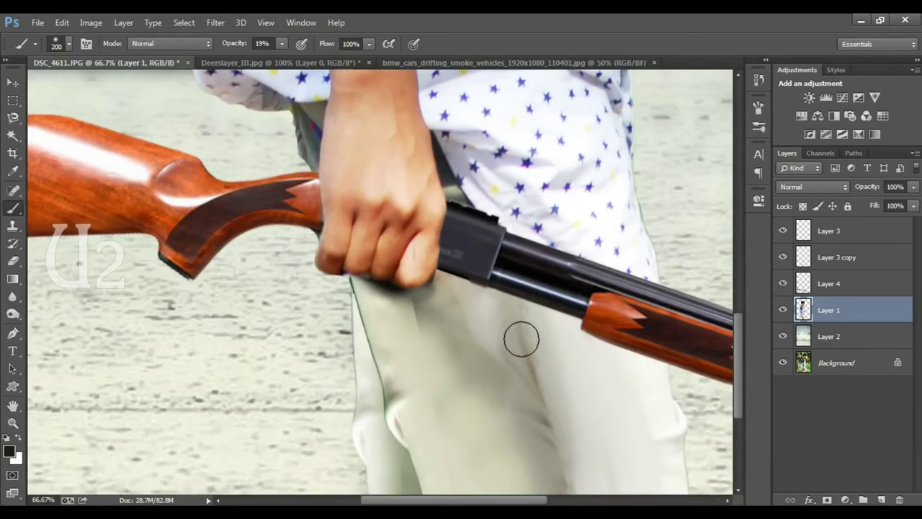
{"action": "key", "text": "ctrl+plus"}
Pick Layer 3 from the canvas and erase the green fringe along the trouser edge with a fine eraser.
{"action": "key", "text": "v"}
{"action": "left_click", "coordinate": [365, 263], "text": "ctrl"}
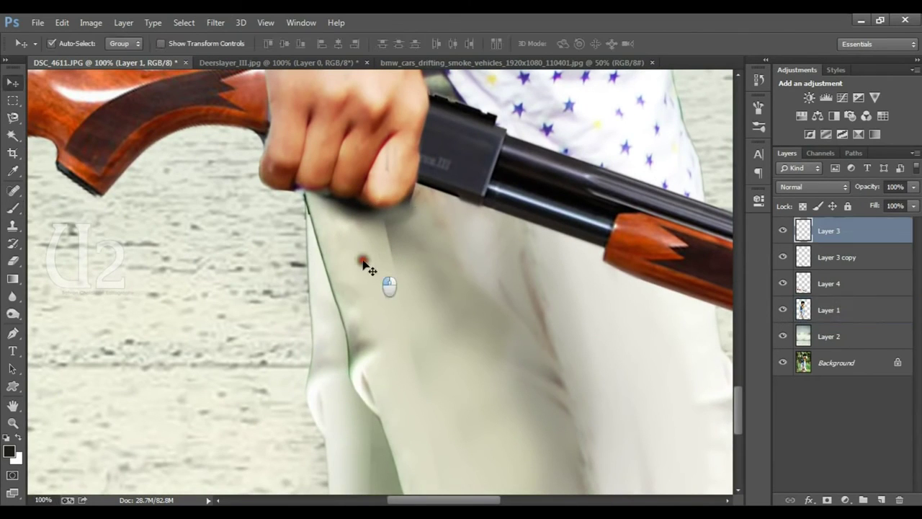
{"action": "key", "text": "e"}
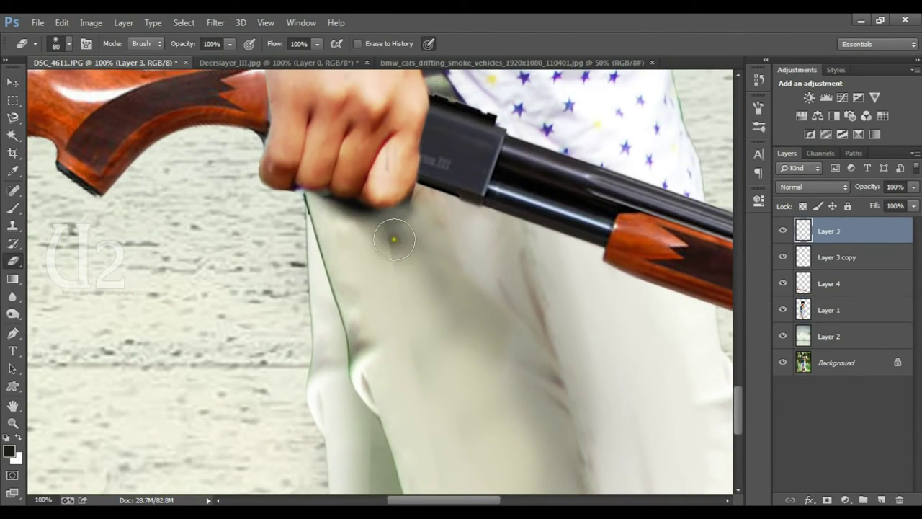
{"action": "key", "text": "bracketright"}
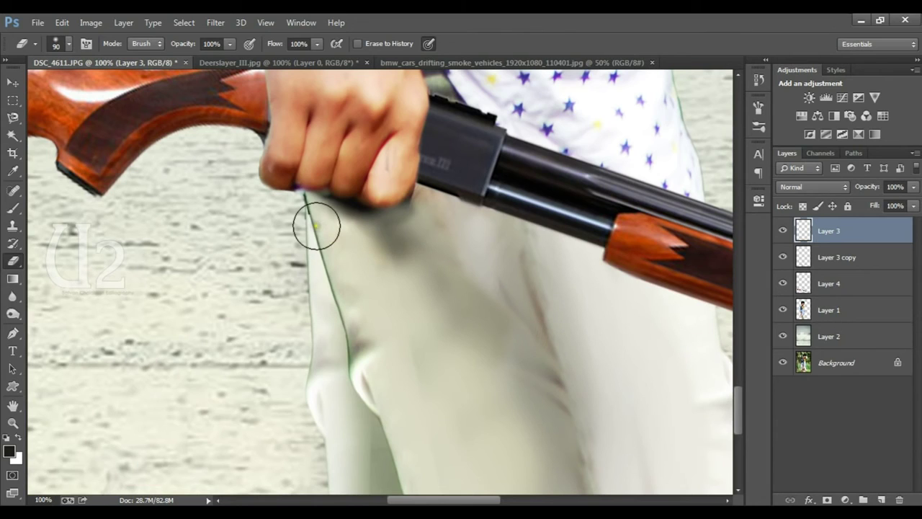
{"action": "key", "text": "bracketleft"}
{"action": "key", "text": "bracketleft"}
{"action": "key", "text": "bracketleft"}
{"action": "left_click", "coordinate": [344, 333], "text": "shift"}
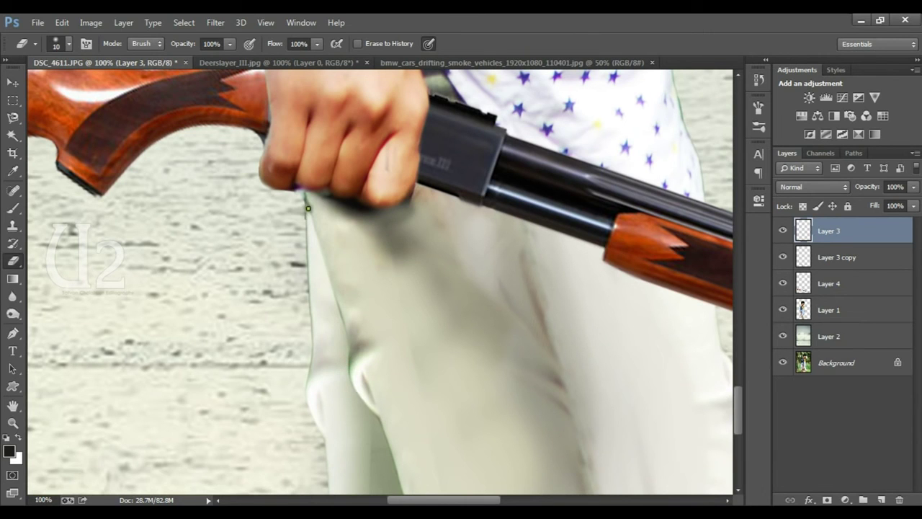
{"action": "key", "text": "ctrl+minus"}
{"action": "key", "text": "ctrl+minus"}
{"action": "key", "text": "ctrl+minus"}
{"action": "key", "text": "ctrl+minus"}
{"action": "key", "text": "ctrl+minus"}
{"action": "key", "text": "ctrl+minus"}
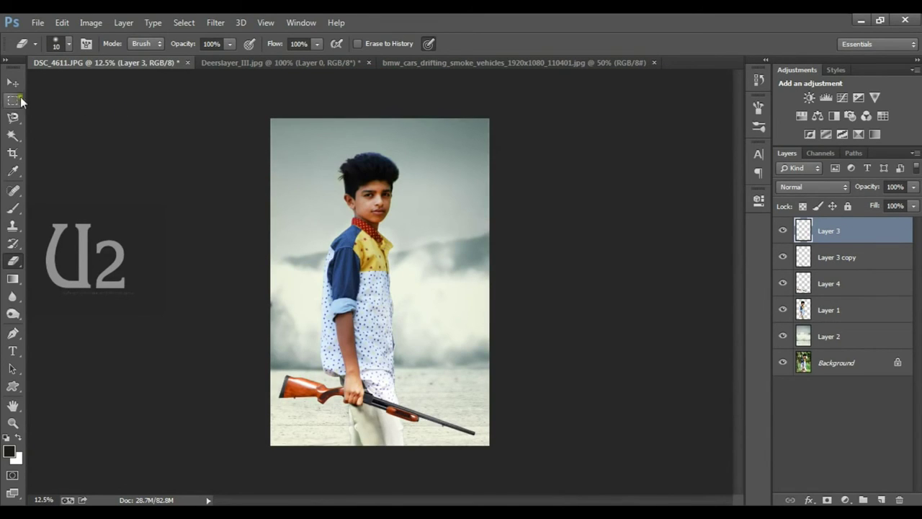
Lighten the boy's face on Layer 1 with a large Dodge brush.
{"action": "left_click", "coordinate": [17, 313]}
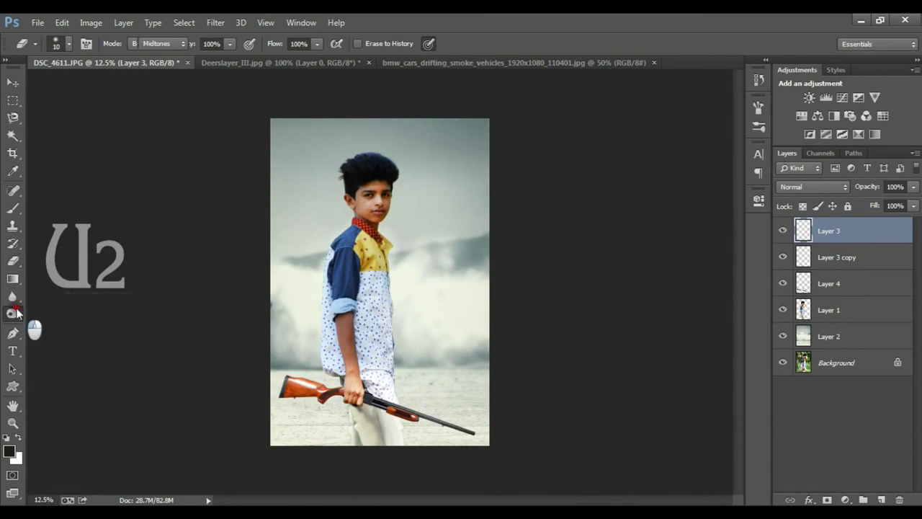
{"action": "left_click", "coordinate": [45, 309]}
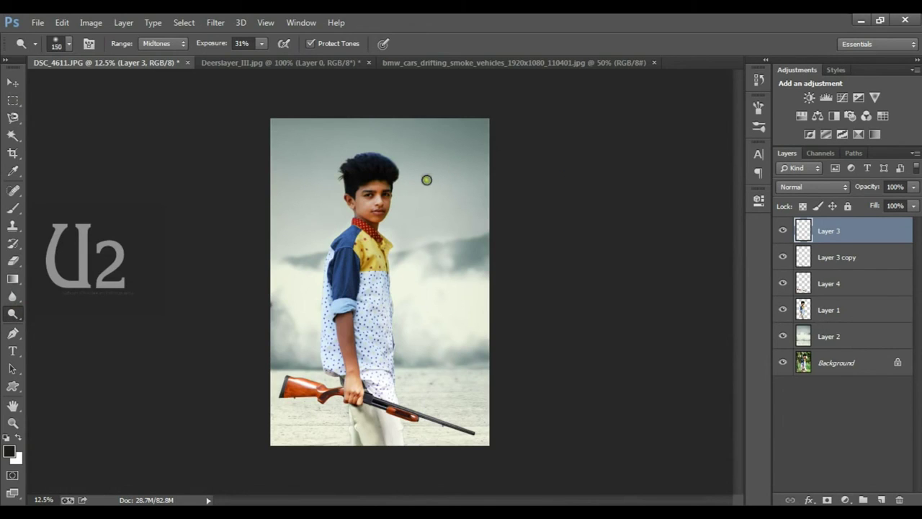
{"action": "left_click", "coordinate": [836, 310]}
{"action": "key", "text": "bracketright"}
{"action": "key", "text": "bracketright"}
{"action": "key", "text": "bracketright"}
{"action": "key", "text": "bracketright"}
{"action": "key", "text": "bracketright"}
{"action": "key", "text": "bracketright"}
{"action": "left_click", "coordinate": [373, 203]}
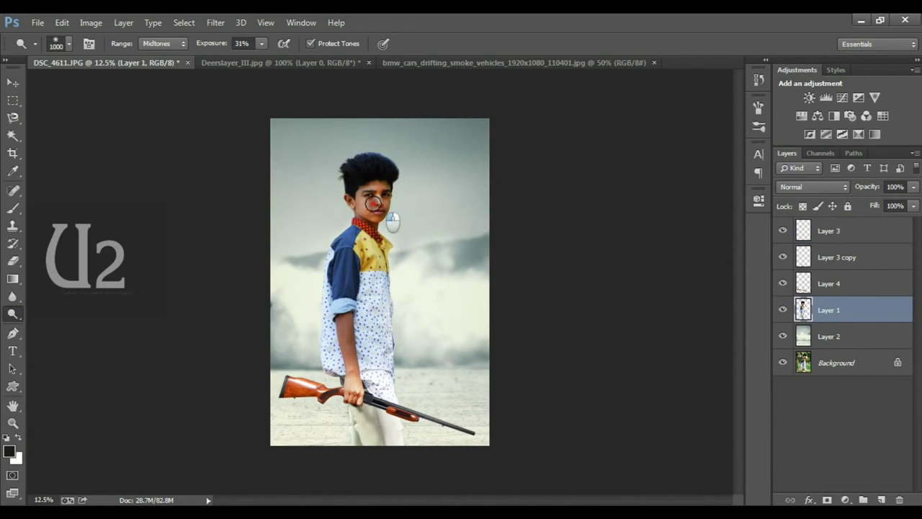
{"action": "mouse_move", "coordinate": [373, 203]}
{"action": "left_mouse_down"}
{"action": "mouse_move", "coordinate": [387, 200]}
{"action": "mouse_move", "coordinate": [393, 169]}
{"action": "left_mouse_up"}
{"action": "key", "text": "bracketleft"}
{"action": "key", "text": "ctrl+minus"}
{"action": "key", "text": "ctrl+plus"}
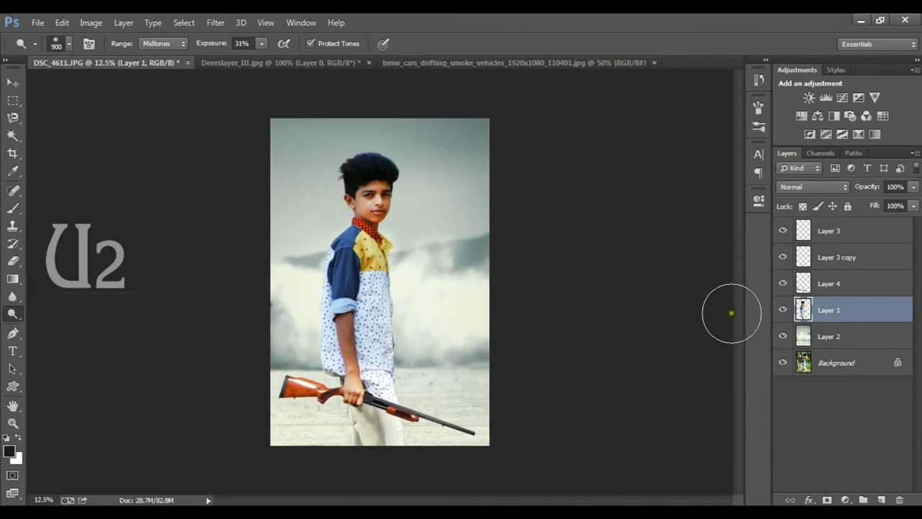
Duplicate Layer 2 through Layer 3 together with Ctrl+J.
{"action": "left_click", "coordinate": [839, 336]}
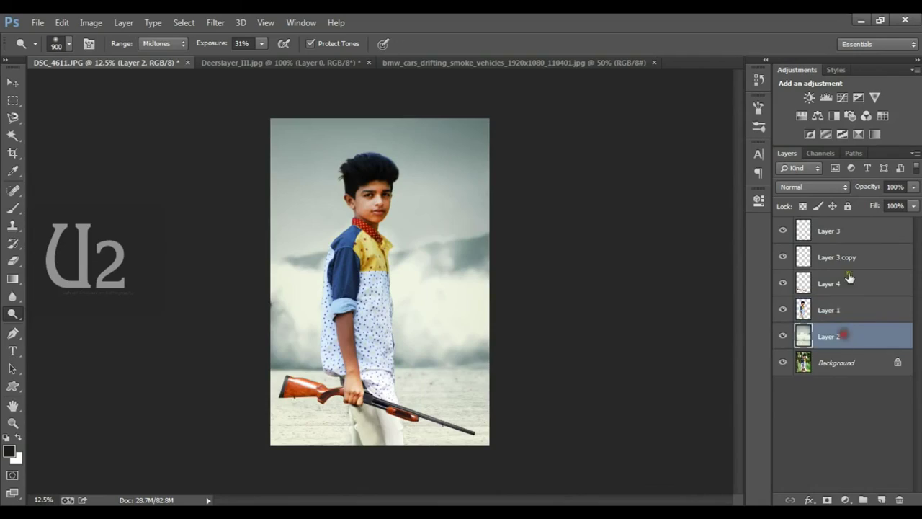
{"action": "left_click", "coordinate": [841, 231], "text": "shift"}
{"action": "key", "text": "ctrl+j"}
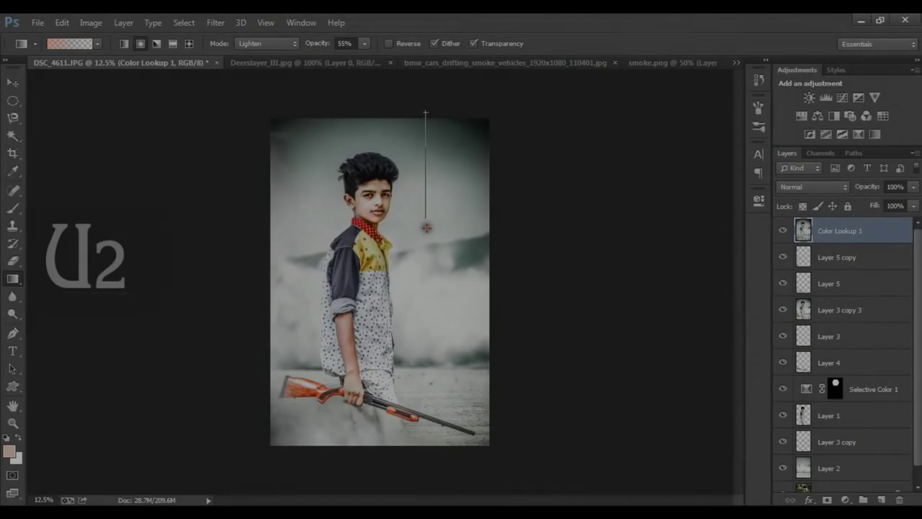
Drag a peach 55% Lighten gradient down from the top right corner, replacing a first attempt.
{"action": "left_click_drag", "start_coordinate": [424, 196], "coordinate": [426, 230]}
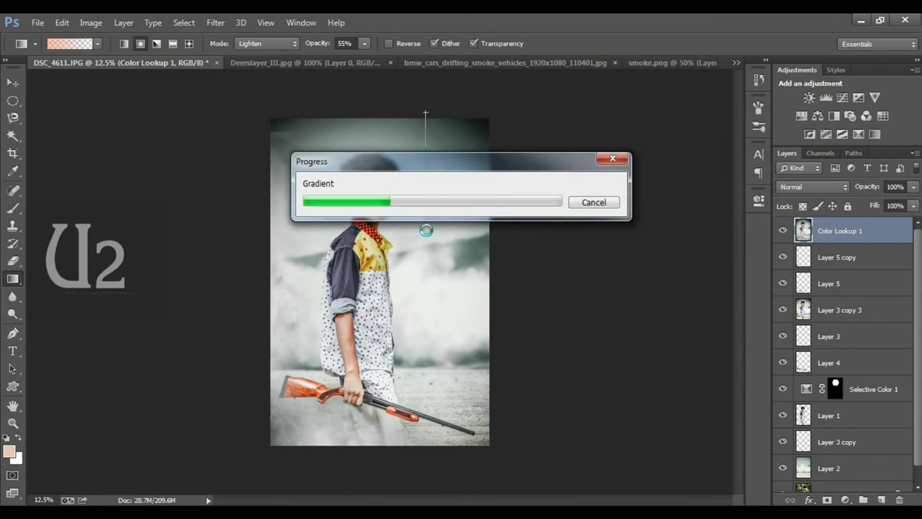
{"action": "key", "text": "ctrl+z"}
{"action": "left_click_drag", "start_coordinate": [444, 93], "coordinate": [439, 347]}
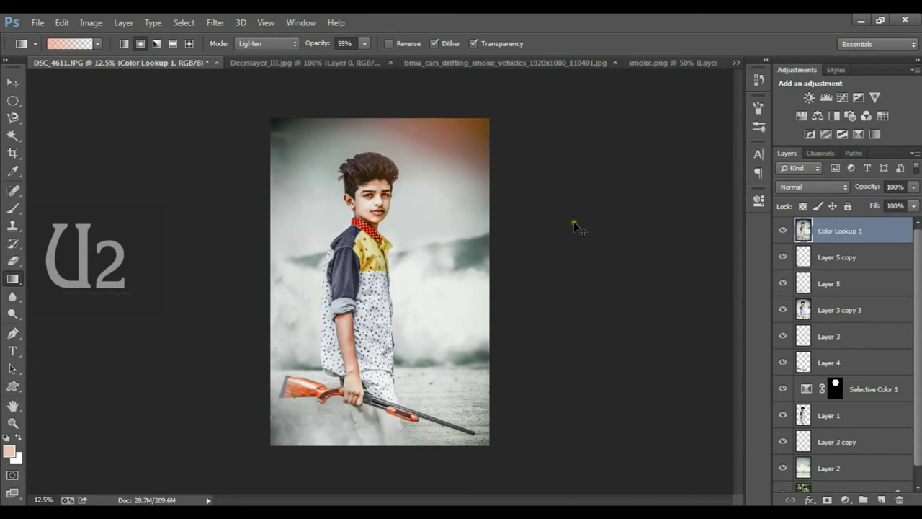
Look through the shotgun and drifting-car smoke source images, then return to the boy composite.
{"action": "left_click", "coordinate": [353, 62]}
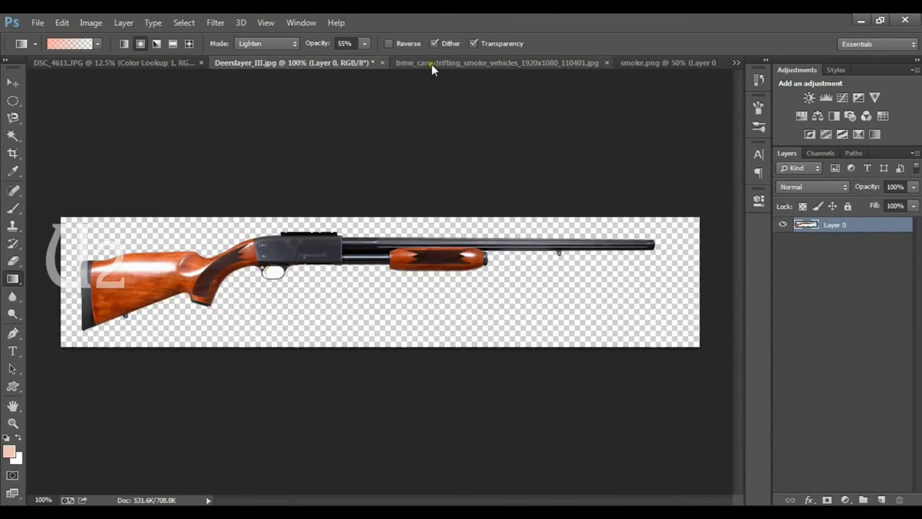
{"action": "left_click", "coordinate": [432, 64]}
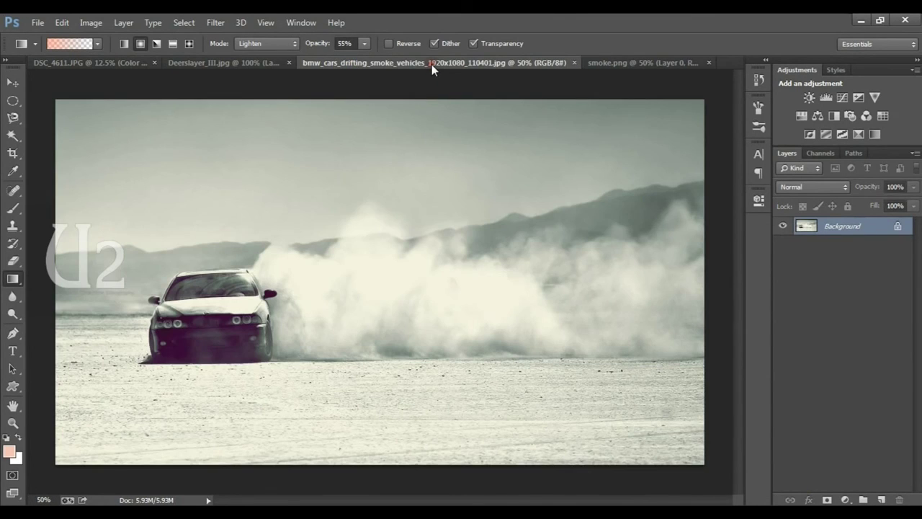
{"action": "left_click", "coordinate": [257, 65]}
{"action": "left_click", "coordinate": [160, 62]}
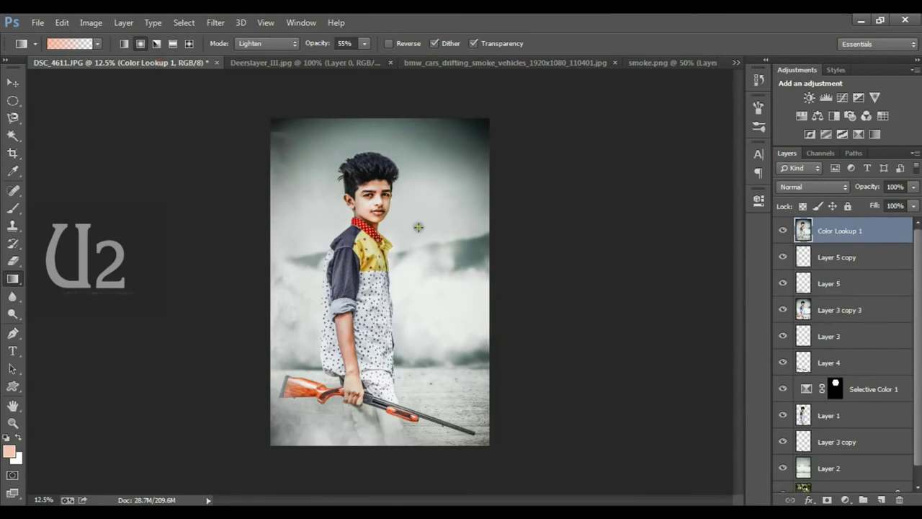
Toggle Color Lookup 1, Layer 5 and Layer 5 copy to compare with and without grade and smoke.
{"action": "left_click", "coordinate": [783, 232]}
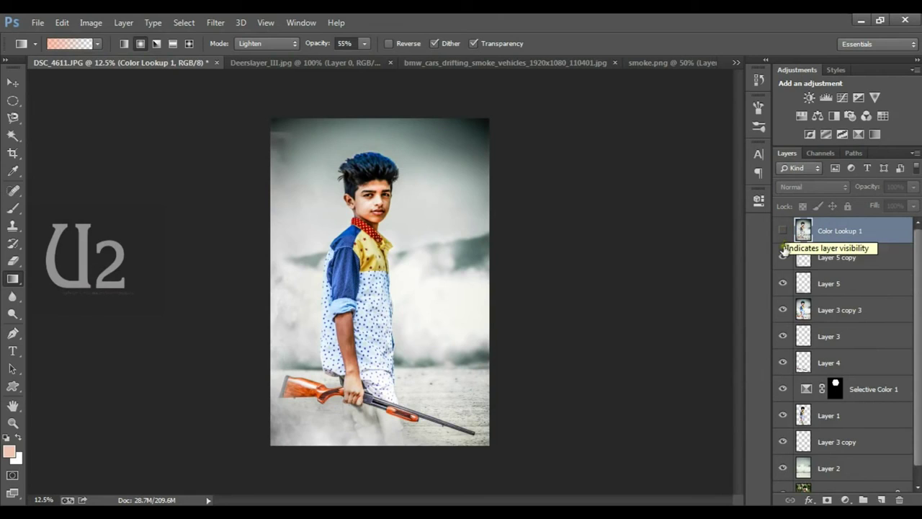
{"action": "left_click", "coordinate": [783, 231]}
{"action": "left_click", "coordinate": [783, 230]}
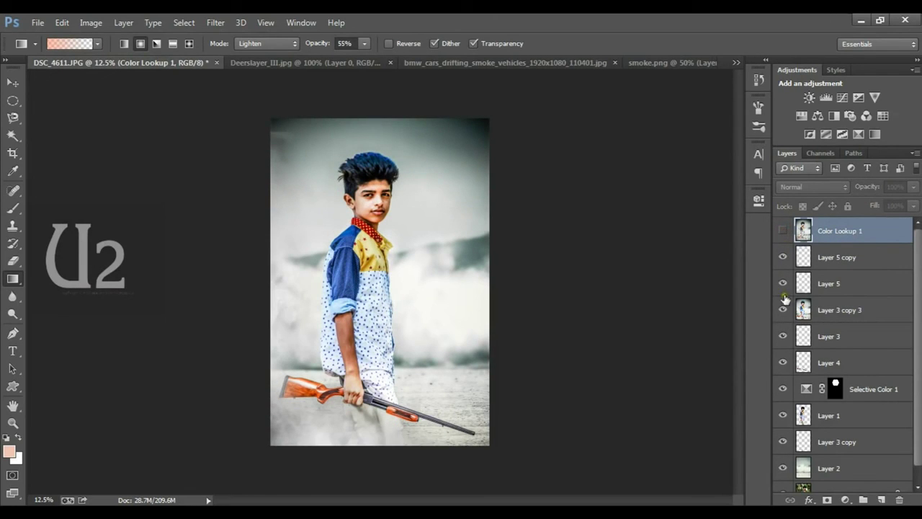
{"action": "left_click", "coordinate": [784, 258]}
{"action": "left_click", "coordinate": [784, 283]}
{"action": "left_click", "coordinate": [784, 284]}
{"action": "left_click", "coordinate": [784, 258]}
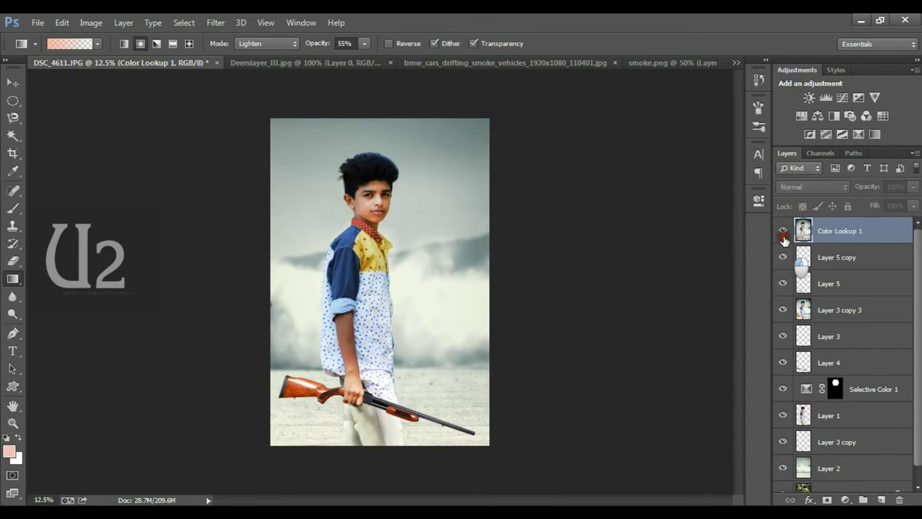
{"action": "left_click", "coordinate": [784, 231]}
{"action": "mouse_move", "coordinate": [784, 231]}
{"action": "left_mouse_down"}
{"action": "mouse_move", "coordinate": [783, 315]}
{"action": "mouse_move", "coordinate": [783, 230]}
{"action": "left_mouse_up"}
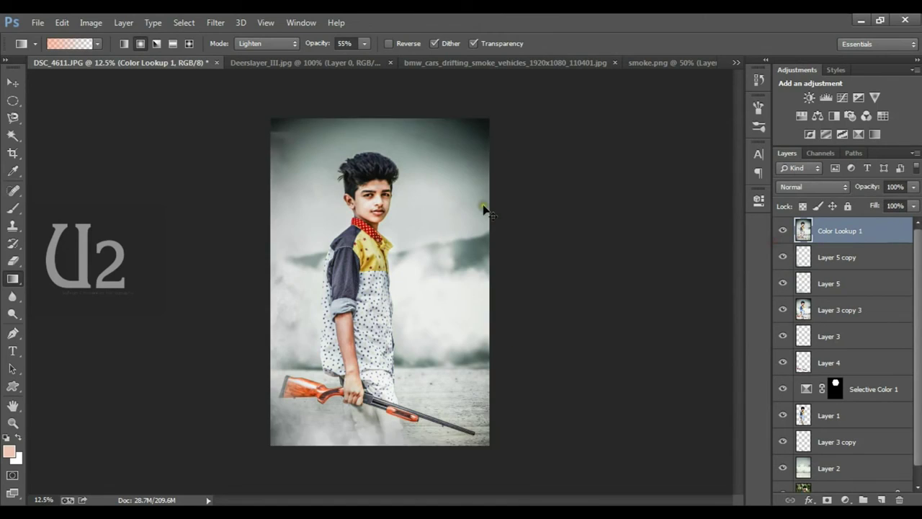
Draw a diagonal warm gradient across the boy's upper body.
{"action": "key", "text": "ctrl+plus"}
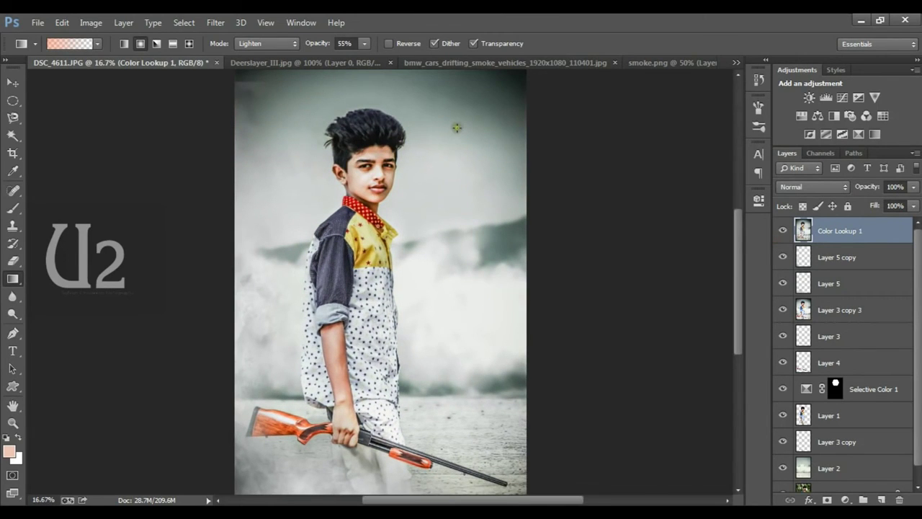
{"action": "key", "text": "ctrl+minus"}
{"action": "left_click_drag", "start_coordinate": [317, 301], "coordinate": [450, 224]}
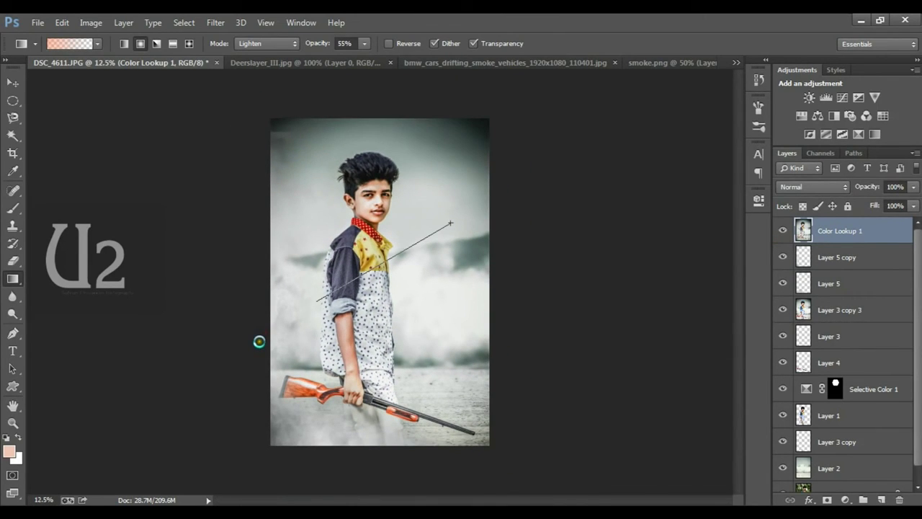